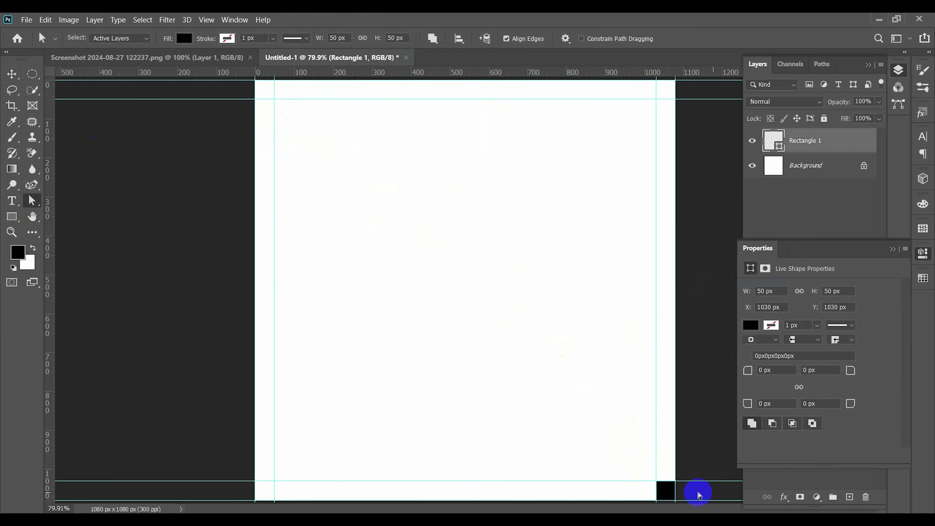
Step: Delete the 50 px black square from the canvas's lower-right corner
left_click(663, 491)
key("Delete")
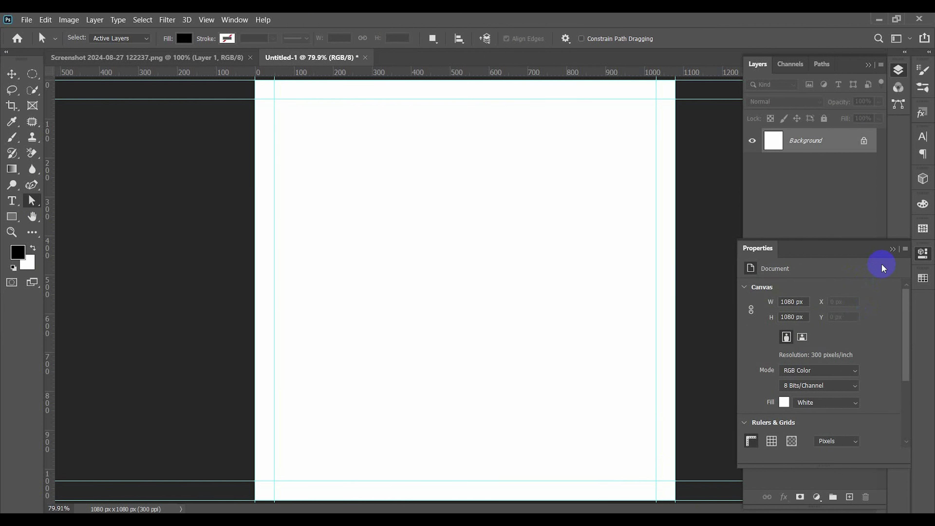
left_click(426, 265)
left_click(11, 74)
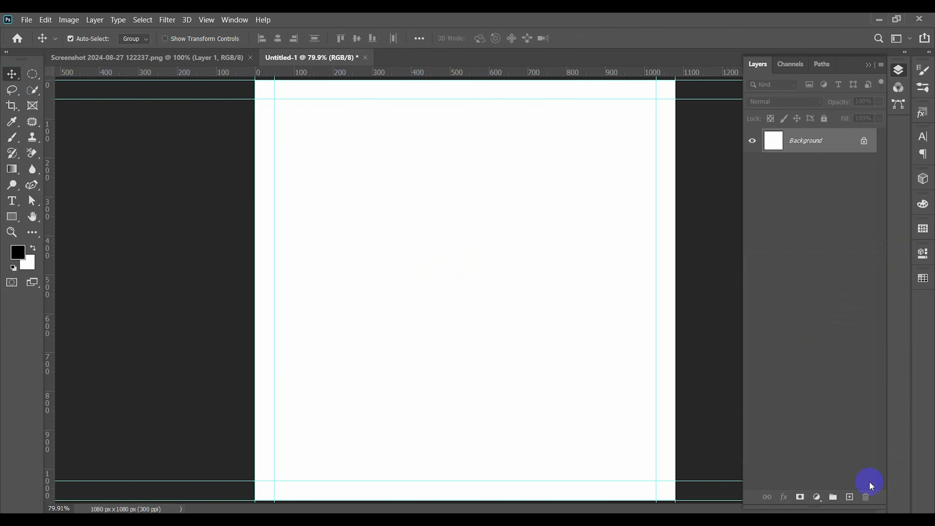
Step: Add a solid color fill layer in #7c1534 over the white background
left_click(816, 498)
left_click(823, 281)
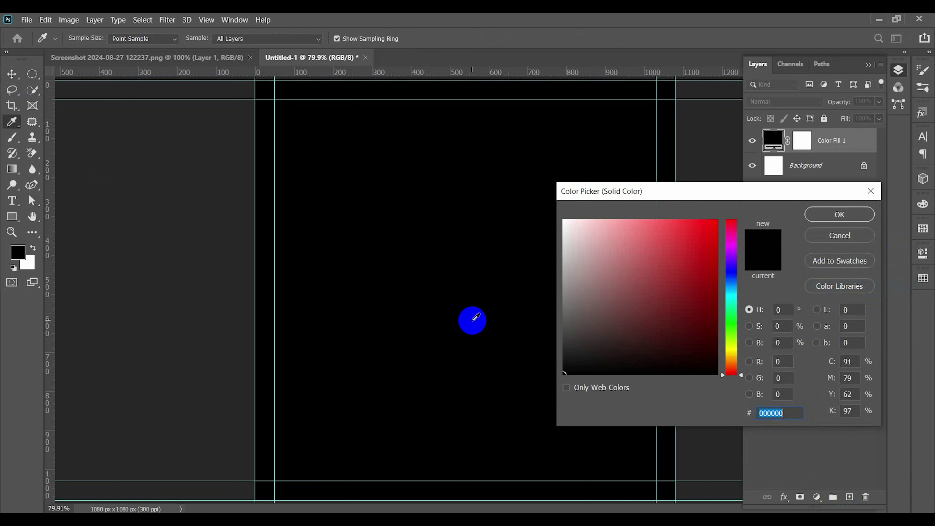
type("7")
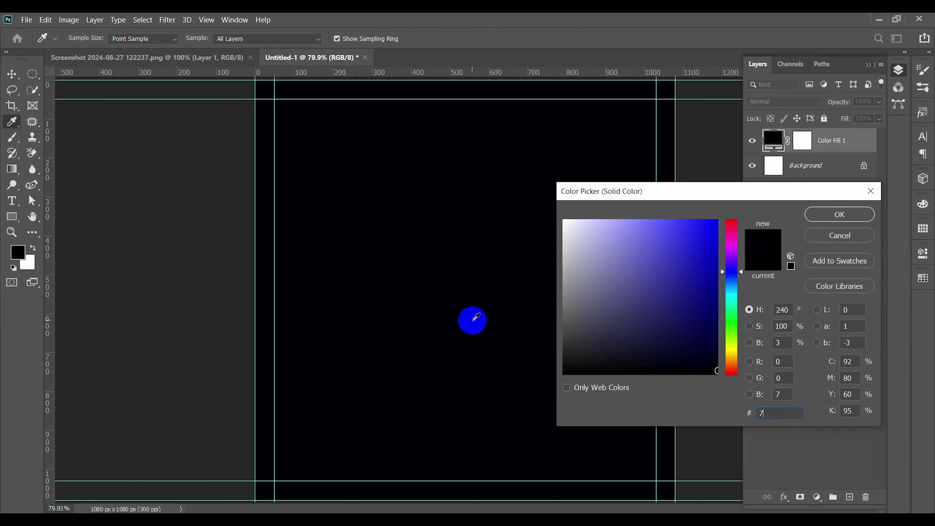
type("c1534")
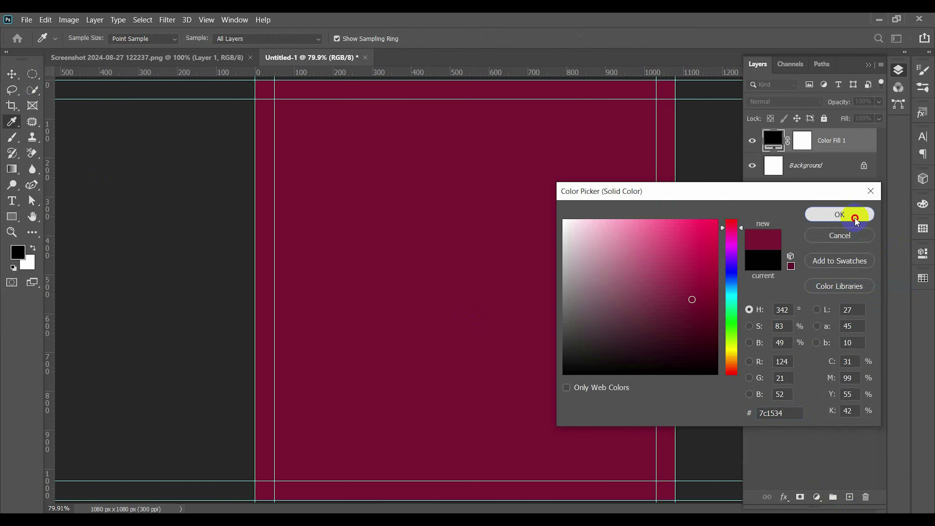
left_click(855, 220)
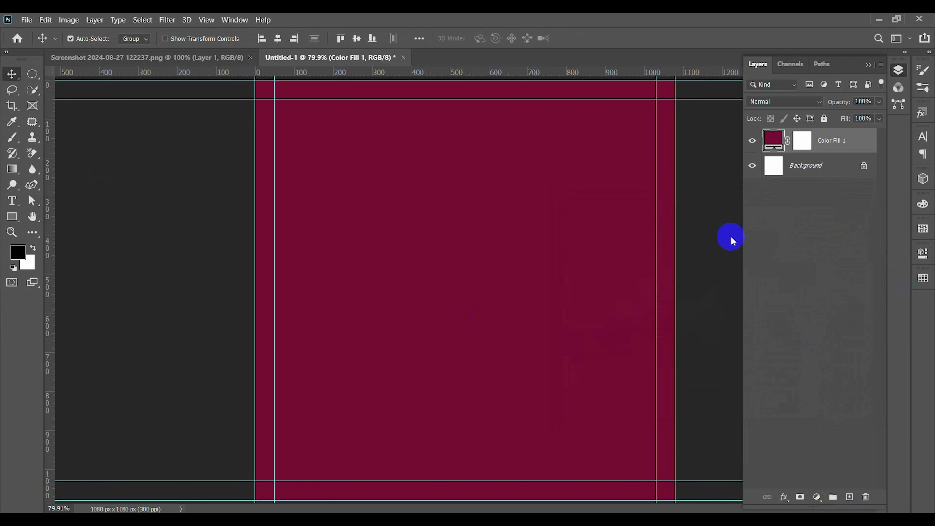
Step: Place pngwing.com (3) as an embedded image, horizontally centered and about 39 px below the canvas centre
left_click(27, 19)
left_click(111, 249)
left_click(209, 125)
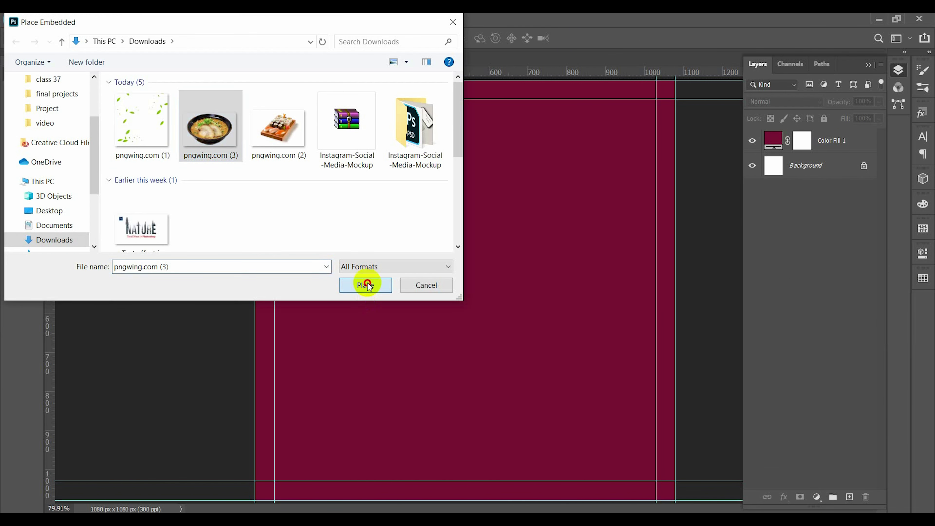
left_click(365, 283)
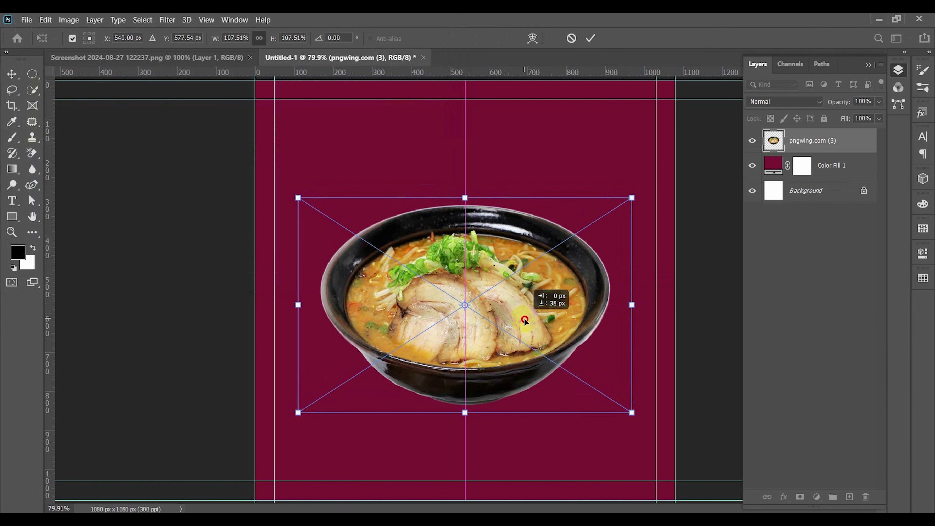
double_click(526, 319)
Step: Scale the ramen bowl down around its centre and shift it lower on the canvas
key("ctrl+t")
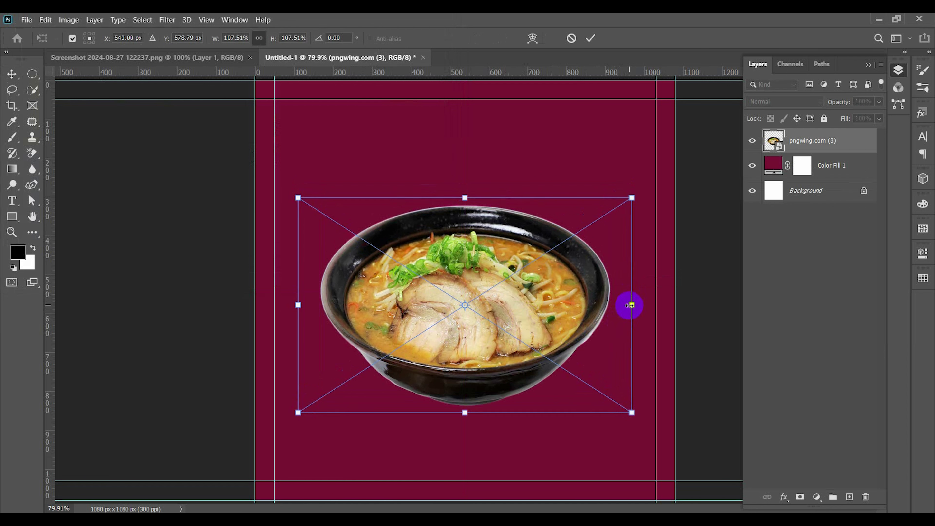
left_click_drag(626, 305, 607, 309)
left_click_drag(519, 299, 519, 330)
left_click(380, 216)
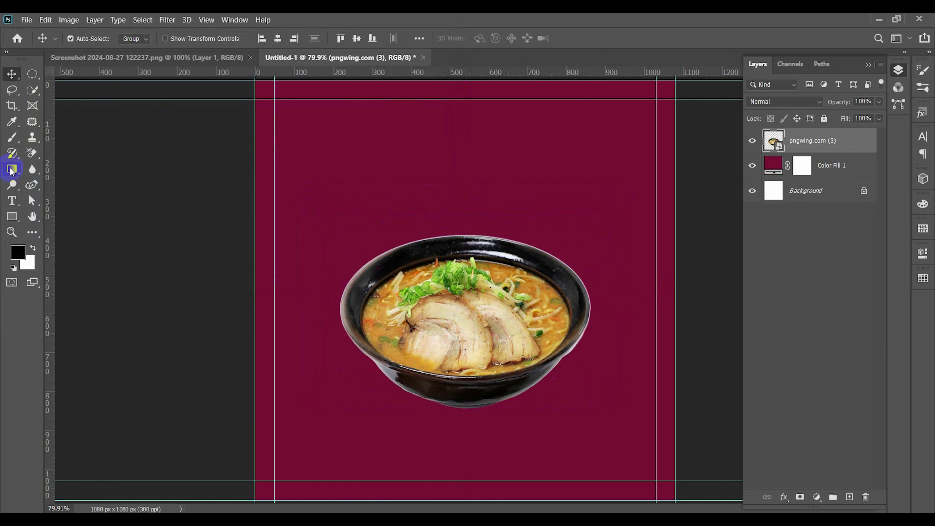
Step: Brush a black dab on a new layer at the bowl's base and enlarge it into a wide, flat shadow
key("b")
left_click(848, 495)
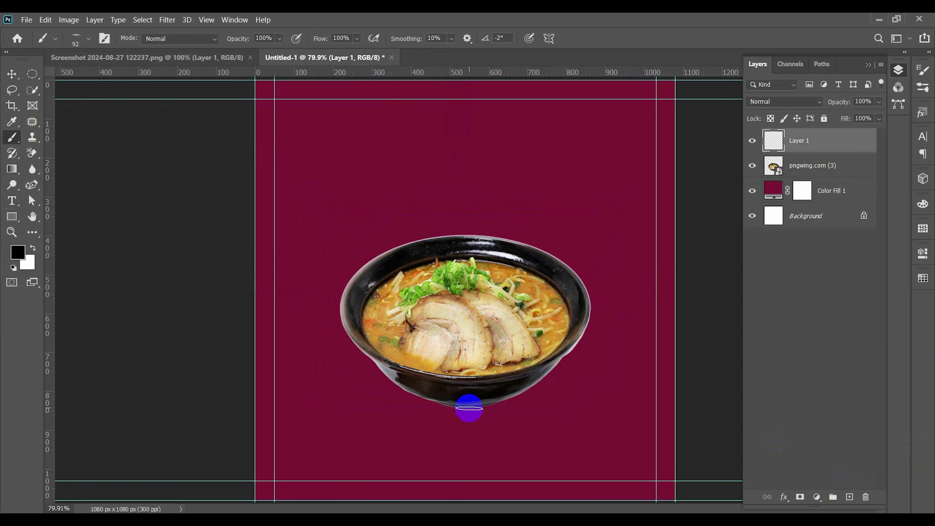
left_click(11, 74)
key("ctrl+t")
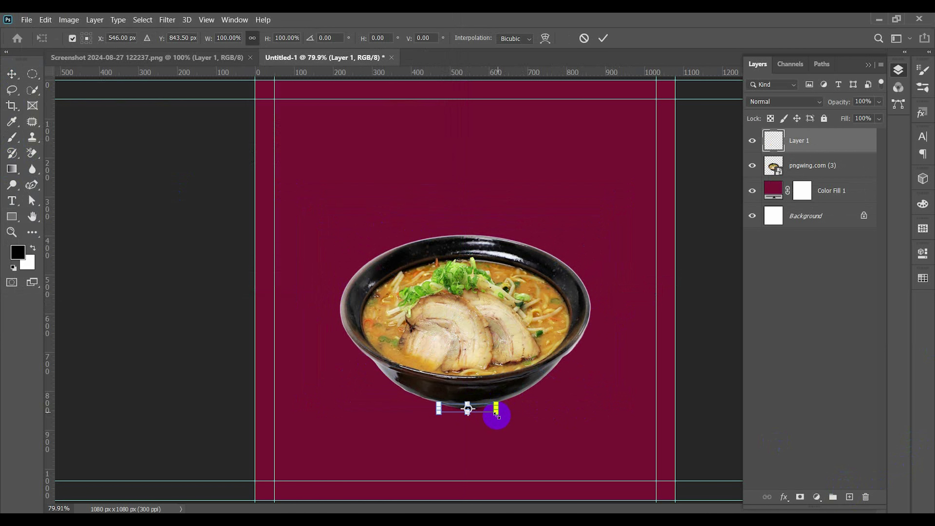
mouse_move(497, 412)
left_mouse_down()
mouse_move(642, 431)
mouse_move(508, 418)
left_mouse_up()
Step: Move the shadow layer beneath the bowl layer and center the shadow under the bowl's base
left_click_drag(828, 141, 829, 176)
left_click(524, 410)
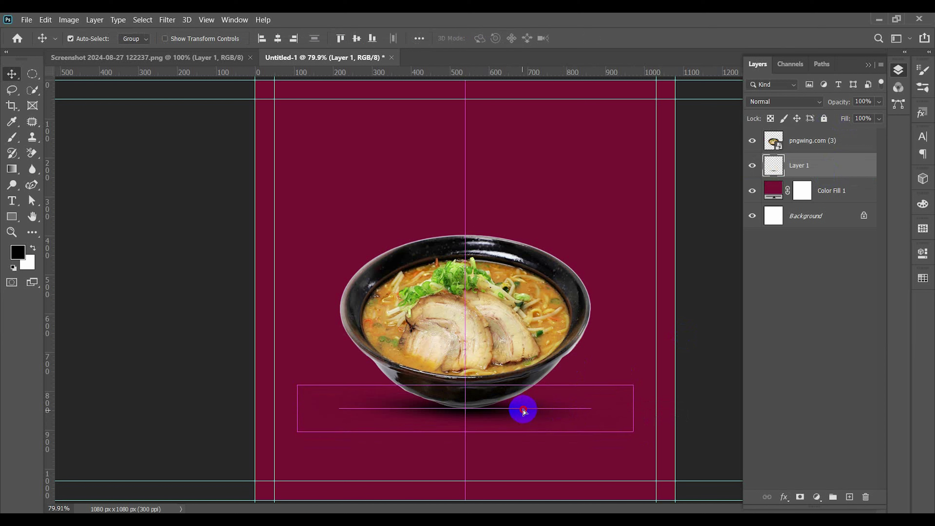
left_click(791, 372)
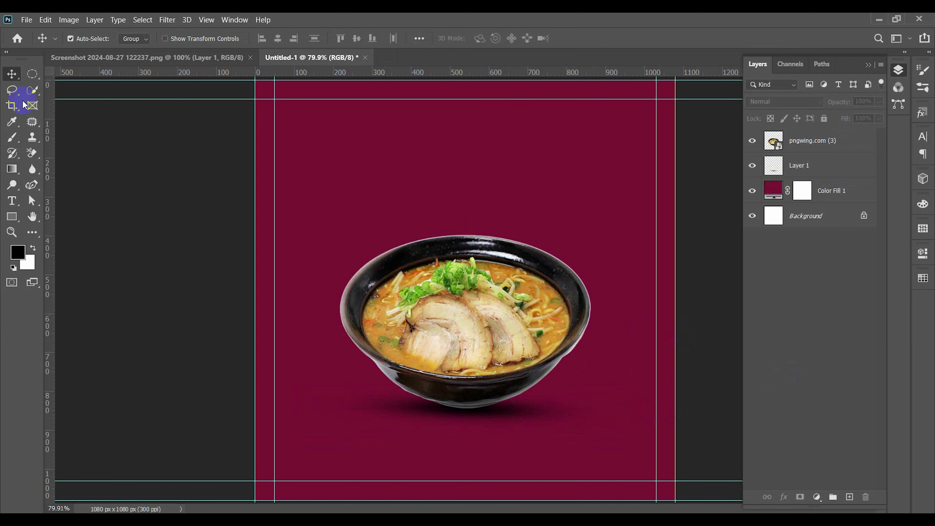
Step: Draw a black rectangle about 378 by 480 px above the bowl and round its upper-left and lower-right corners to 40 px
left_click(15, 216)
mouse_move(363, 136)
left_mouse_down()
mouse_move(382, 165)
mouse_move(512, 268)
mouse_move(510, 322)
left_mouse_up()
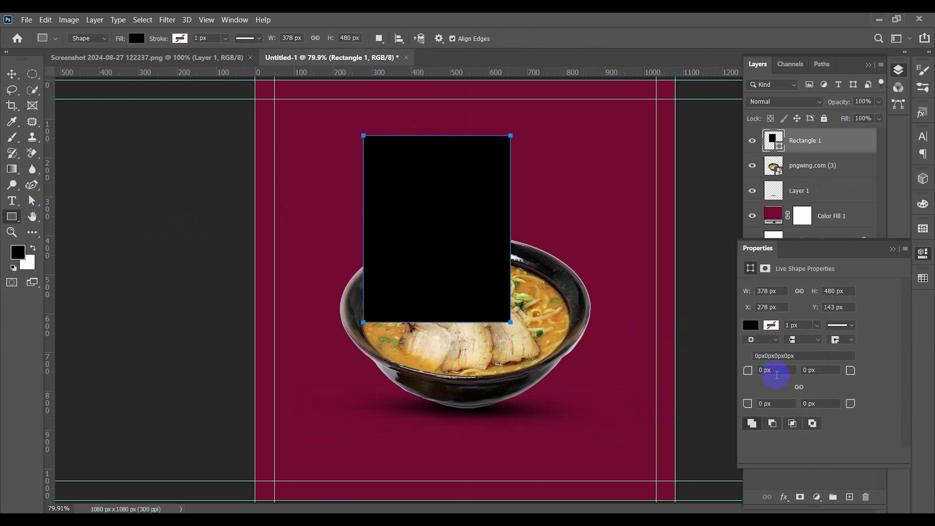
left_click(774, 370)
type("4")
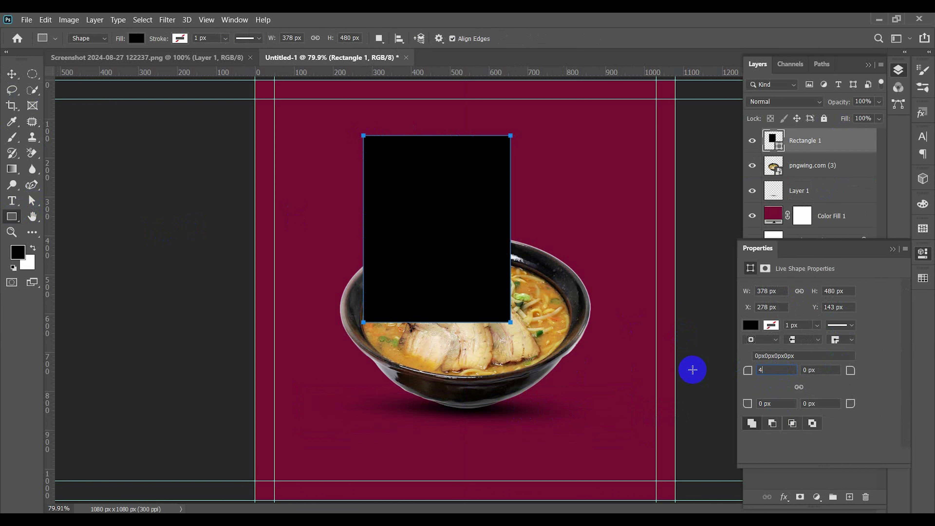
type("0")
left_click(823, 403)
type("40")
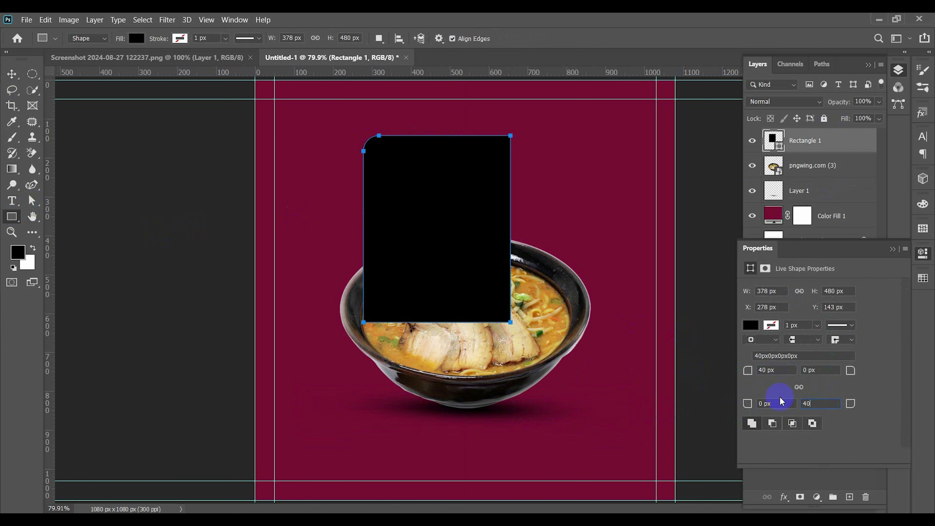
Step: Round the rectangle's lower-left and upper-right corners to 100 px
left_click(780, 403)
type("1000")
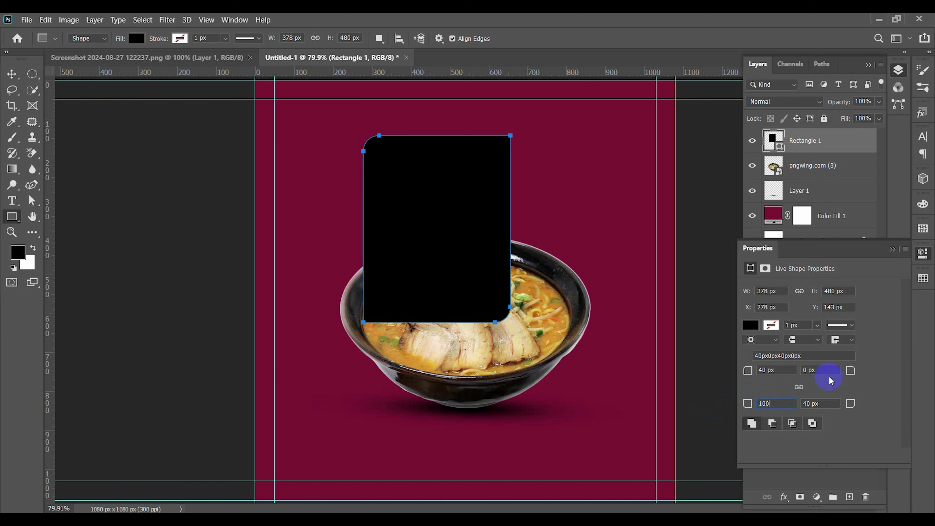
left_click(830, 370)
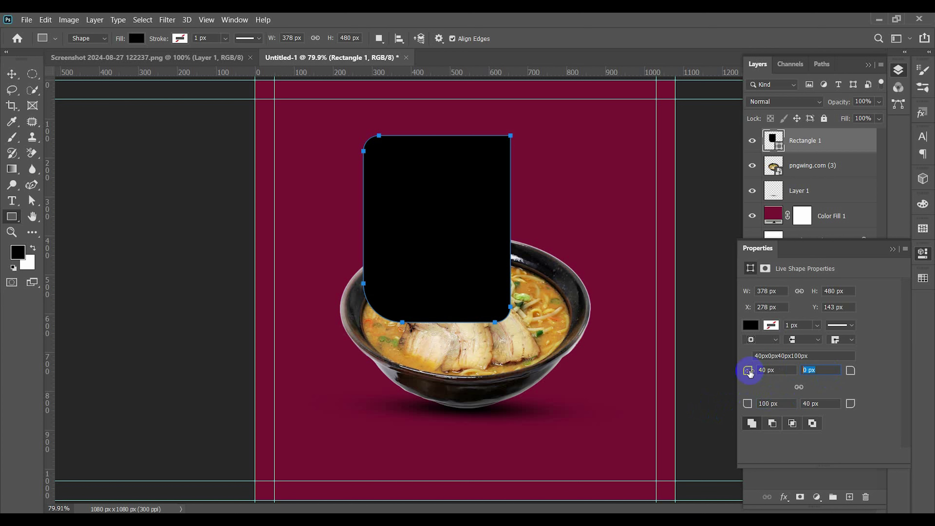
left_click(787, 402)
left_click(894, 249)
Step: Shift the rounded rectangle slightly left and place its layer beneath the bowl layer
left_click(11, 74)
left_click_drag(458, 209, 441, 210)
left_click_drag(825, 140, 818, 174)
Step: Change the rounded rectangle's fill color to #ddbfa2
double_click(780, 173)
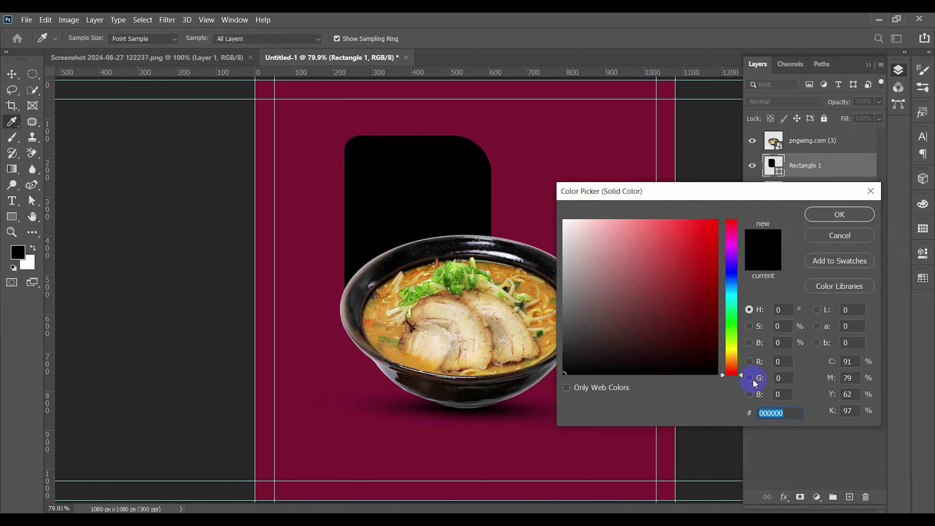
type("ddb")
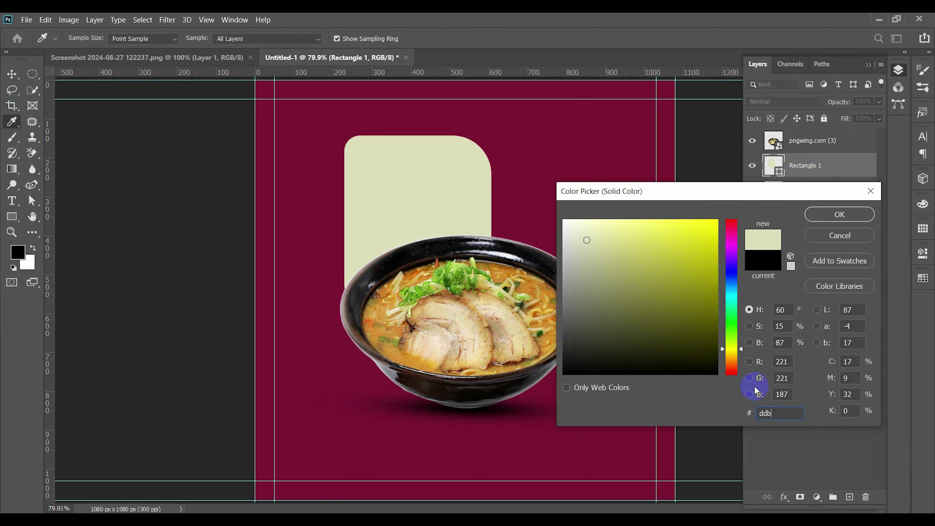
type("fa2")
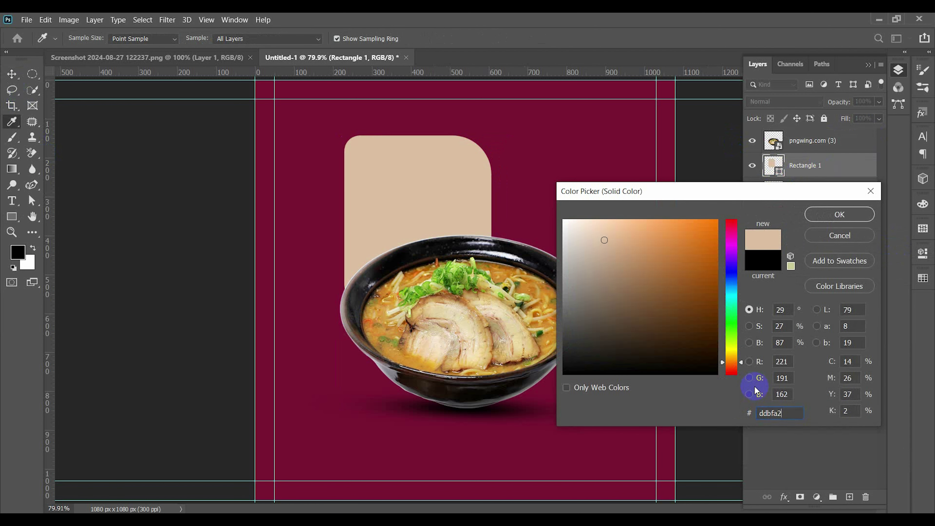
left_click(860, 217)
Step: Duplicate the tan rectangle to its lower right behind the bowl and mirror the copy so its corner rounding is reversed
left_click_drag(454, 198, 559, 236)
key("ctrl+t")
right_click(557, 215)
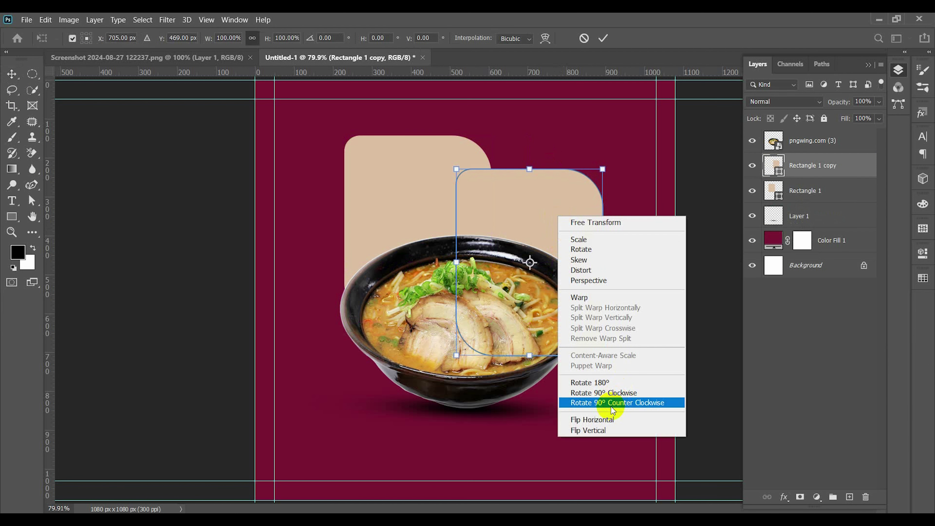
left_click(612, 406)
key("Return")
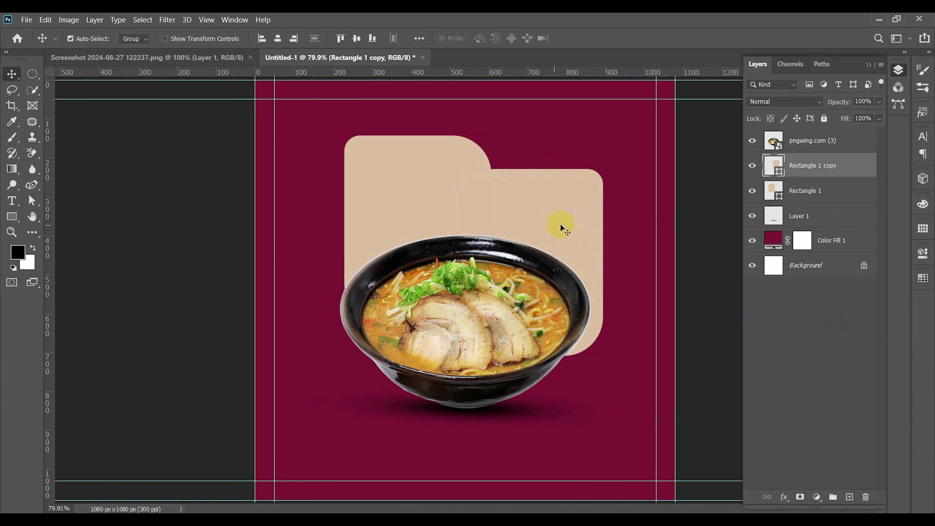
Step: Change the duplicated rectangle's fill color to #b66538
double_click(774, 166)
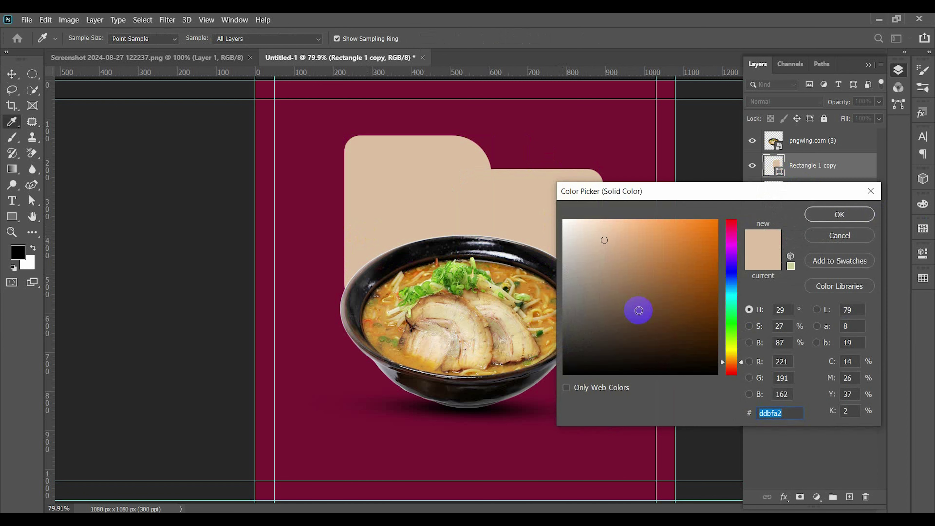
type("b")
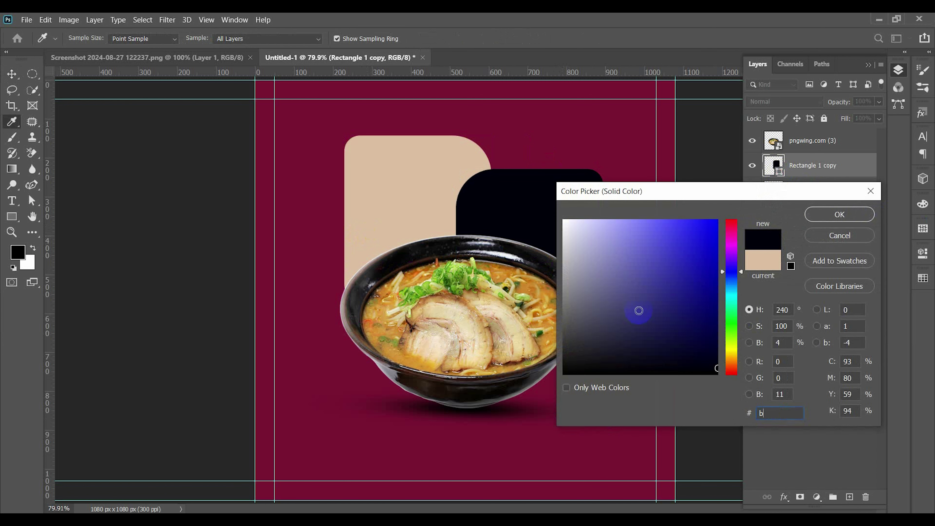
type("6653")
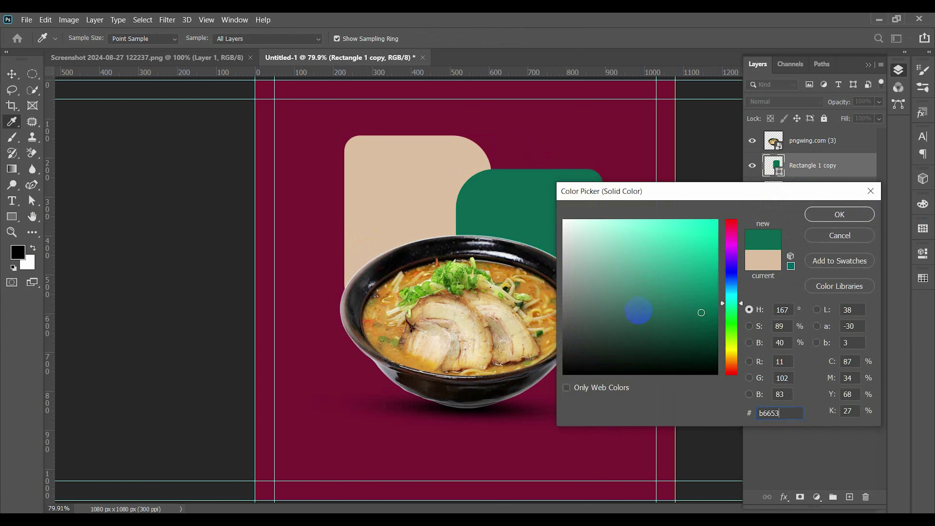
type("3")
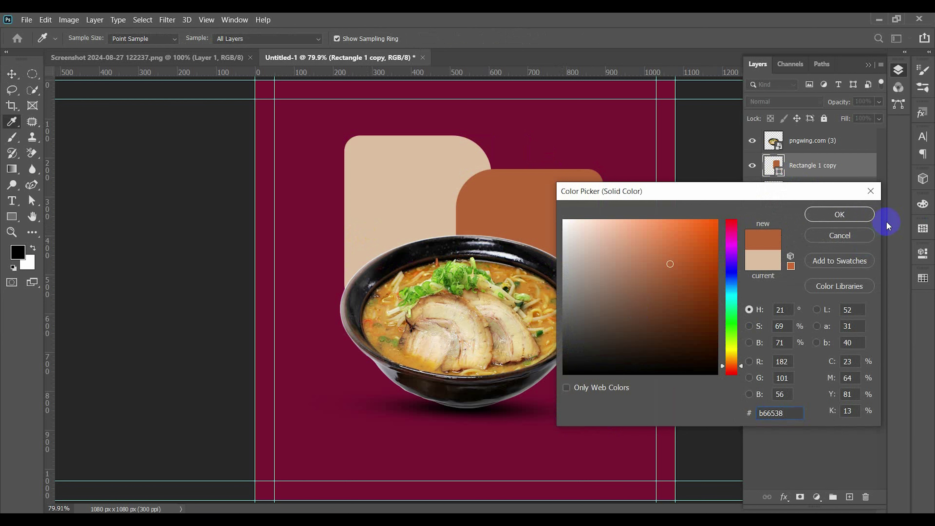
left_click(854, 216)
left_click(821, 311)
Step: Enlarge the tan rectangle slightly around its centre
left_click(597, 265)
left_click(397, 171)
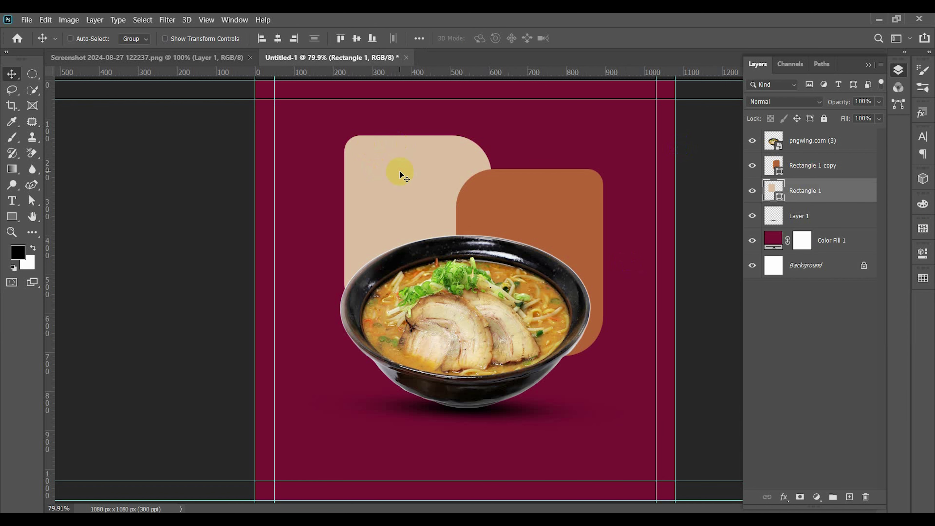
key("ctrl+t")
left_click_drag(491, 229, 498, 226)
double_click(440, 177)
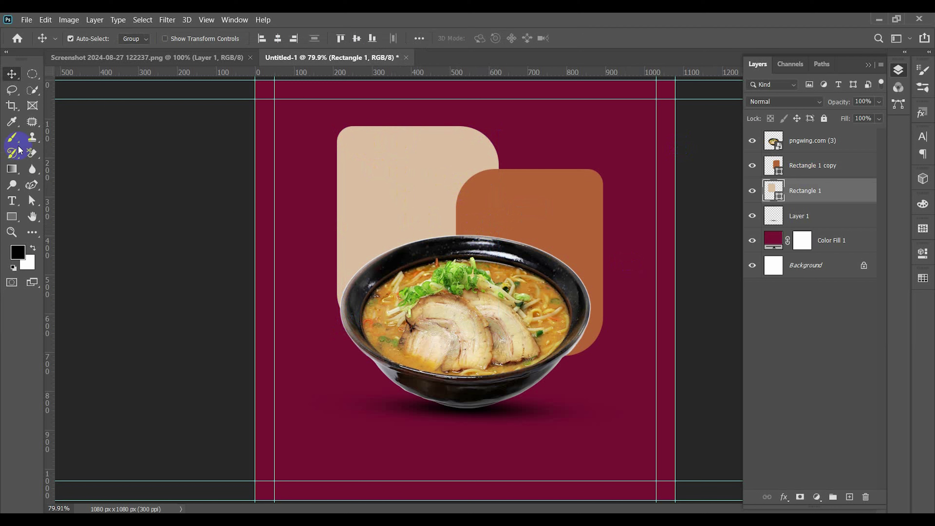
Step: Add a 9 pt Autography text line starting with "Del" near the top of the tan rectangle
left_click(12, 200)
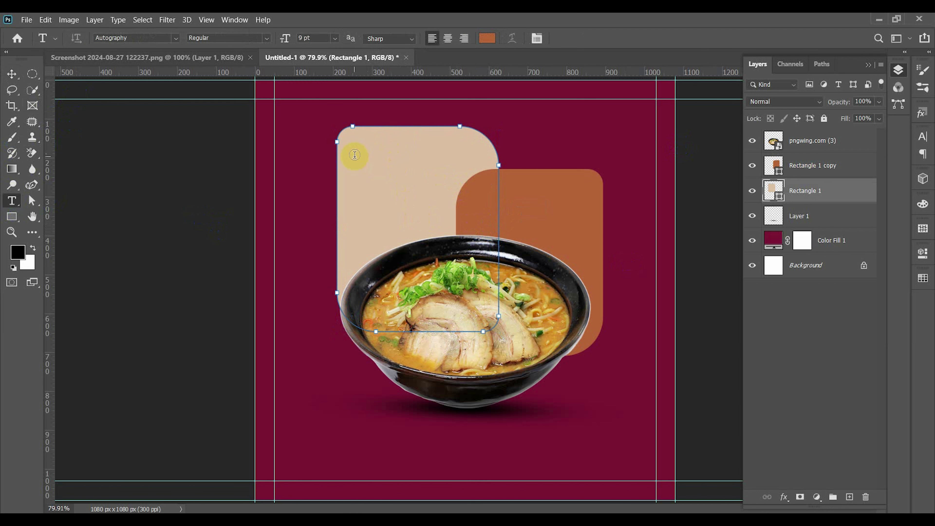
left_click(12, 70)
left_click(314, 141)
left_click(17, 206)
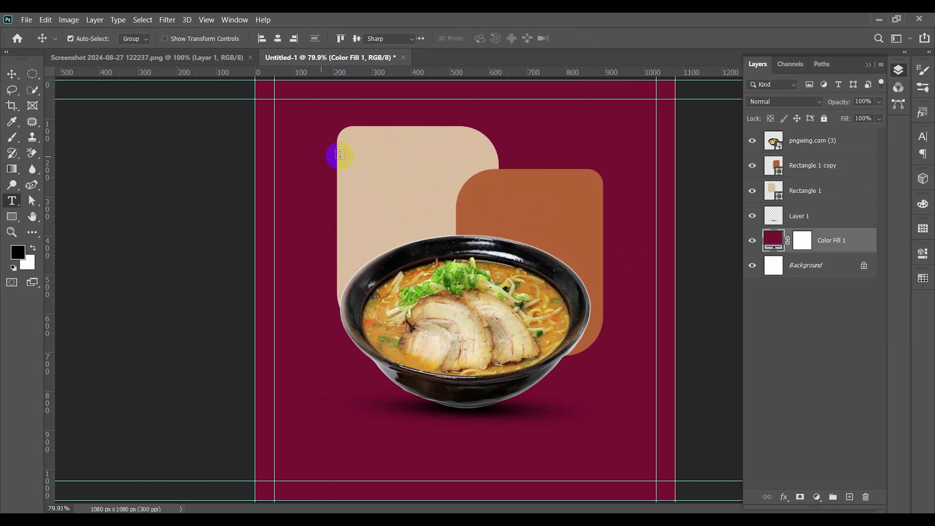
left_click(352, 152)
type("Del")
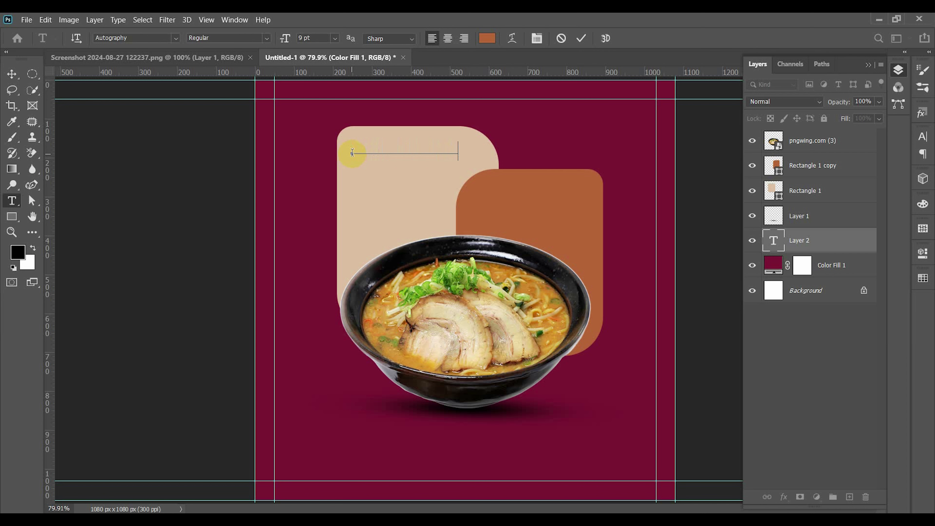
Step: Apply the color #b66538 to all the text in the new handwritten line
left_click(353, 153)
key("ctrl+a")
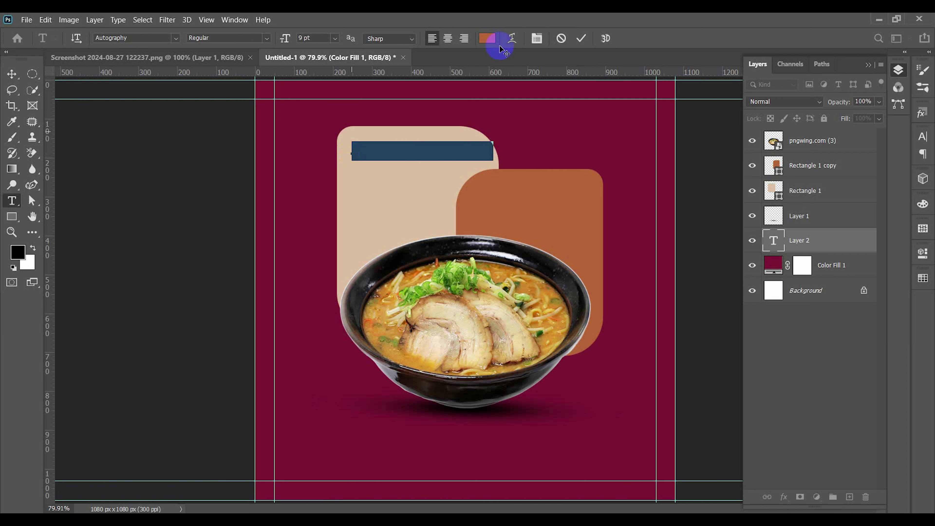
left_click(485, 39)
left_click(509, 175)
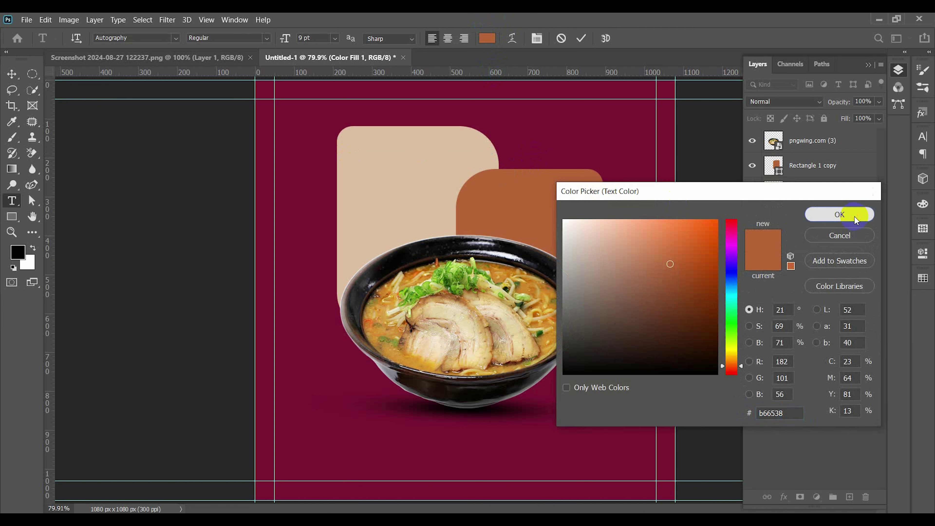
left_click(840, 214)
Step: Bring the "Come & test our new flavour" text layer to the front and place it near the tan rectangle's upper edge
left_click(12, 74)
left_click_drag(834, 241, 830, 136)
left_click_drag(519, 200, 438, 147)
double_click(437, 147)
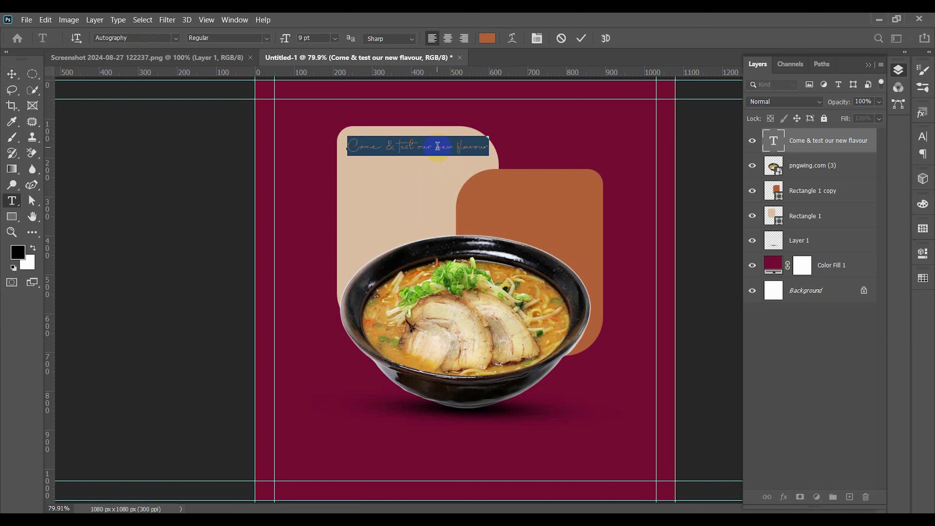
left_click(387, 147)
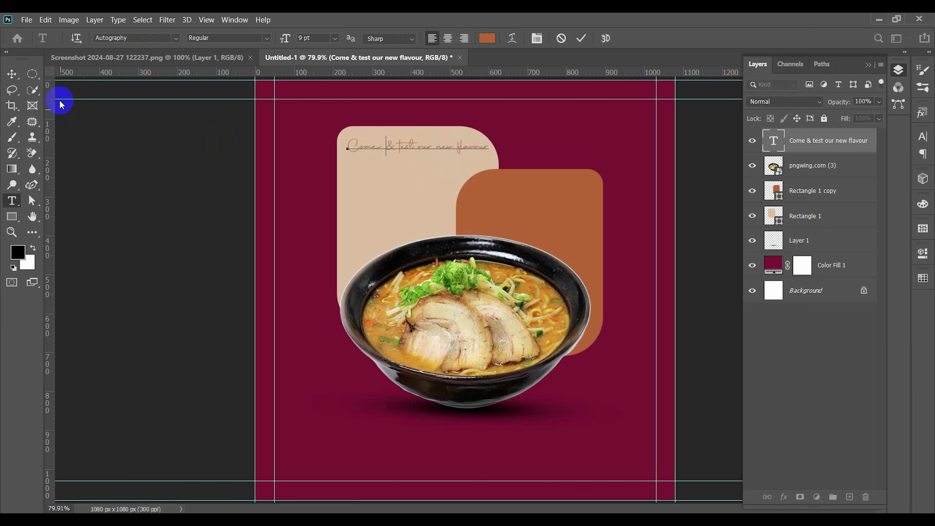
left_click(12, 75)
left_click_drag(437, 149, 437, 148)
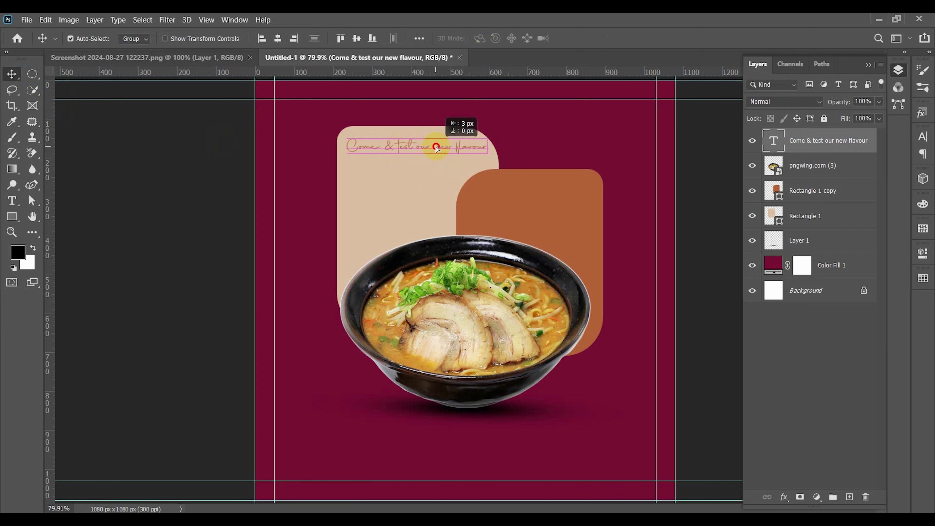
Step: Centre the "Come & test our new flavour" text horizontally on the tan rectangle, aligning to the selection instead of the canvas
left_click(425, 169, "shift")
left_click(277, 38)
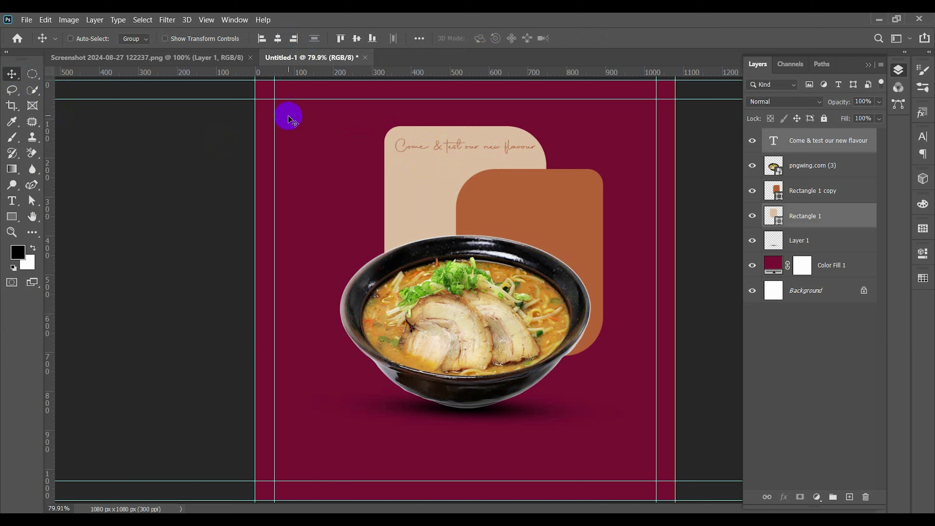
key("ctrl+z")
left_click(414, 38)
left_click(441, 148)
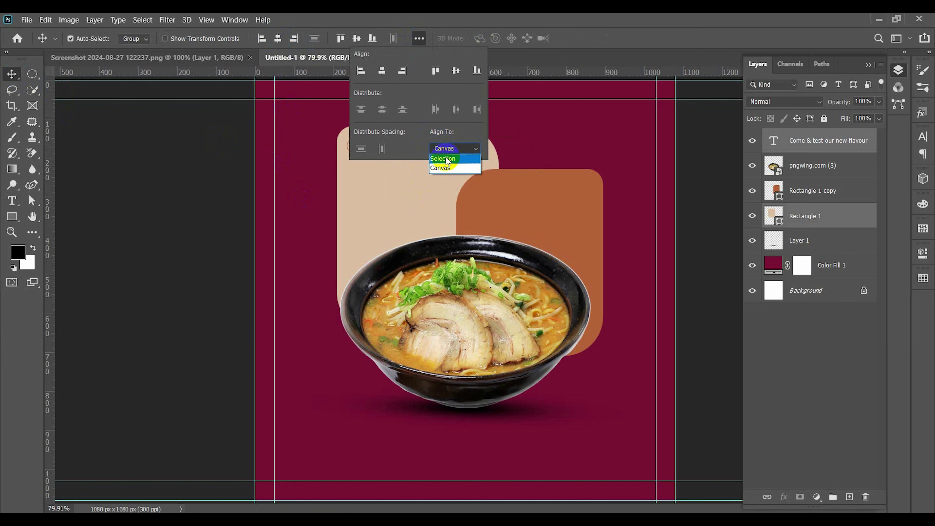
left_click(447, 160)
left_click(382, 72)
left_click(257, 193)
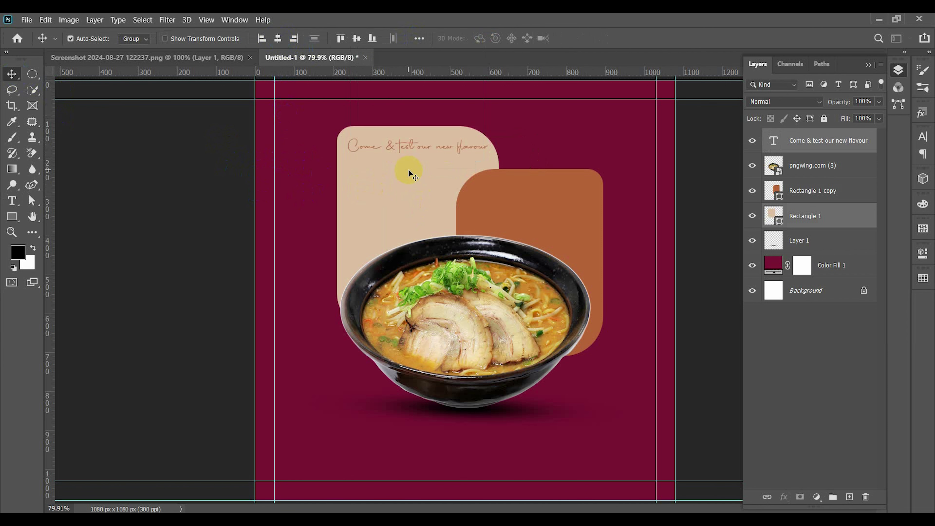
Step: Add a second text line reading "Special Discount" below the handwritten line on the tan rectangle
left_click(9, 202)
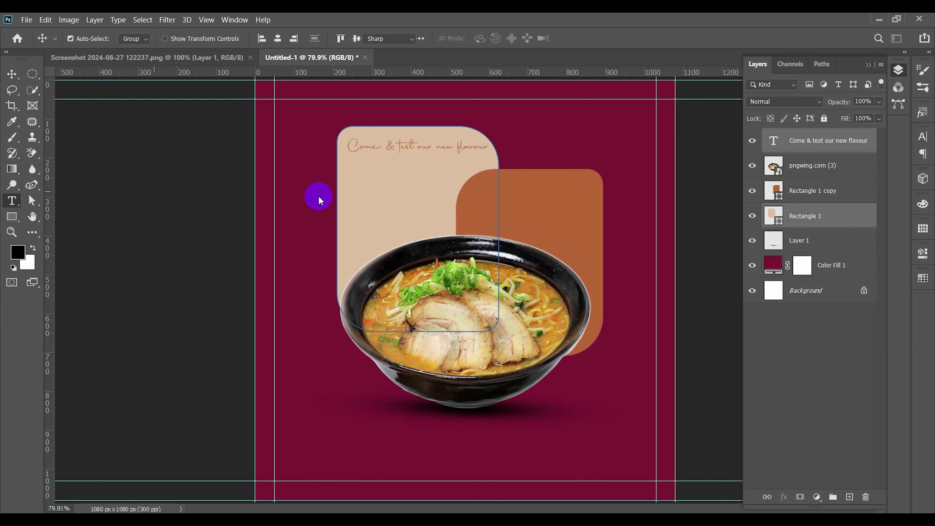
left_click(10, 76)
left_click(141, 125)
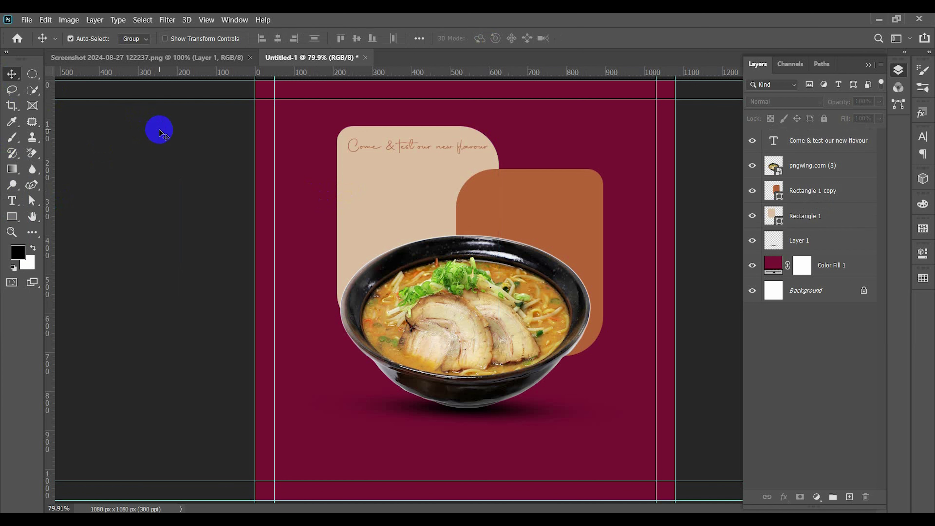
left_click(11, 184)
left_click(12, 201)
left_click(355, 179)
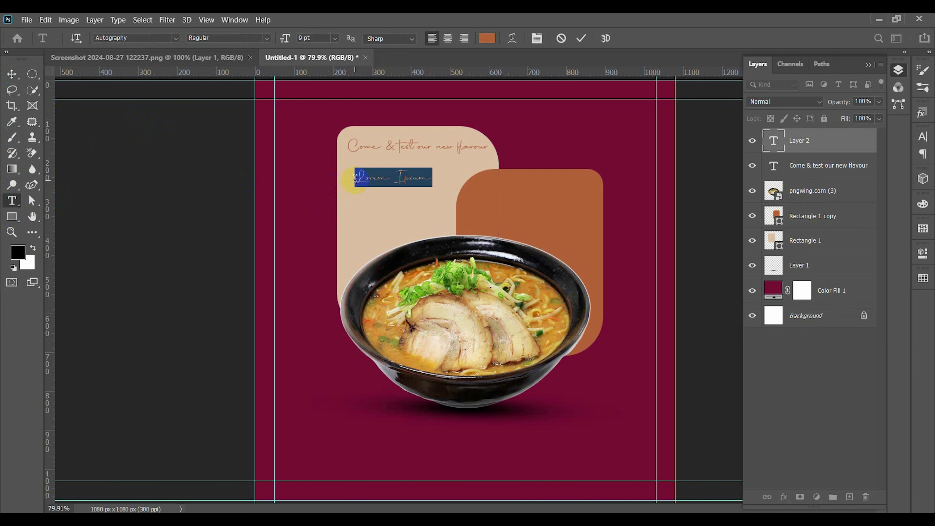
type("C")
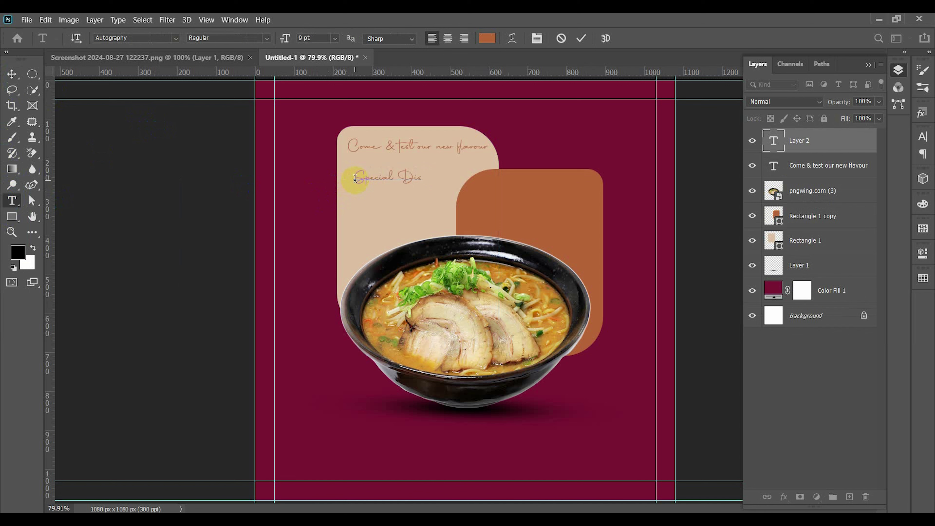
type("nt")
Step: Set the "Special Discount" text in Lato Bold and move it up closer to the handwritten line
key("ctrl+a")
left_click(156, 37)
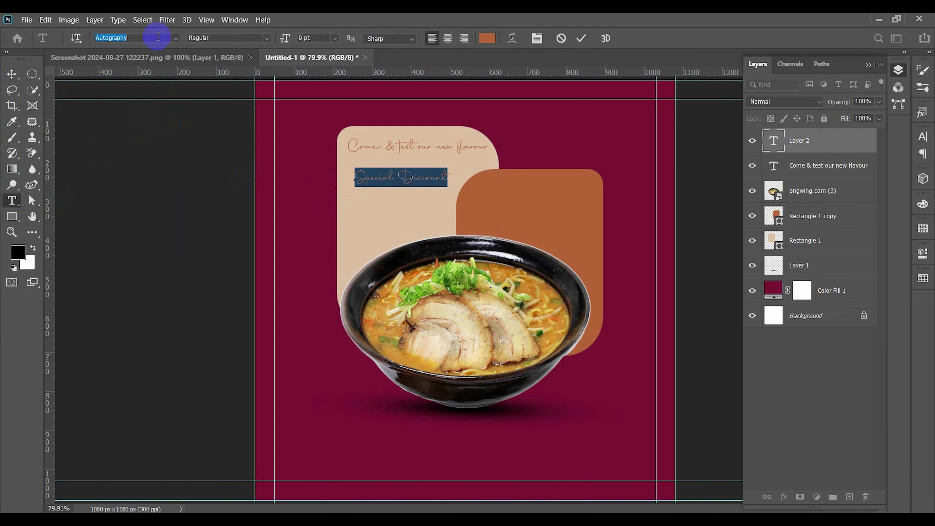
key("BackSpace")
type("lato")
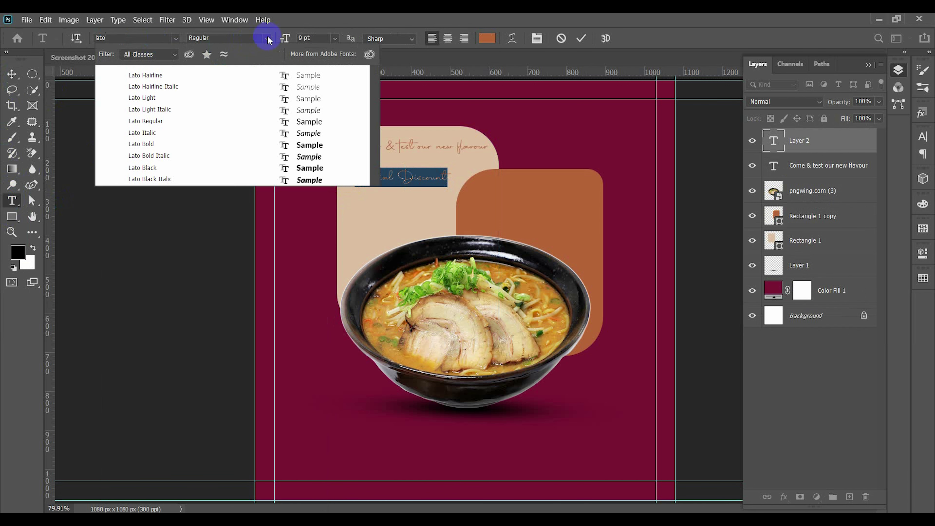
key("Escape")
left_click(142, 36)
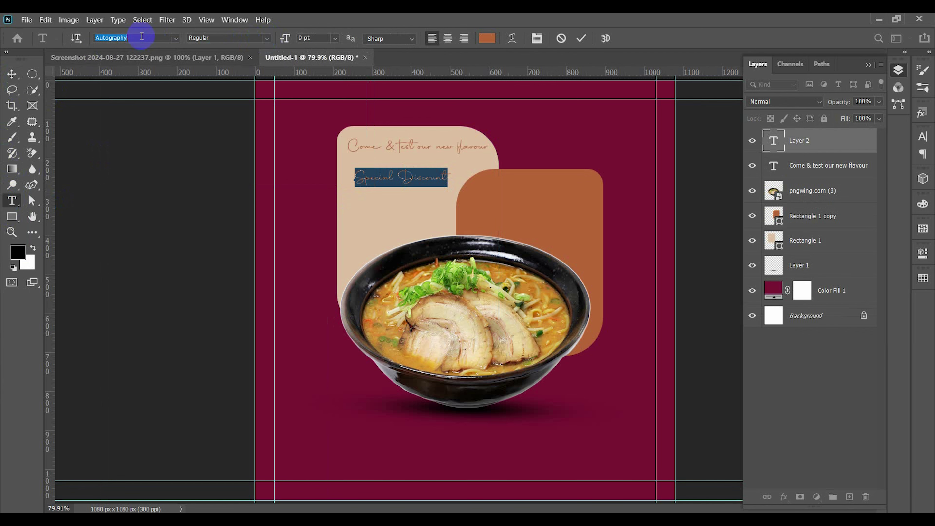
type("lato")
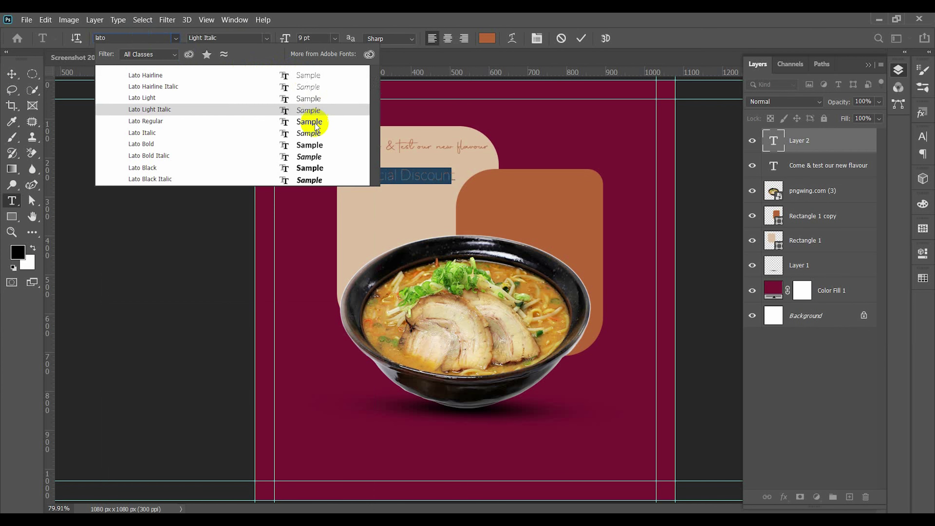
left_click(309, 122)
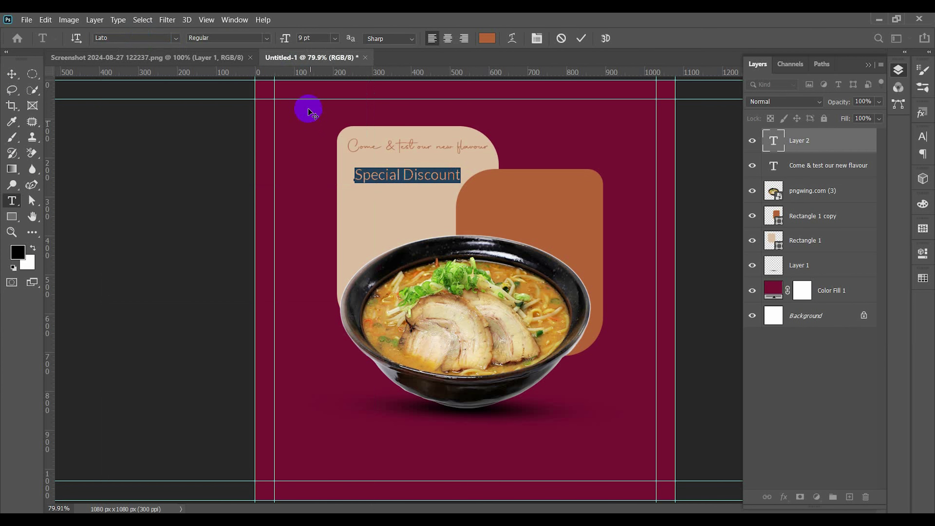
left_click(262, 38)
left_click(251, 105)
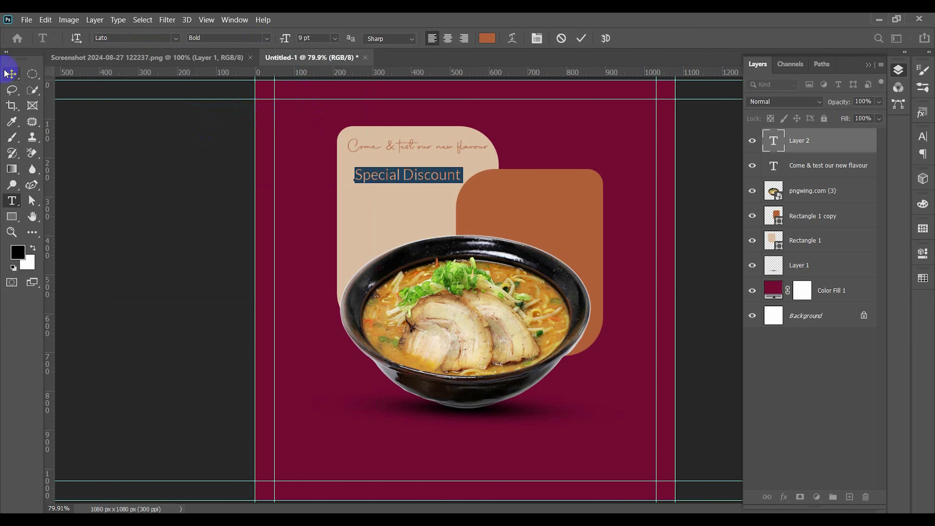
left_click(10, 74)
left_click_drag(428, 178, 427, 171)
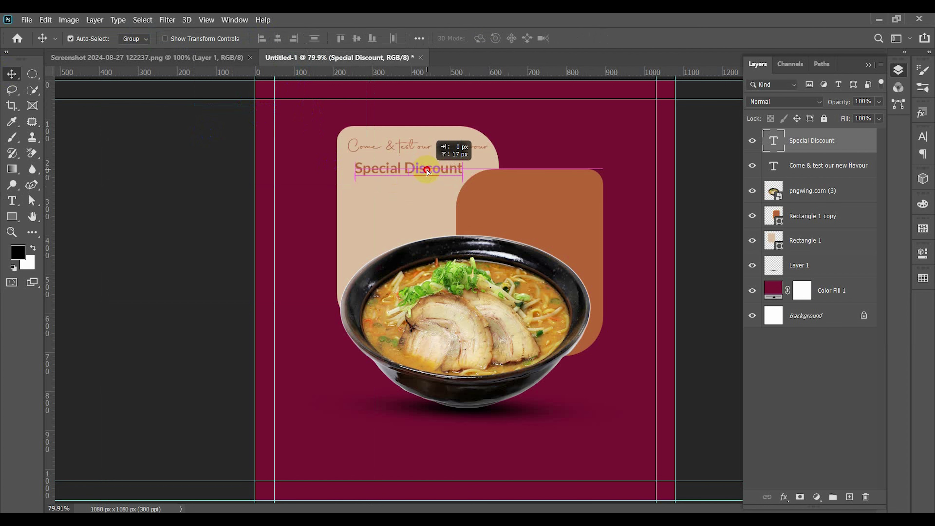
Step: Draw a straight line about 290 px long beneath "Special Discount" with the Pen tool in Shape mode
left_click(32, 202)
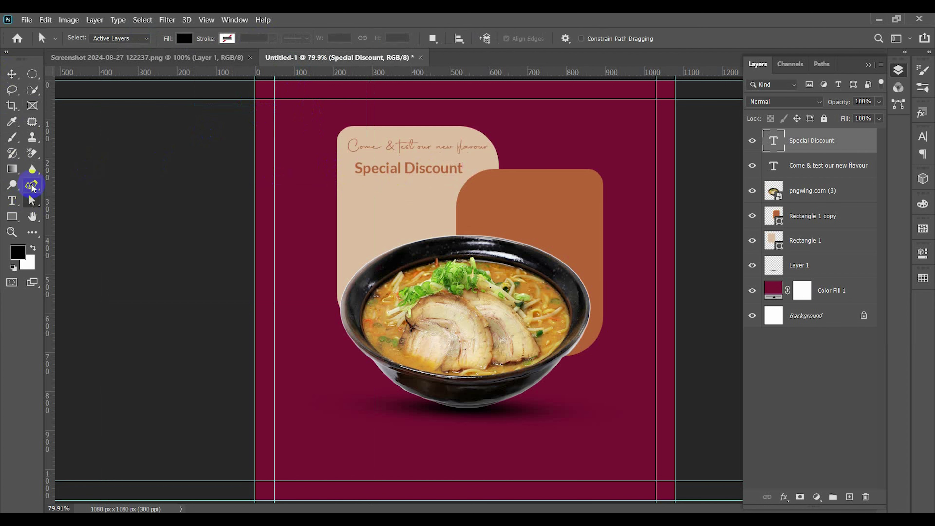
right_click(33, 186)
left_click(76, 187)
right_click(34, 186)
left_click(73, 185)
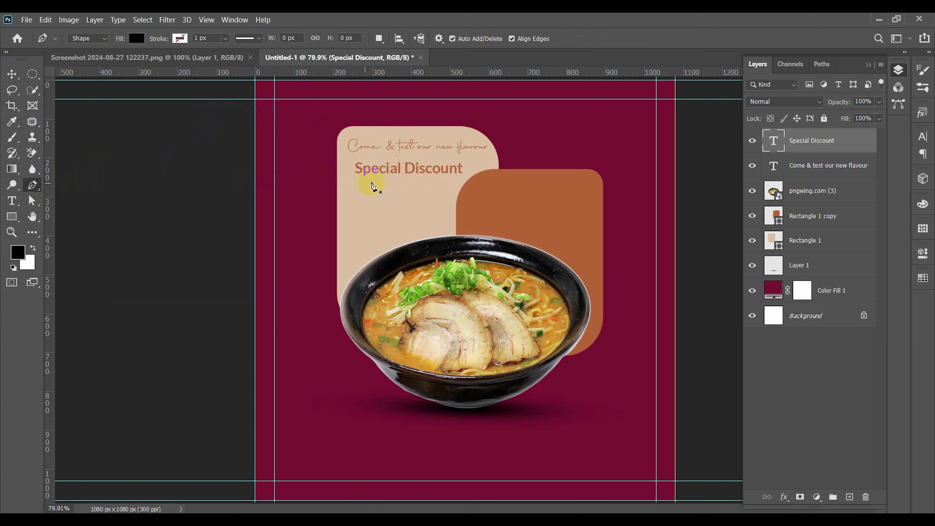
left_click(461, 183)
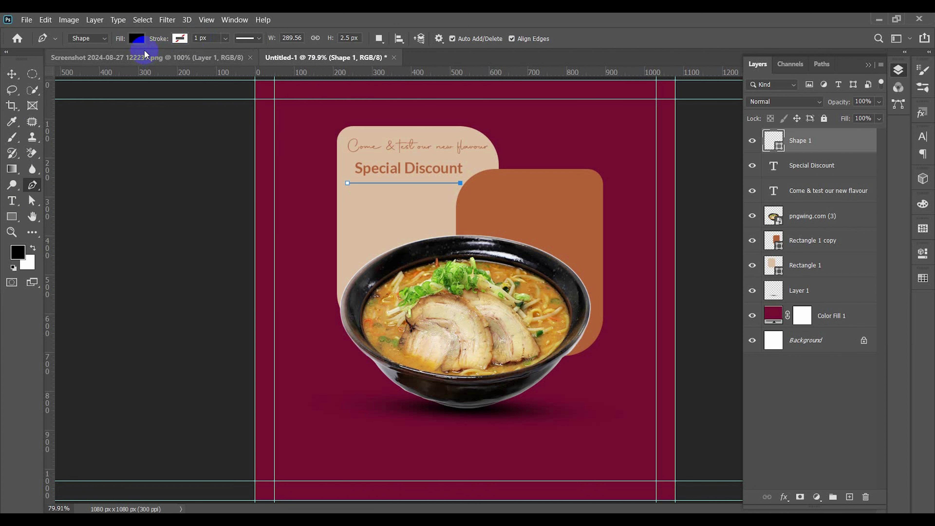
Step: Remove the line's fill, give it the recently used brown-orange stroke color and thicken the stroke
left_click(136, 38)
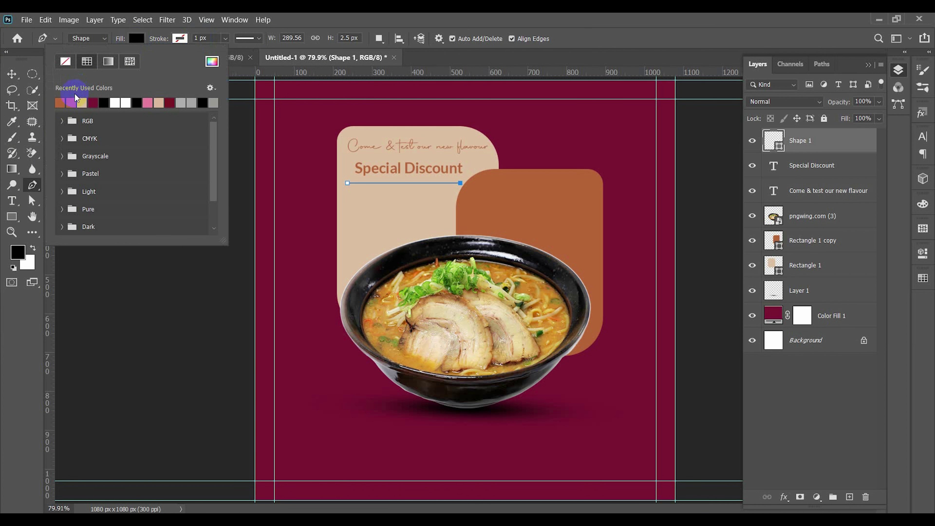
left_click(66, 62)
left_click(181, 39)
left_click(105, 101)
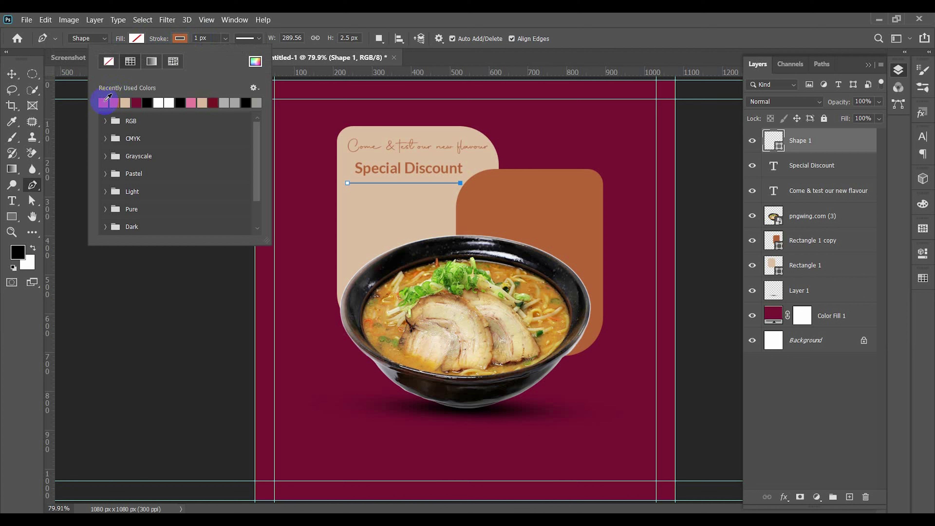
left_click(207, 39)
scroll(207, 39, "up", 2)
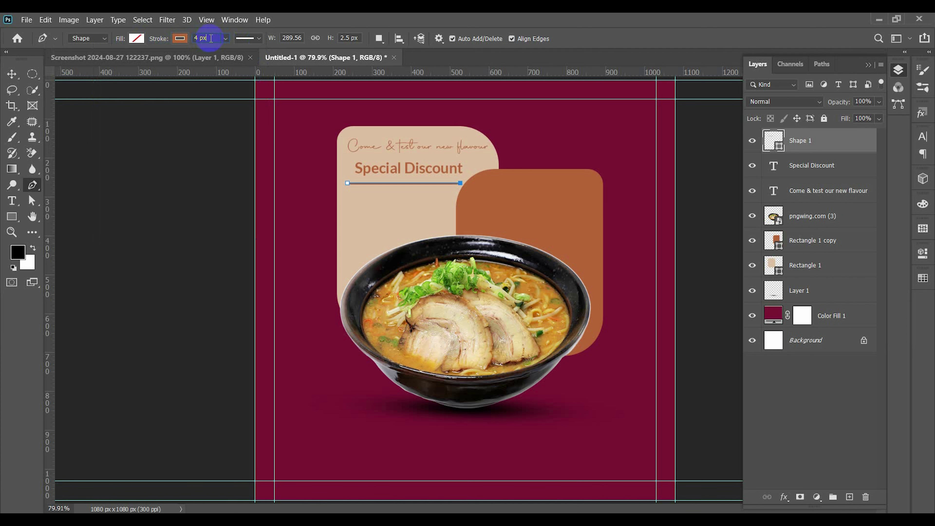
scroll(211, 38, "up", 1)
left_click(11, 74)
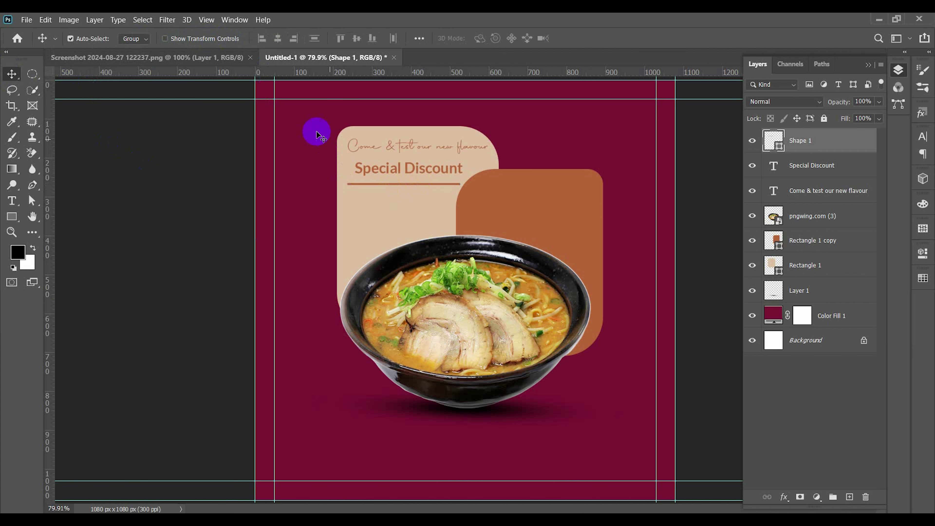
Step: Lock the maroon color fill layer, and centre both text lines and the underline horizontally on the tan rectangle
left_click(318, 128)
left_click(824, 118)
left_click_drag(329, 138, 411, 191)
left_click(280, 42)
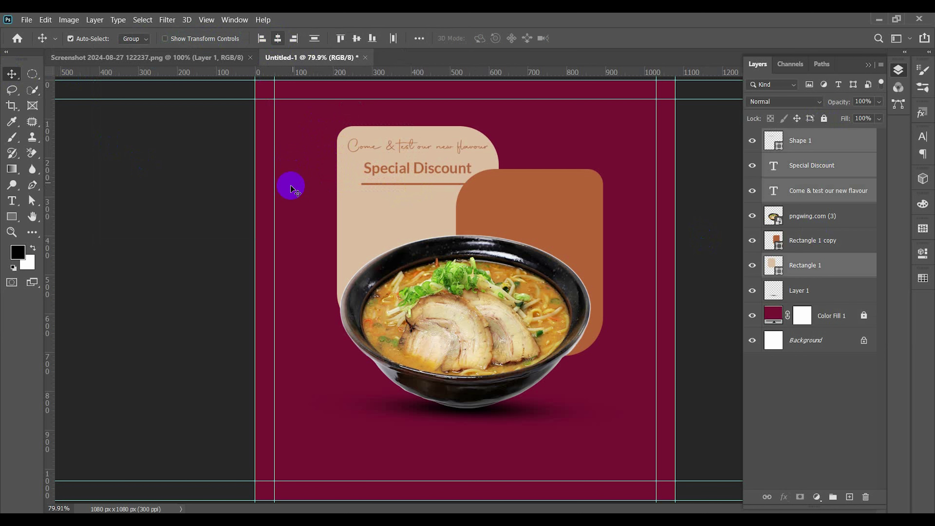
Step: Move the brown rectangle slightly right and down clear of the underline, and raise the underline closer beneath "Special Discount"
left_click_drag(530, 212, 550, 210)
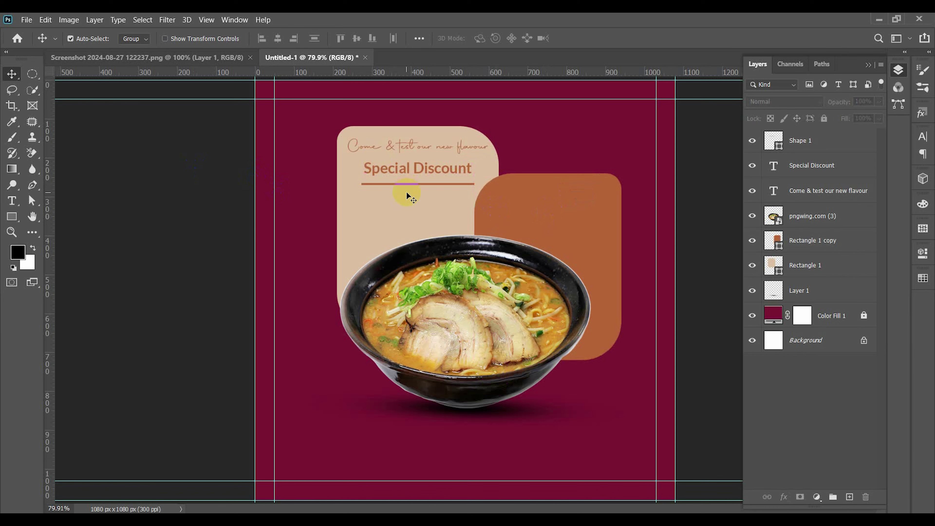
left_click_drag(420, 179, 420, 180)
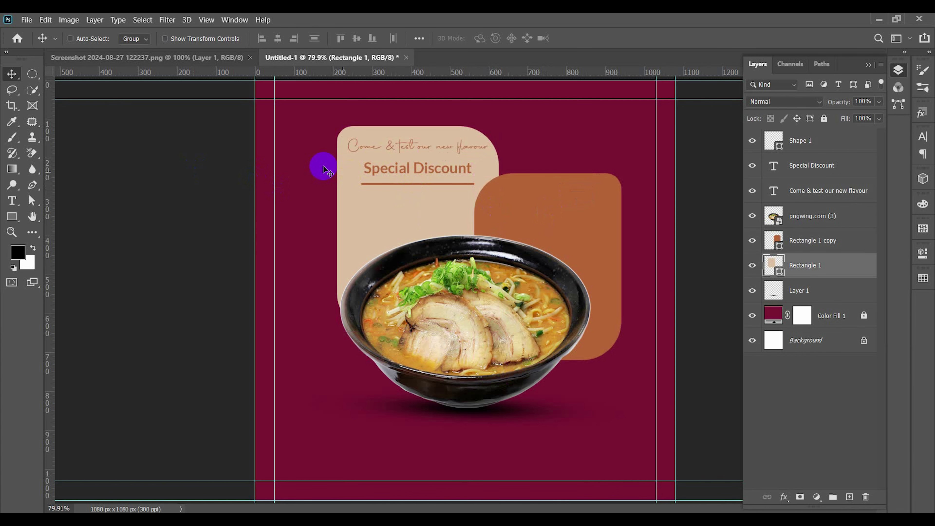
key("ctrl+z")
scroll(418, 186, "up", 2)
key("ctrl+shift+z")
scroll(425, 183, "up", 4)
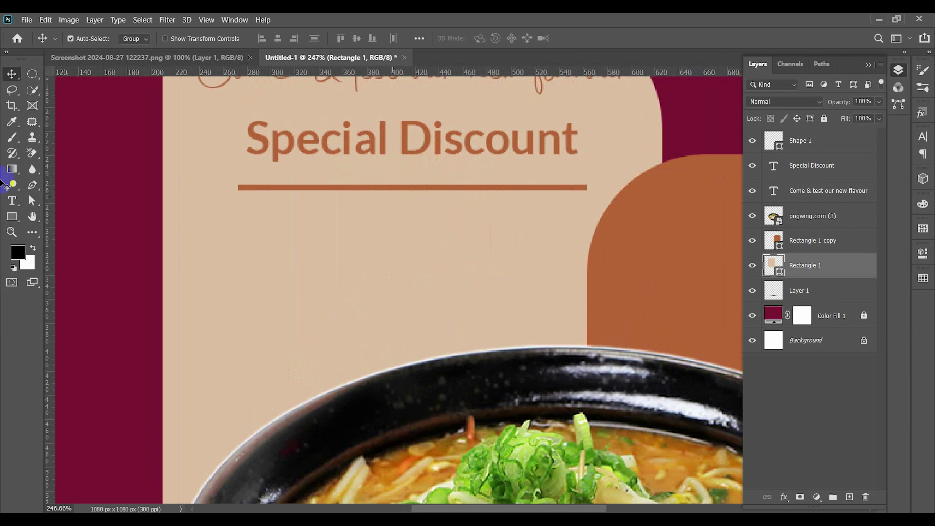
left_click(32, 185)
left_click(11, 74)
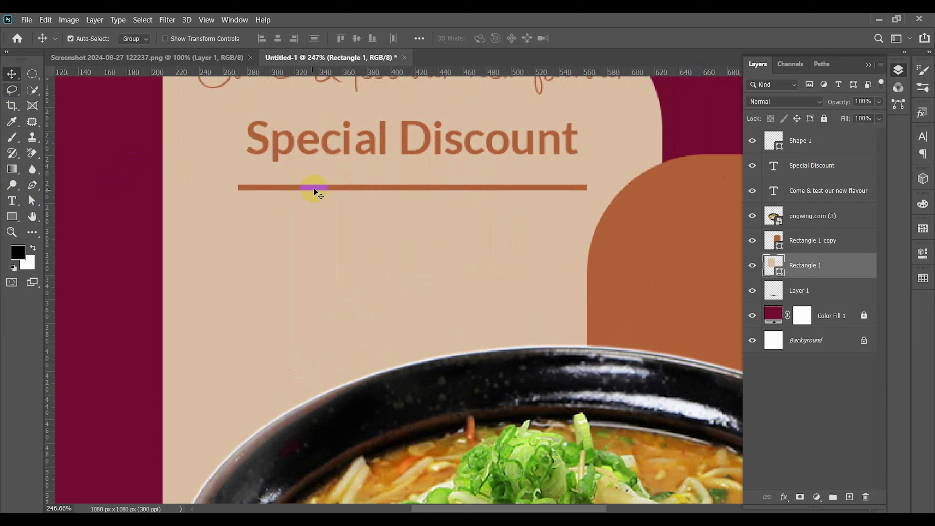
left_click_drag(314, 188, 320, 175)
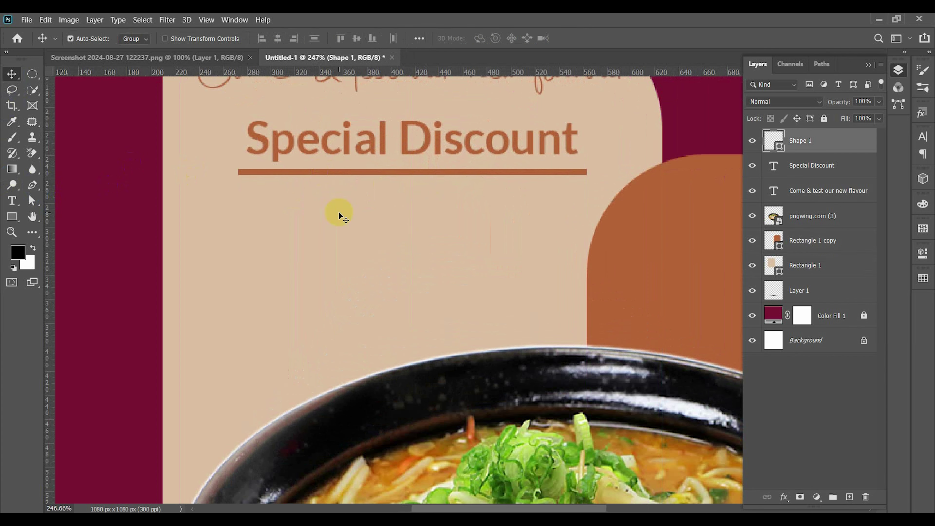
key("ctrl+0")
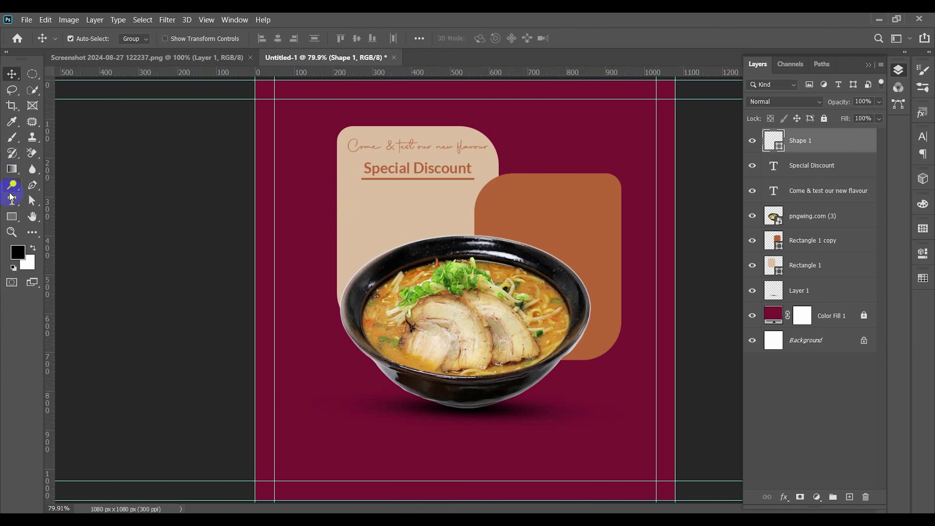
Step: Add the two-line text "Up To" on the tan rectangle and move it up just beneath the underline's start
left_click(12, 199)
left_click(363, 217)
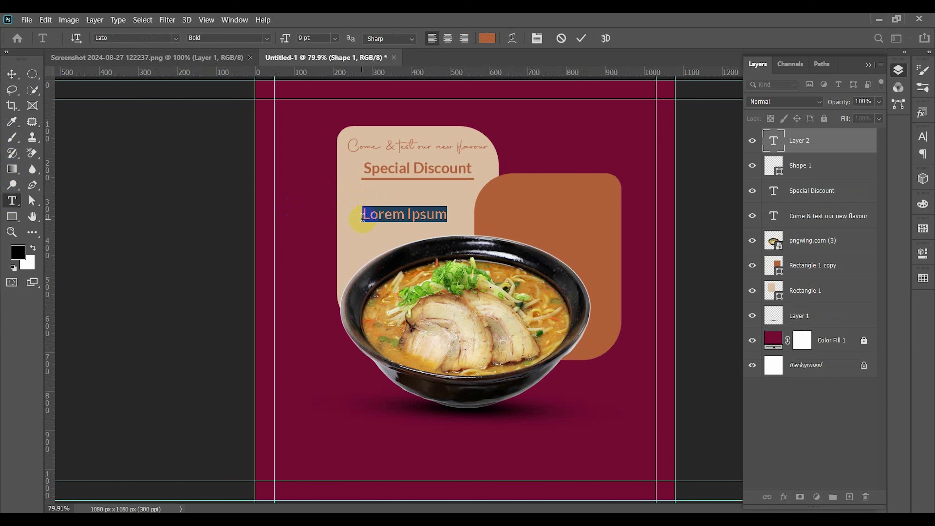
type("Up")
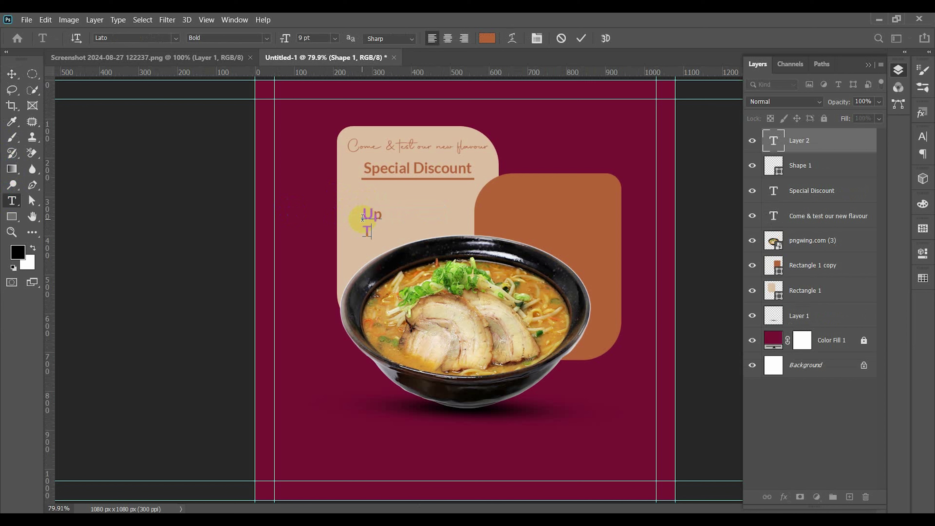
left_click(11, 74)
left_click_drag(376, 217, 377, 199)
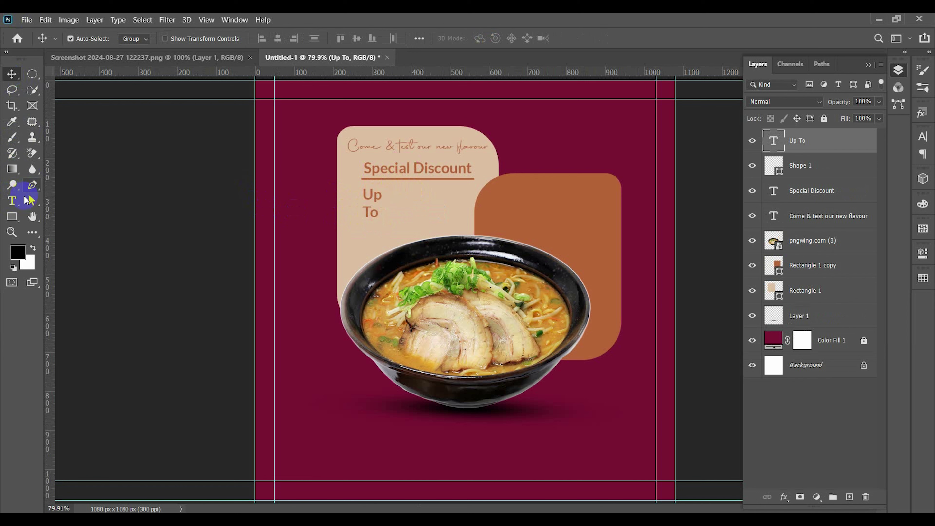
Step: Duplicate "Up To" to its right, change the copy's text to "25%" and enlarge it to about 262%
left_click_drag(366, 215, 413, 215)
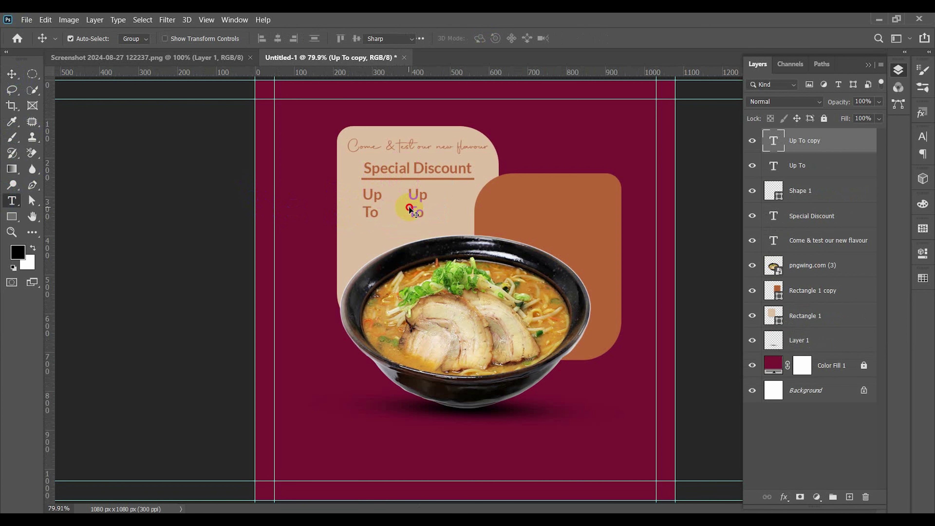
double_click(410, 201)
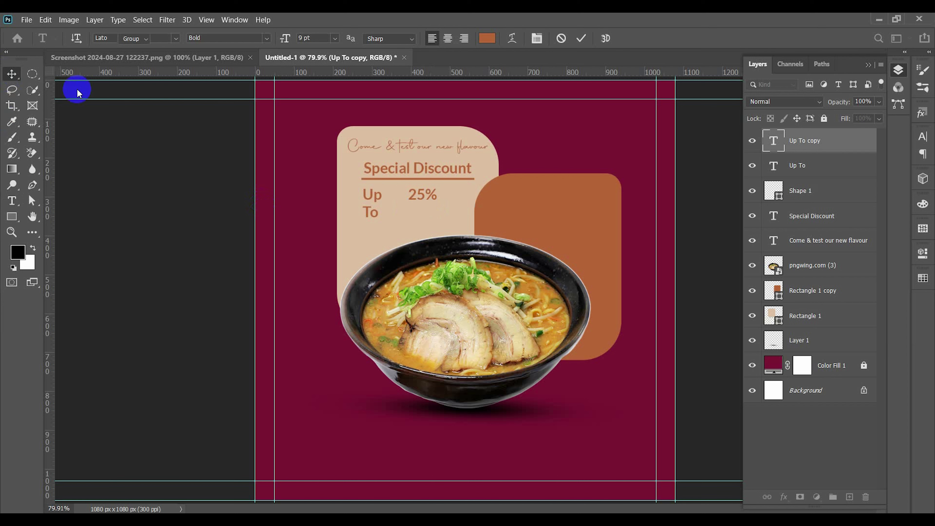
left_click(12, 74)
key("ctrl+t")
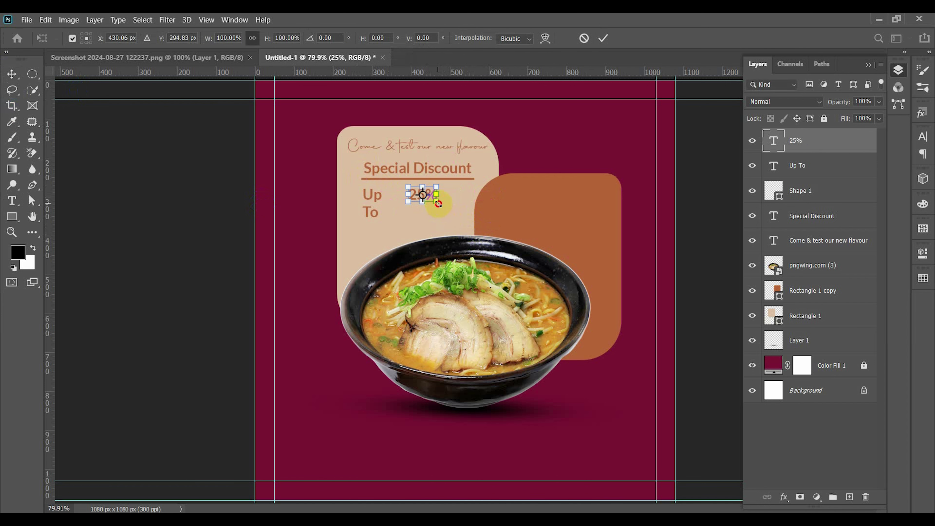
left_click_drag(438, 203, 457, 223)
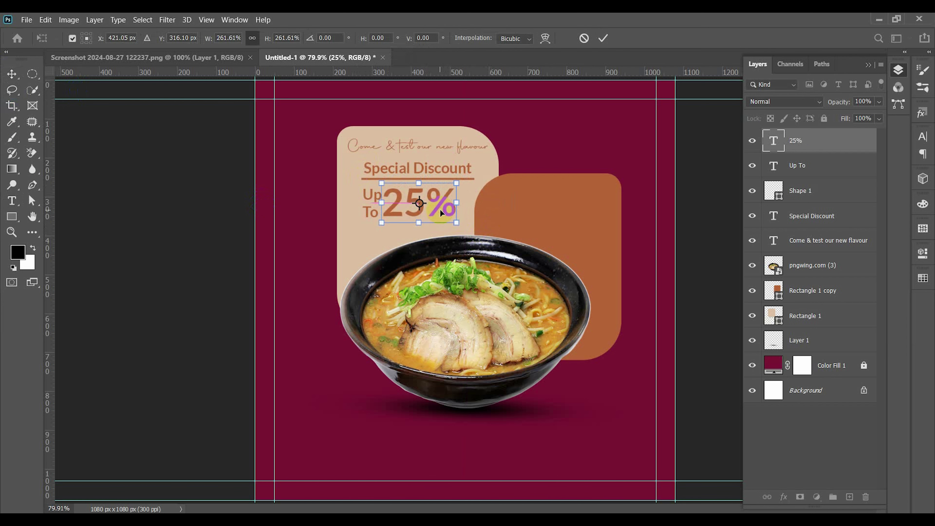
Step: Give the "25%" text the background's maroon color and the Black font style
double_click(440, 210)
double_click(435, 207)
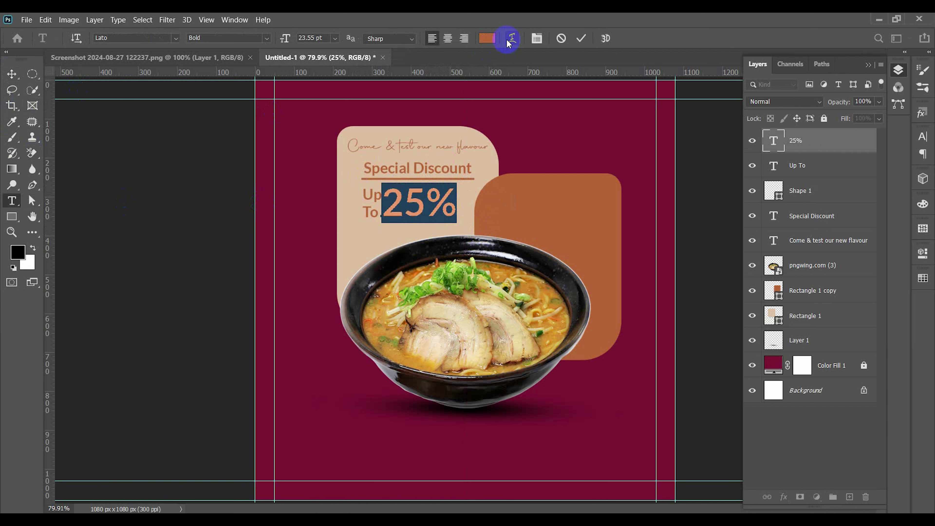
left_click(487, 38)
left_click(535, 113)
left_click(832, 214)
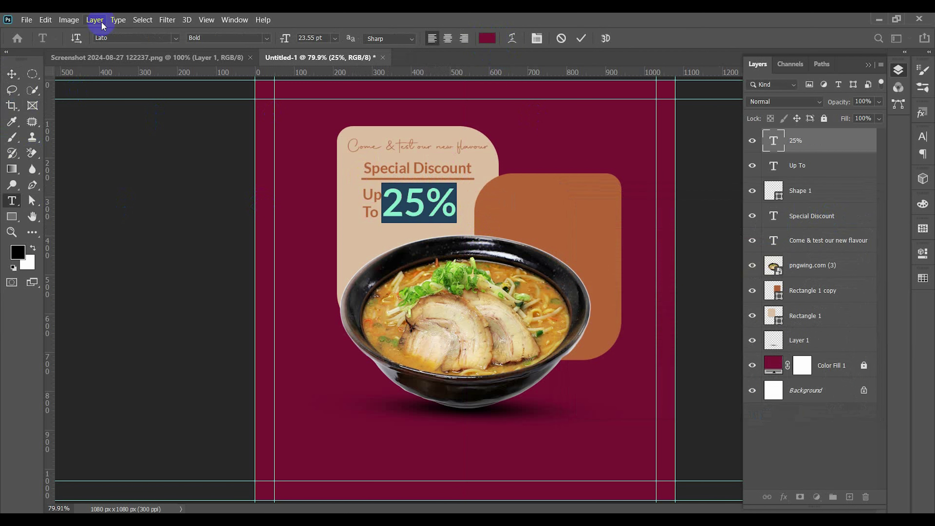
left_click(268, 38)
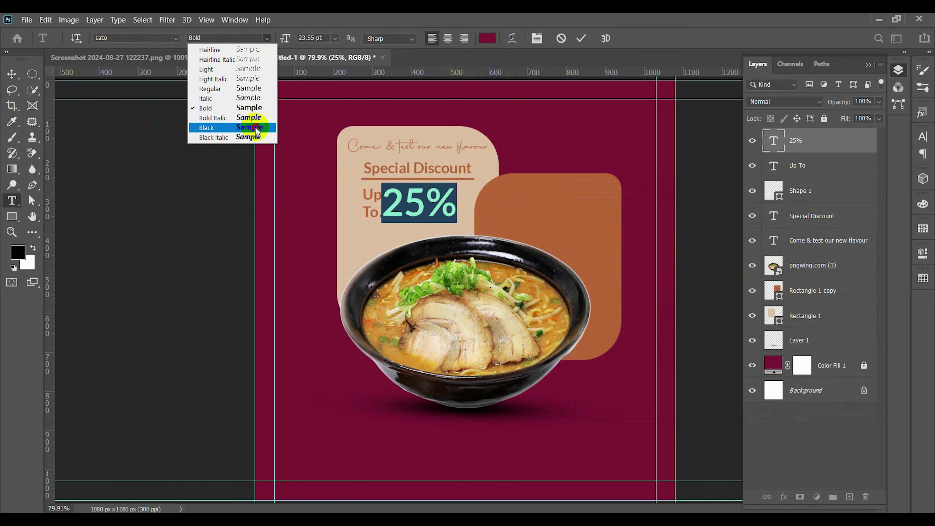
left_click(247, 127)
Step: Enlarge "25%" to about 27.5 pt and fit it beside "Up To" so it reaches the underline's far end
left_click(12, 79)
mouse_move(417, 202)
left_mouse_down()
mouse_move(430, 201)
mouse_move(378, 199)
mouse_move(386, 225)
mouse_move(425, 215)
left_mouse_up()
left_click(378, 200)
left_click(386, 200)
left_click(406, 212)
key("ctrl+t")
key("Return")
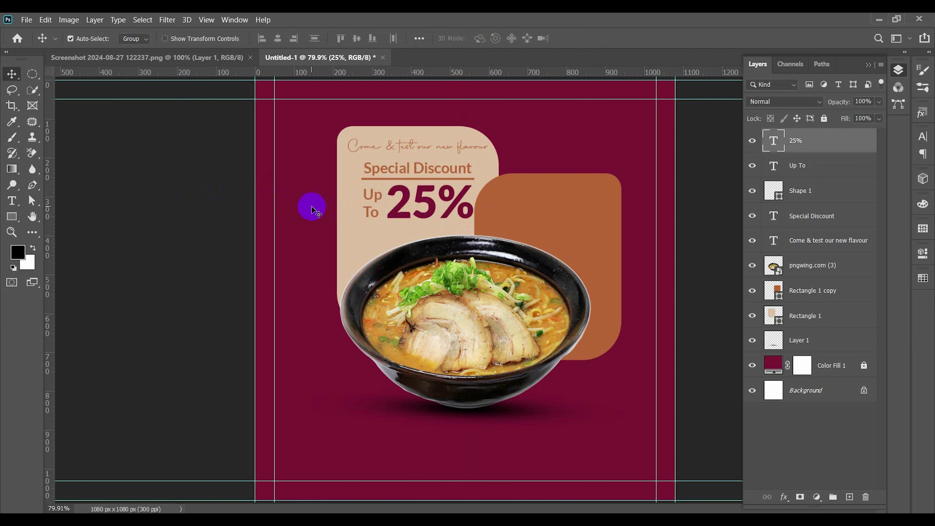
Step: Delete the percent sign from the "25%" text so only "25" remains
key("t")
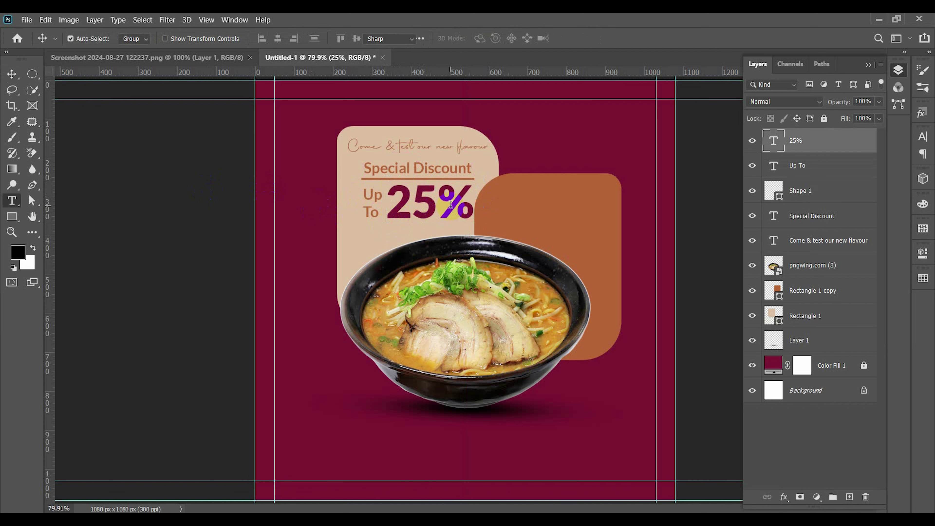
left_click_drag(438, 204, 476, 202)
key("BackSpace")
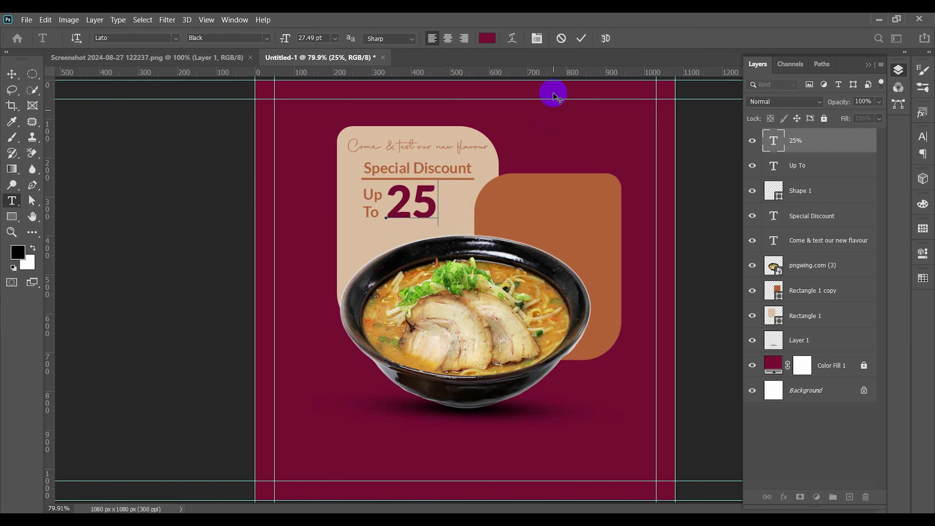
left_click(581, 39)
Step: Duplicate "Up To" to the far side of "25" and change the copy to the two-line text "% Off"
key("v")
left_click(372, 214)
left_click_drag(387, 216, 474, 216)
double_click(458, 189)
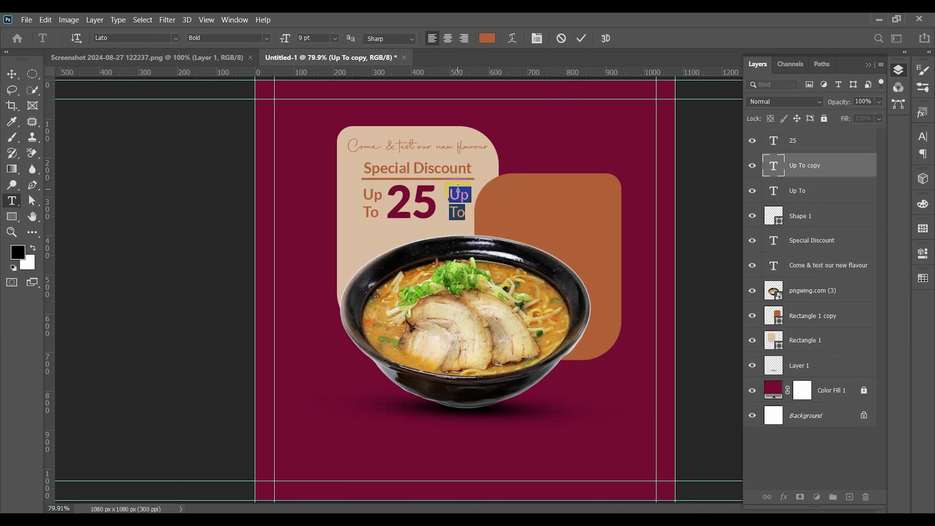
type("%")
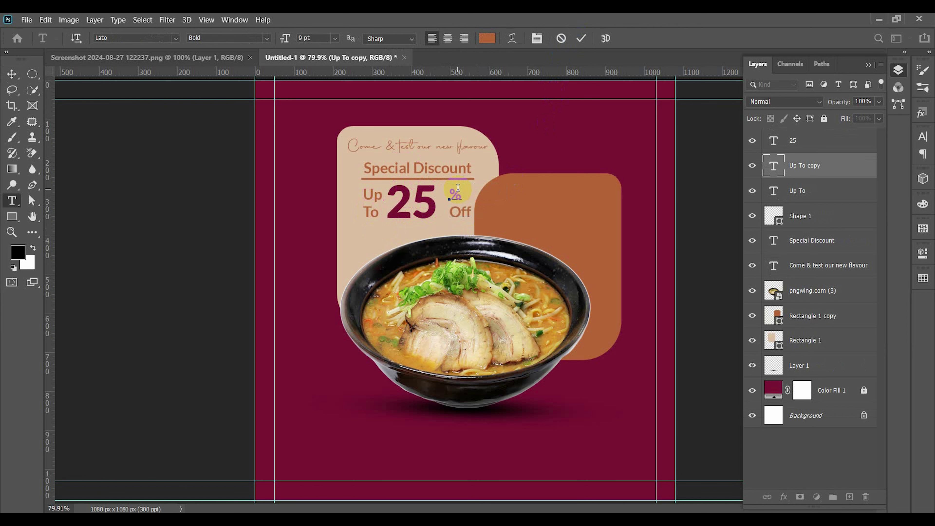
left_click(12, 75)
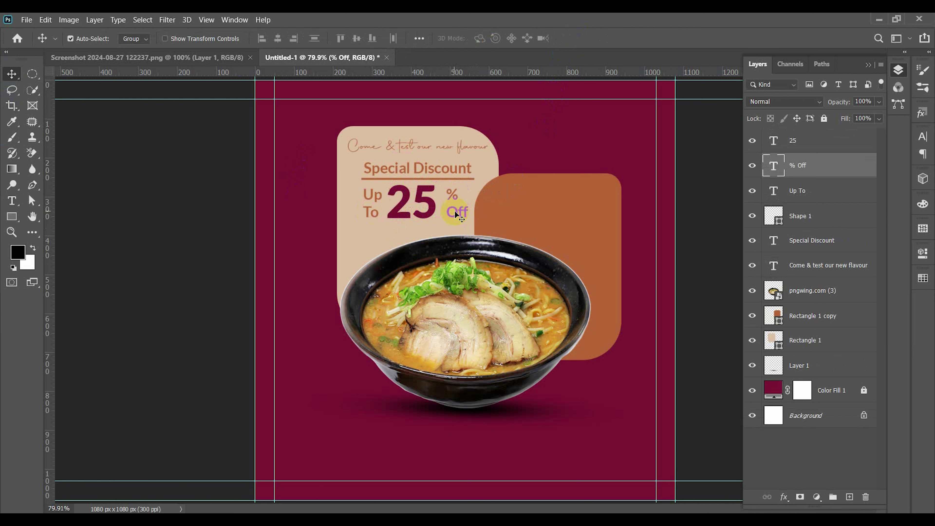
left_click_drag(456, 212, 456, 212)
left_click(703, 163)
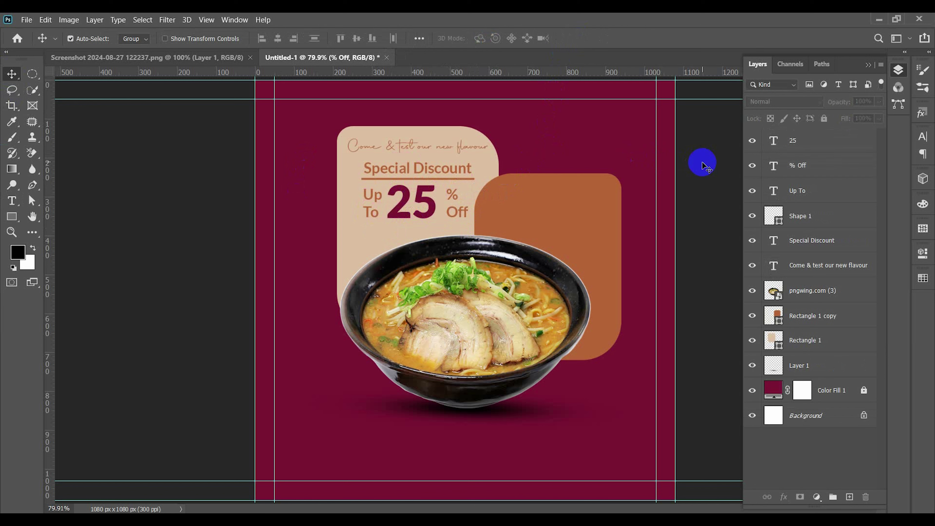
Step: Move the brown rectangle slightly right to leave more room beside the "% Off" text
left_click(457, 212)
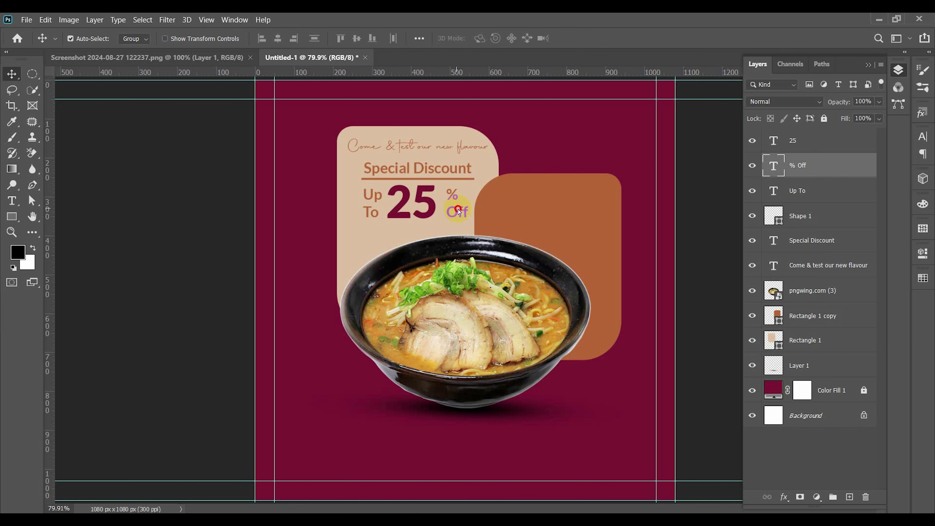
left_click_drag(540, 211, 545, 211)
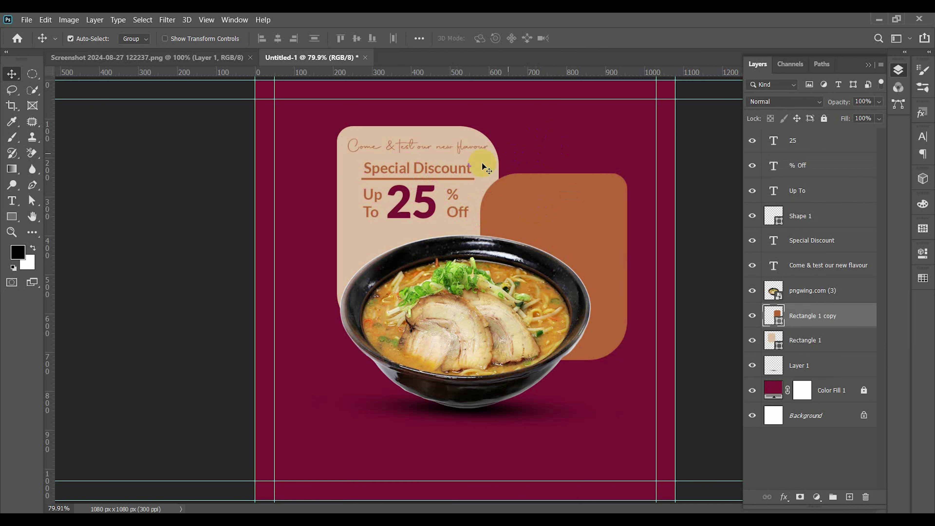
left_click_drag(331, 125, 382, 180)
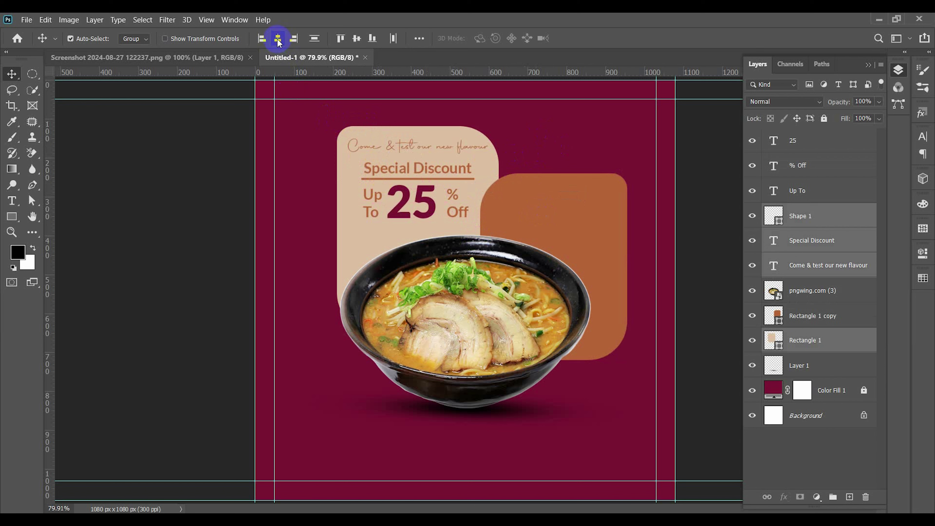
left_click(273, 216)
left_click(375, 212)
left_click(431, 210, "shift")
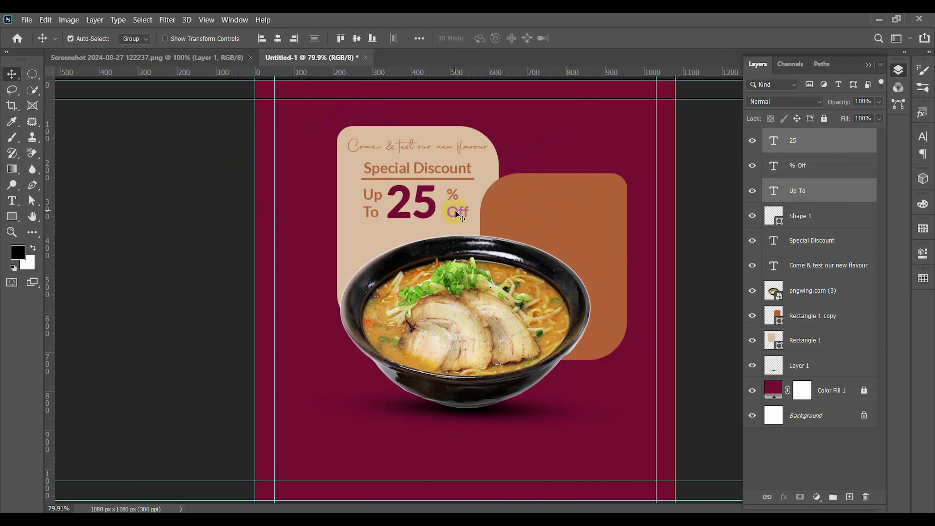
left_click(456, 212, "shift")
left_click(405, 213)
key("ctrl+t")
left_click_drag(438, 180, 447, 172)
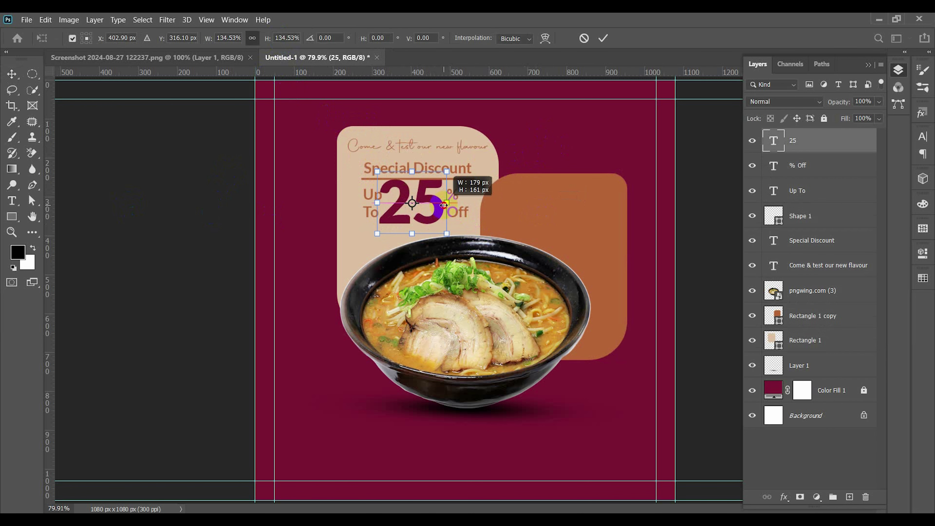
left_click_drag(436, 214, 436, 217)
key("ctrl+z")
key("ctrl+z")
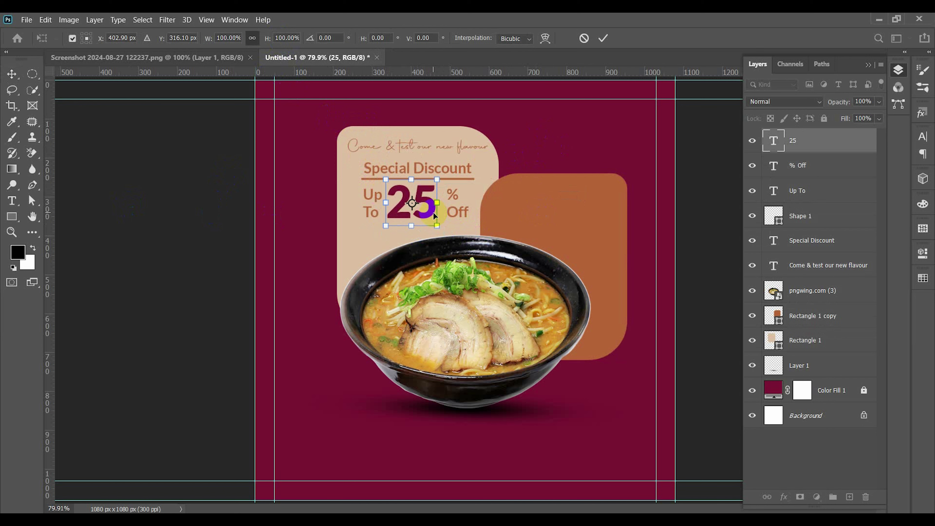
key("Escape")
Step: Shift "25" and "% Off" slightly right so the discount row spans the full width of the underline
double_click(434, 210)
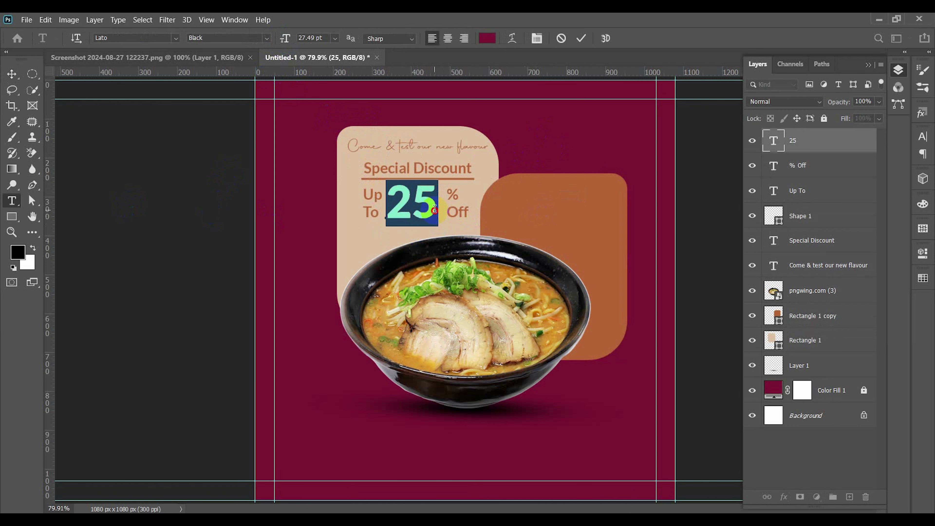
left_click(580, 39)
left_click_drag(424, 218, 465, 214)
left_click(523, 164)
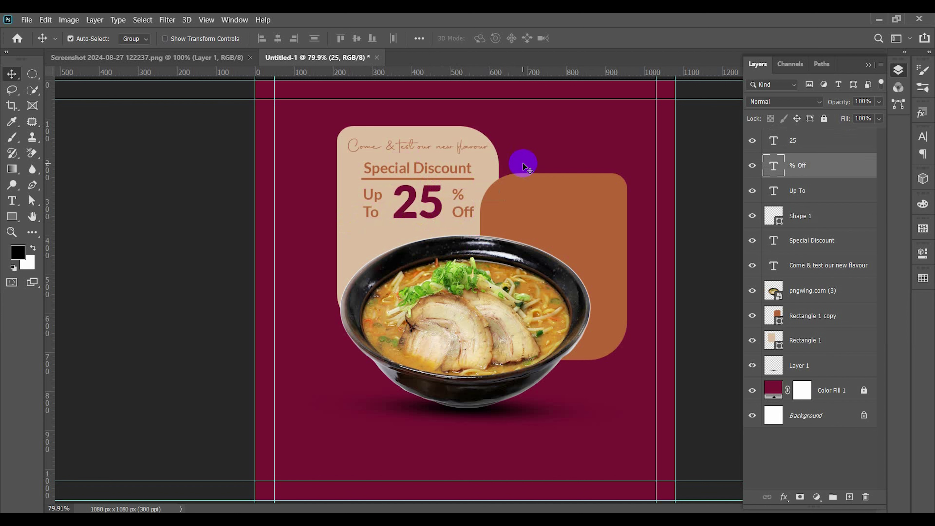
Step: Add the text "asian" in maroon on the upper part of the brown rectangle
left_click(11, 201)
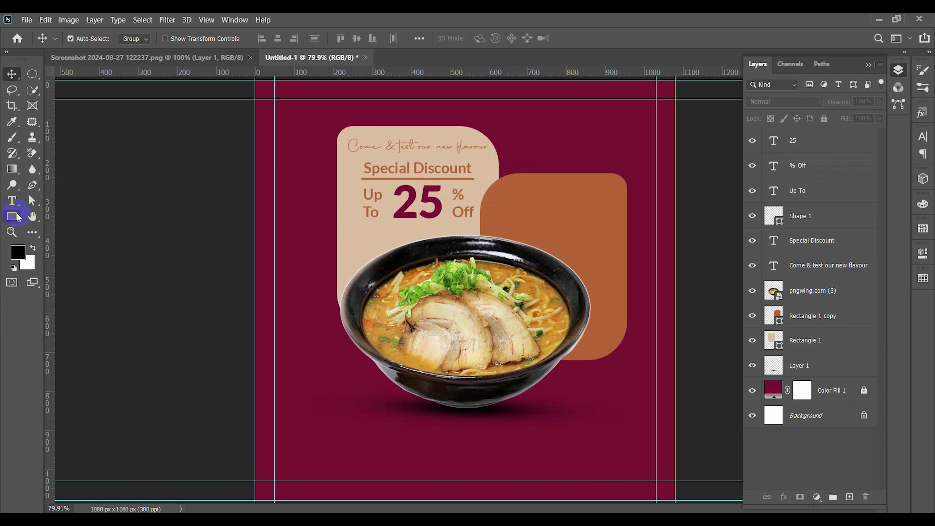
left_click(516, 217)
key("BackSpace")
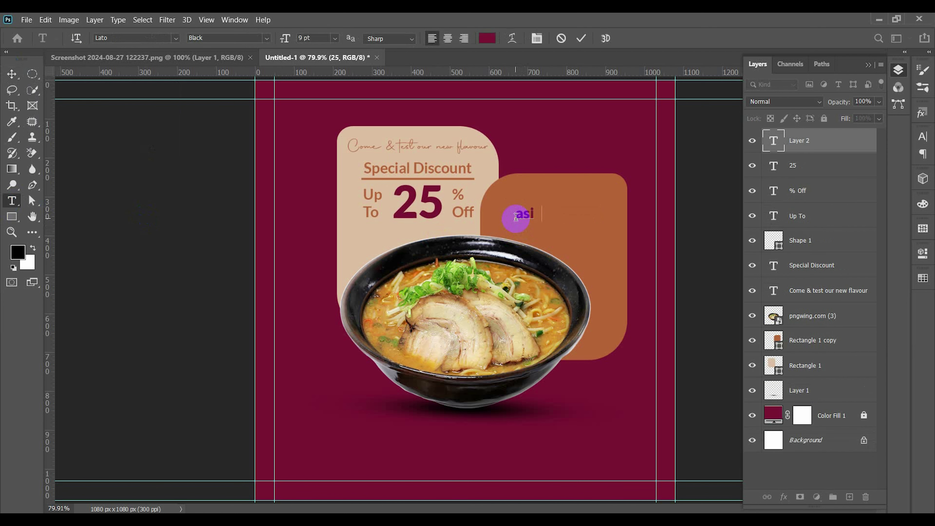
left_click(581, 39)
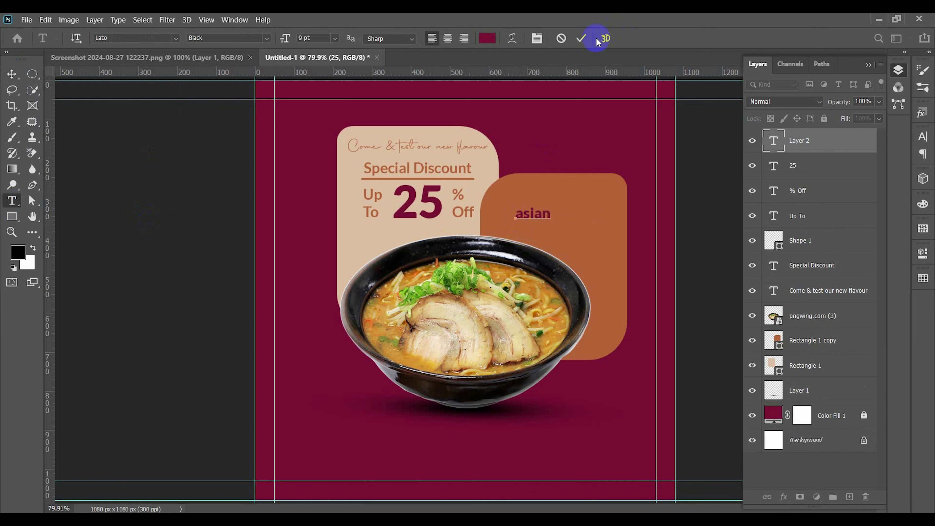
left_click(11, 74)
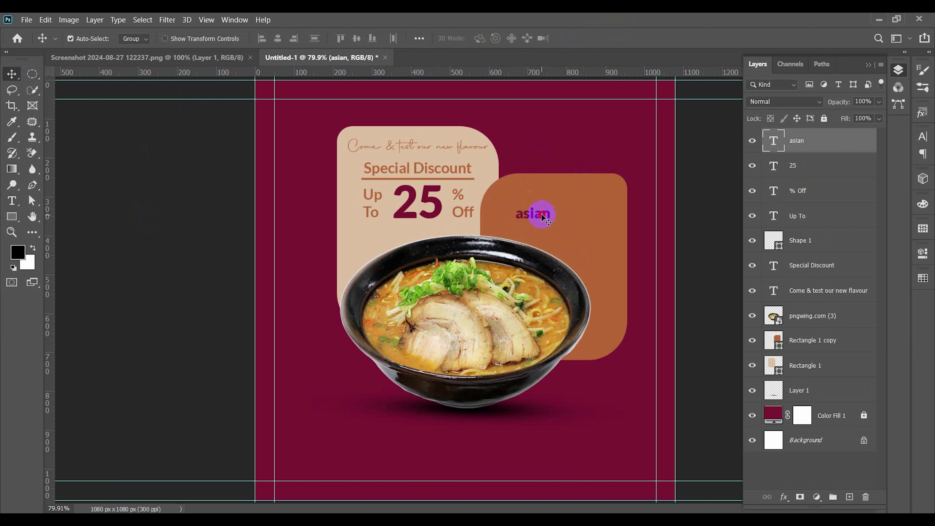
Step: Move "asian" up and right, and duplicate it below as "Food" in the Bebas Neue Regular font
left_click_drag(540, 216, 560, 224)
double_click(566, 225)
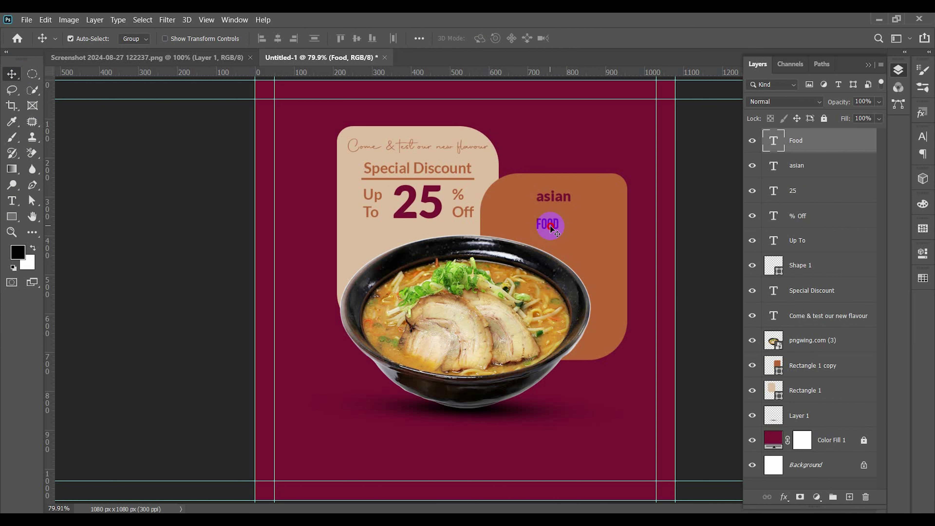
double_click(551, 226)
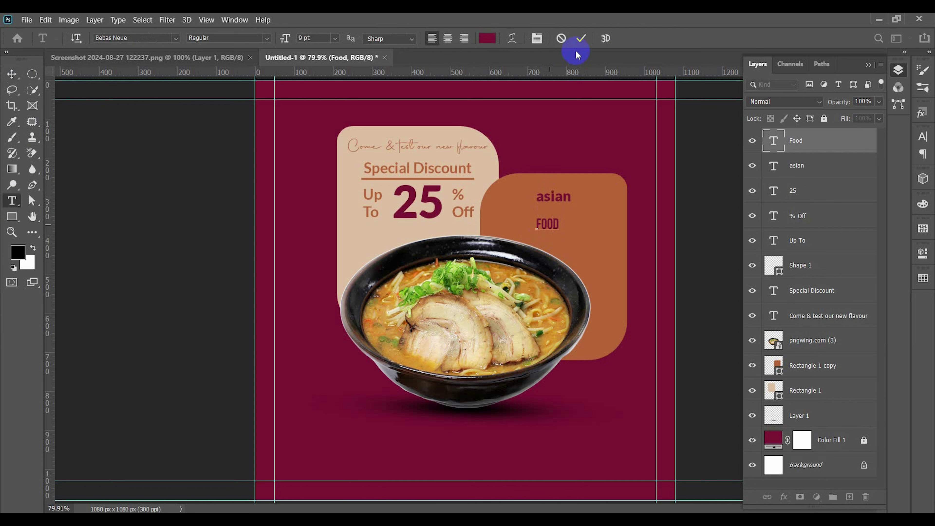
left_click(581, 38)
Step: Set the font of the "asian" text to Game Of Squids Regular
left_click(556, 199, "ctrl")
double_click(556, 199)
left_click(153, 38)
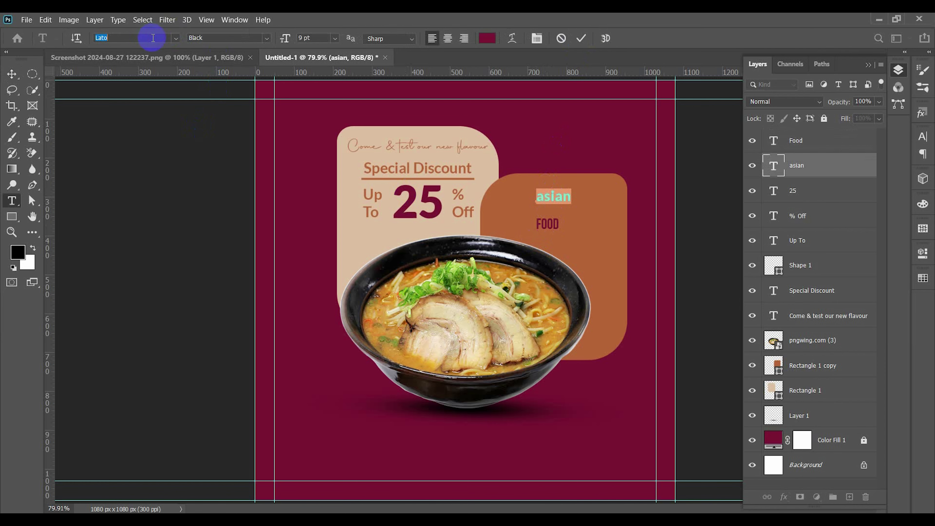
type("squ")
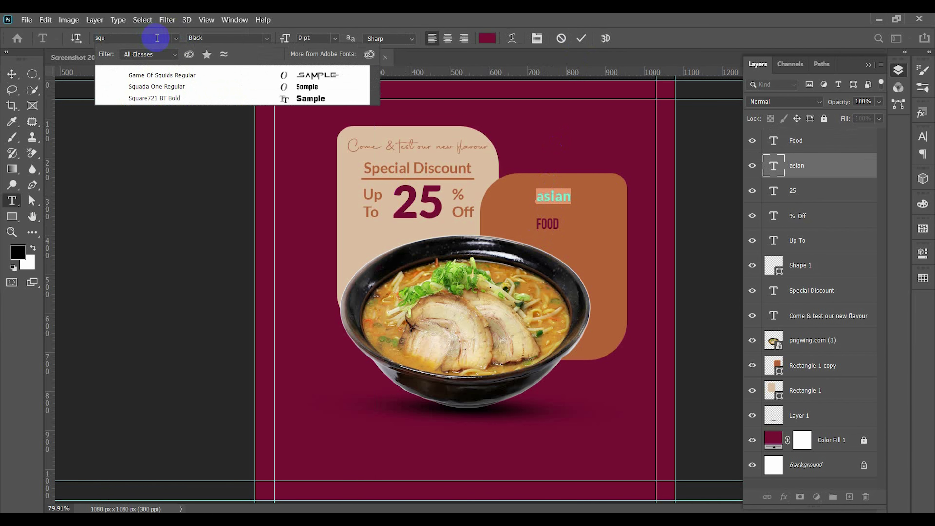
left_click(324, 76)
left_click(581, 38)
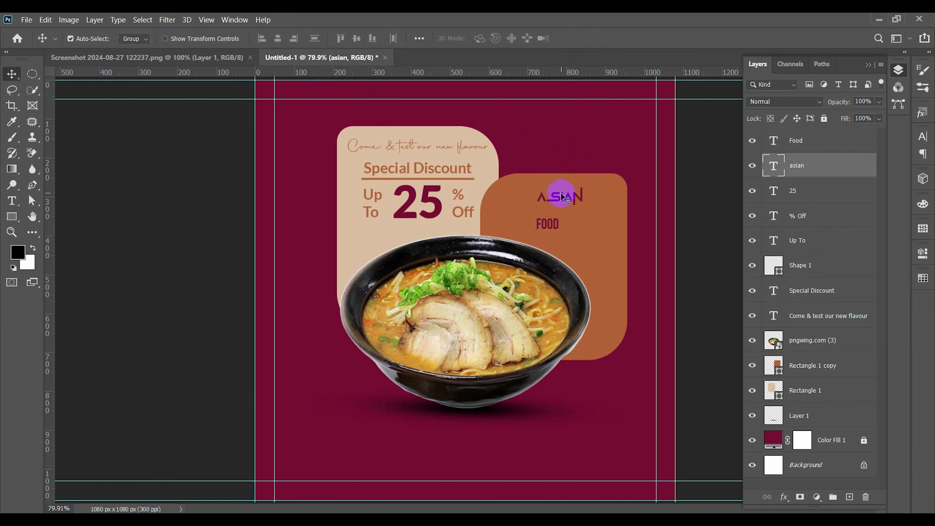
Step: Set the font of the "asian" text to Square721 BT Bold
double_click(562, 198)
left_click(152, 38)
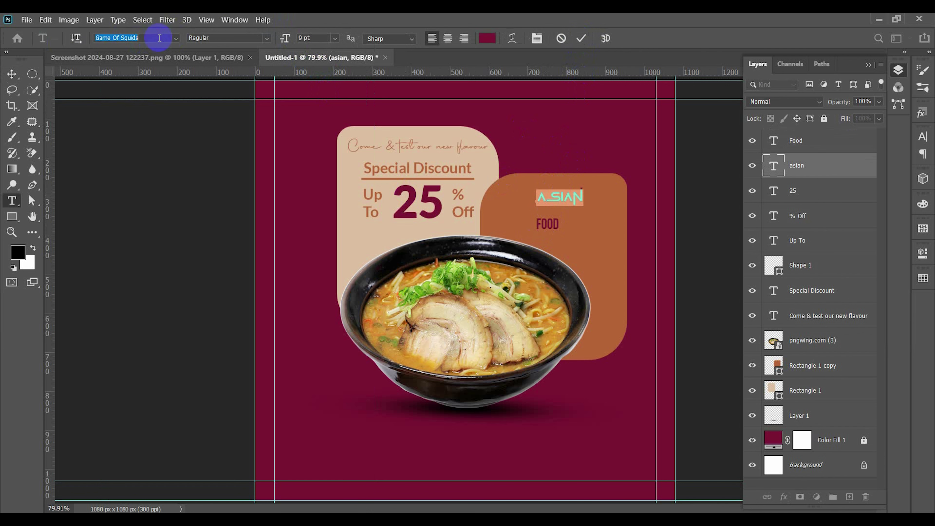
type("squ")
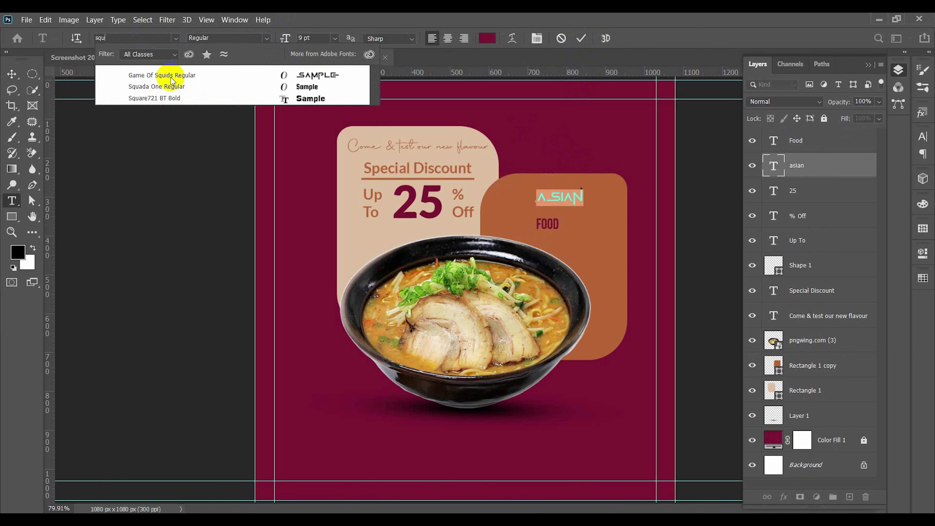
left_click(308, 98)
left_click(580, 43)
key("v")
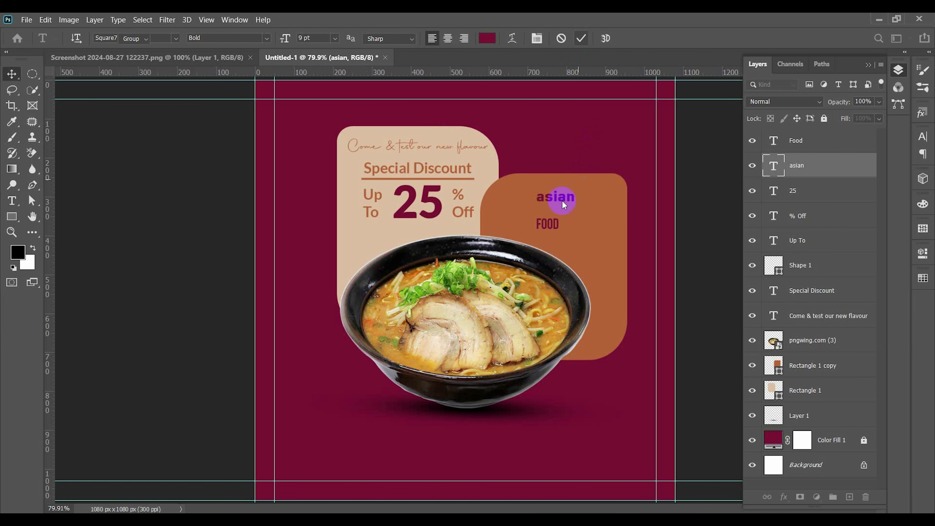
Step: Scale up the "asian" text about its center to about 18.5 pt
key("ctrl+t")
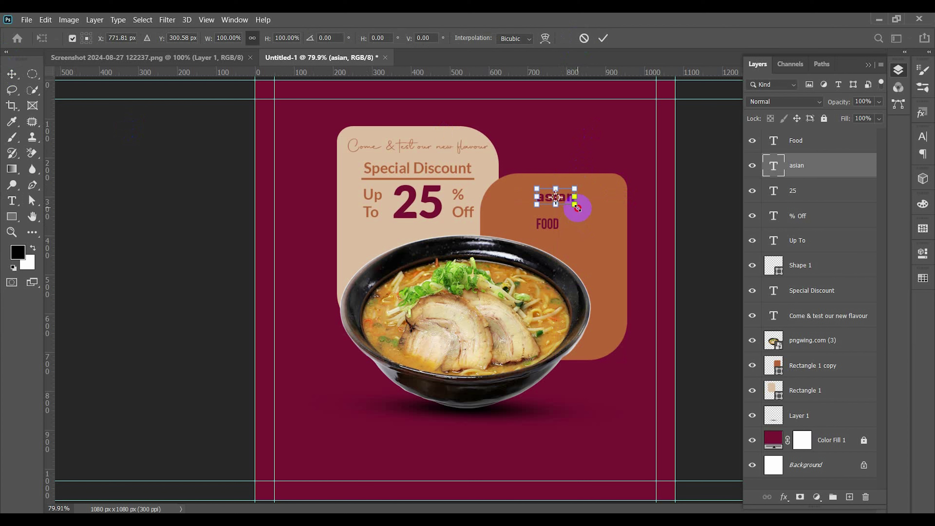
left_click_drag(575, 205, 595, 212)
key("Return")
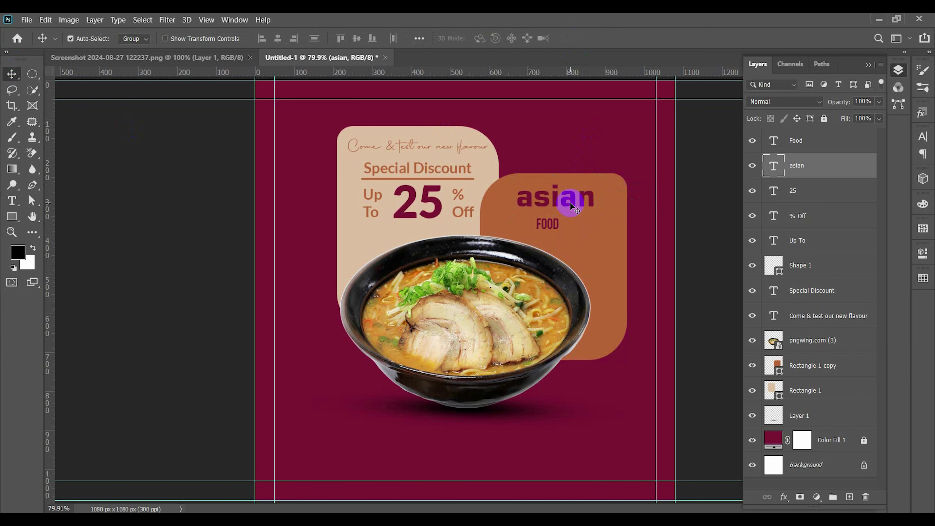
Step: Recolor the "asian" text to the beige ddbfa2 sampled from the discount rectangle
double_click(571, 207)
left_click(487, 38)
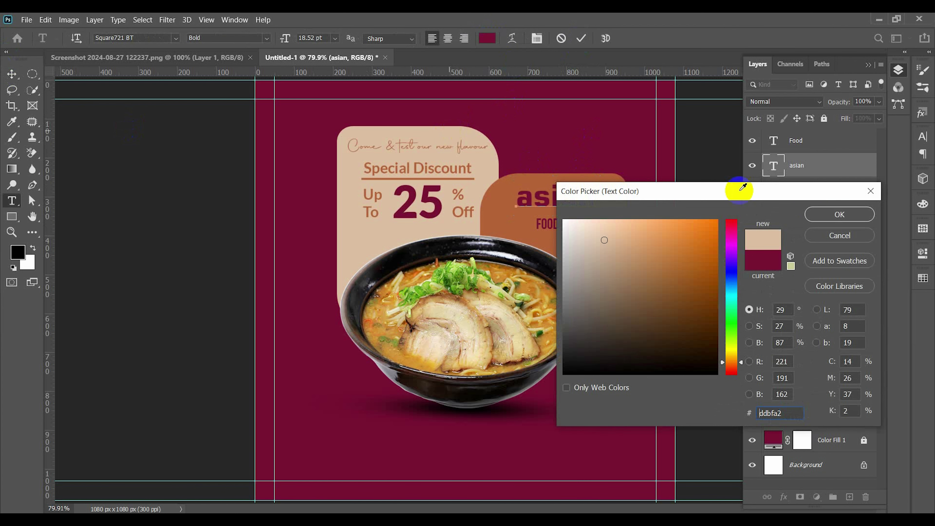
left_click(829, 216)
left_click(581, 38)
key("v")
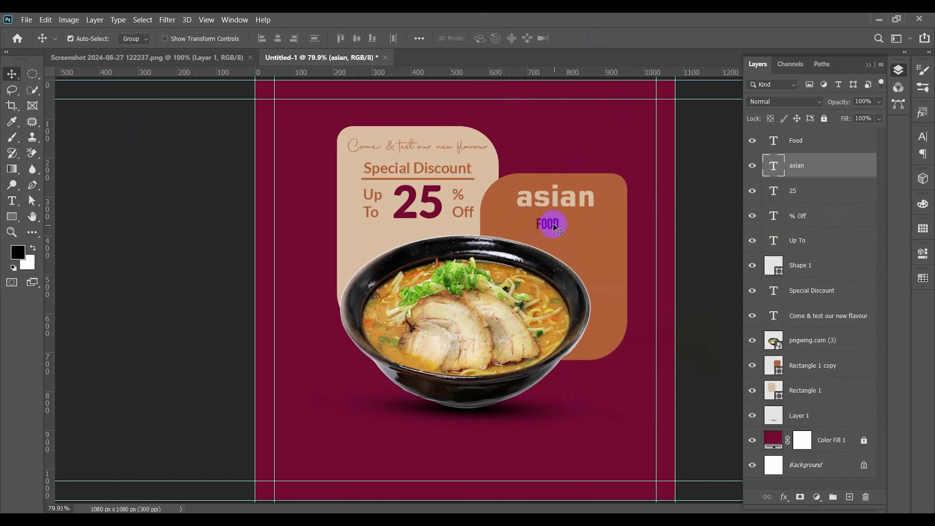
Step: Set the font of the "Food" text to Ethnocentric Regular
double_click(554, 224)
type("ethn")
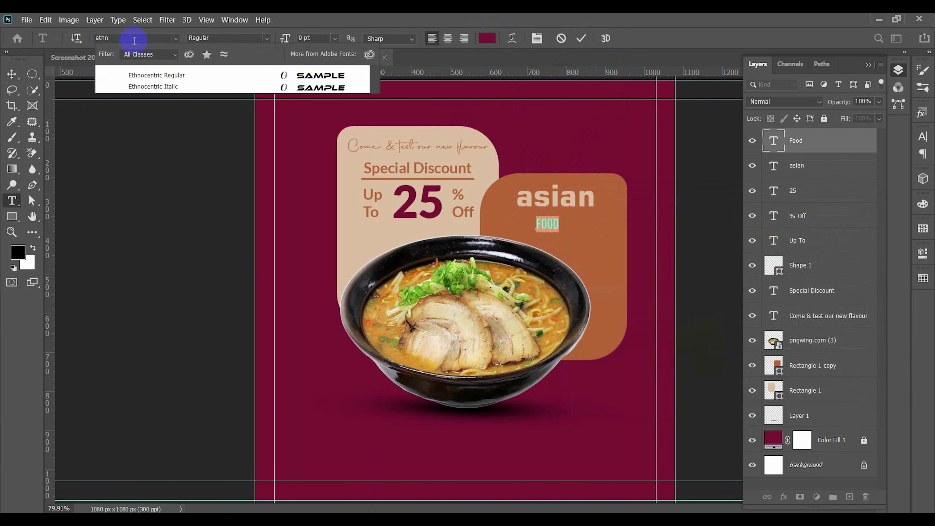
left_click(312, 75)
left_click(582, 38)
key("v")
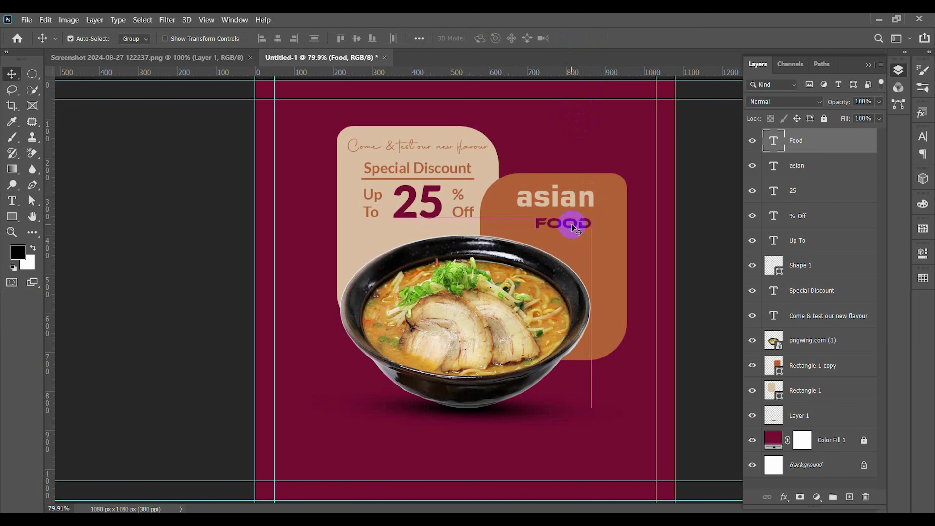
Step: Scale "Food" up to about 211% and move it slightly down and left, just below "asian"
key("ctrl+t")
left_click_drag(536, 231, 505, 239)
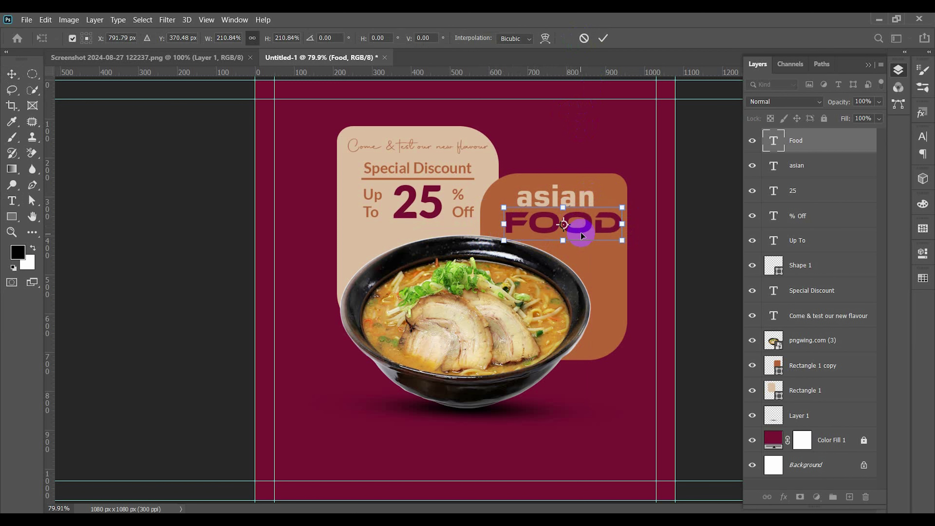
left_click_drag(581, 233, 577, 237)
key("Return")
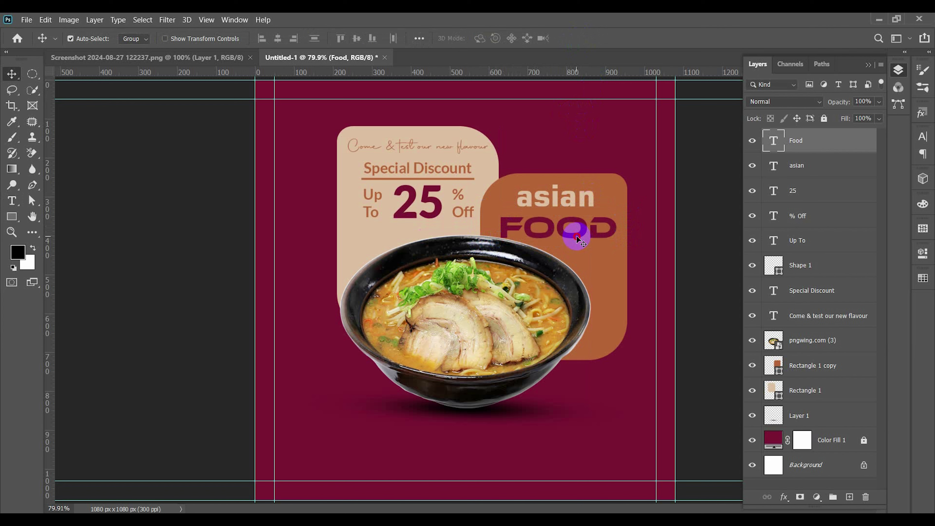
Step: Recolor the "Food" text to the beige ddbfa2 sampled from the discount rectangle
double_click(576, 236)
left_click(487, 38)
left_click(448, 131)
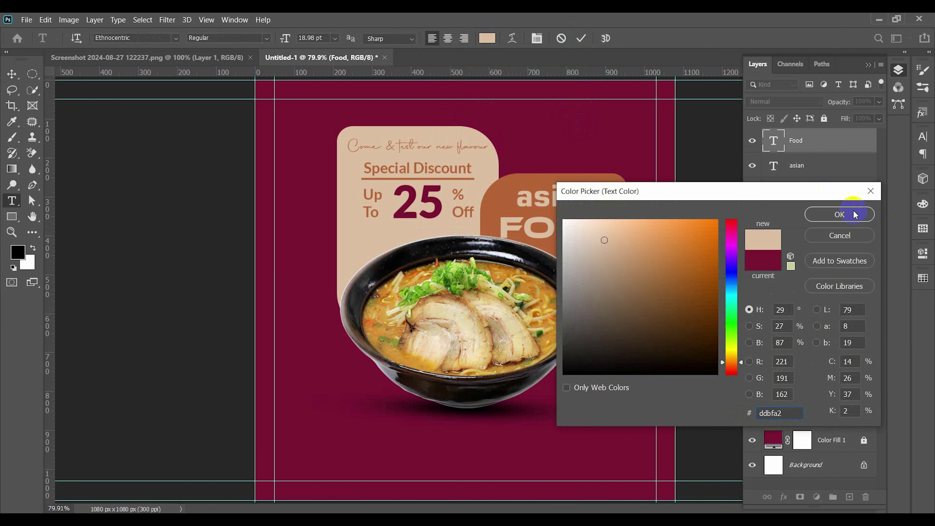
left_click(839, 214)
left_click(582, 38)
Step: Reapply Square721 BT Bold to the "asian" text and set its size to 18 pt
left_click(569, 200, "ctrl")
double_click(569, 200)
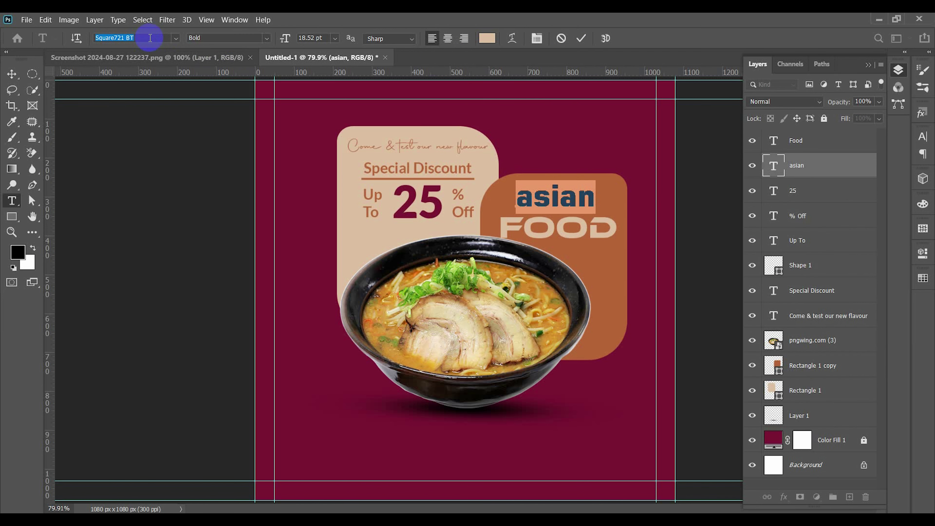
type("squ")
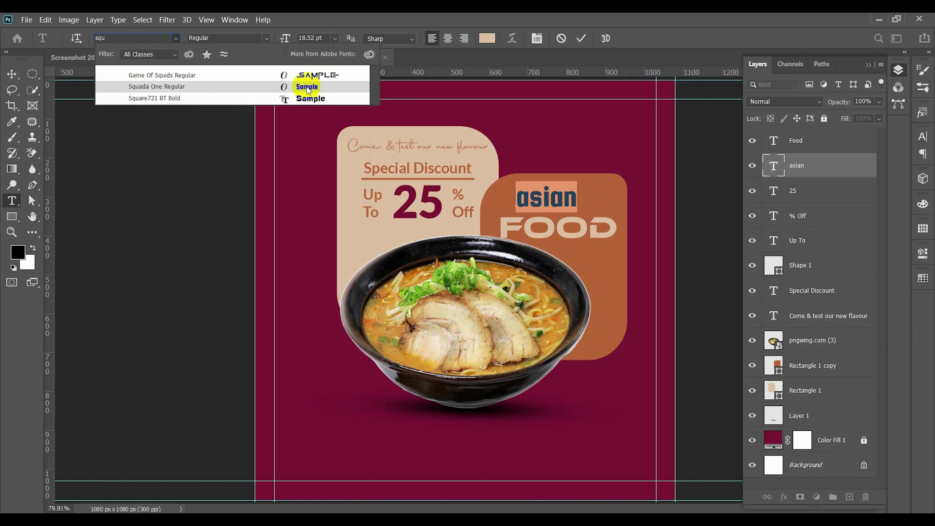
left_click(311, 98)
scroll(322, 38, "down", 1)
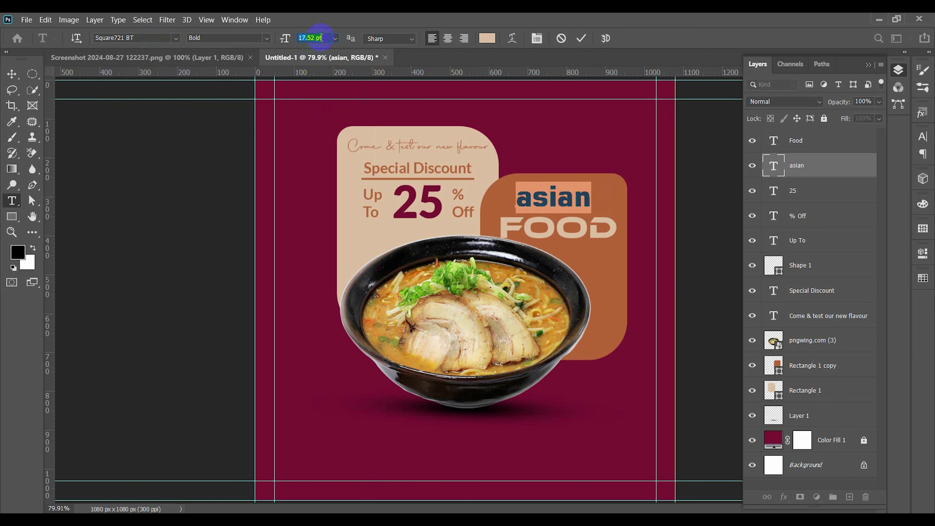
scroll(322, 38, "up", 1)
left_click(581, 38)
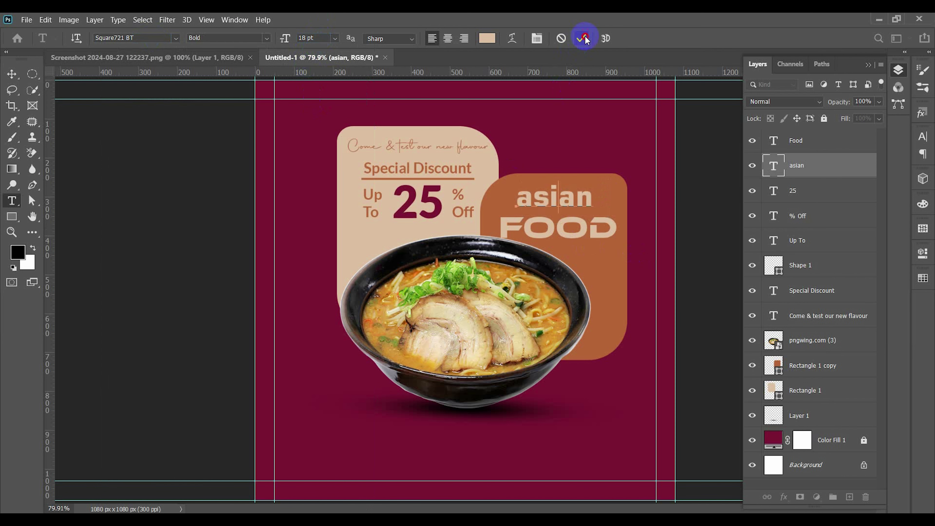
key("v")
Step: Reduce the "Food" text size slightly and nudge the word right beneath "asian"
double_click(554, 230)
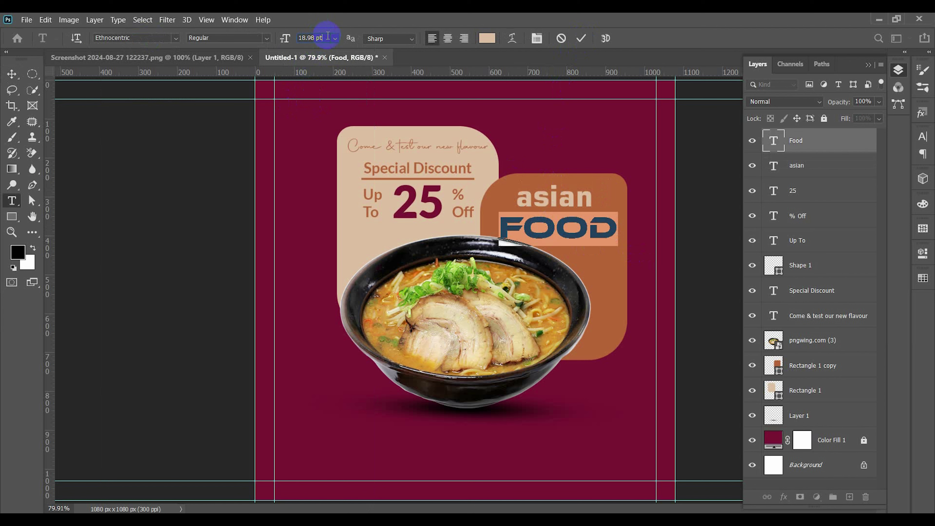
scroll(328, 35, "down", 1)
left_click(581, 38)
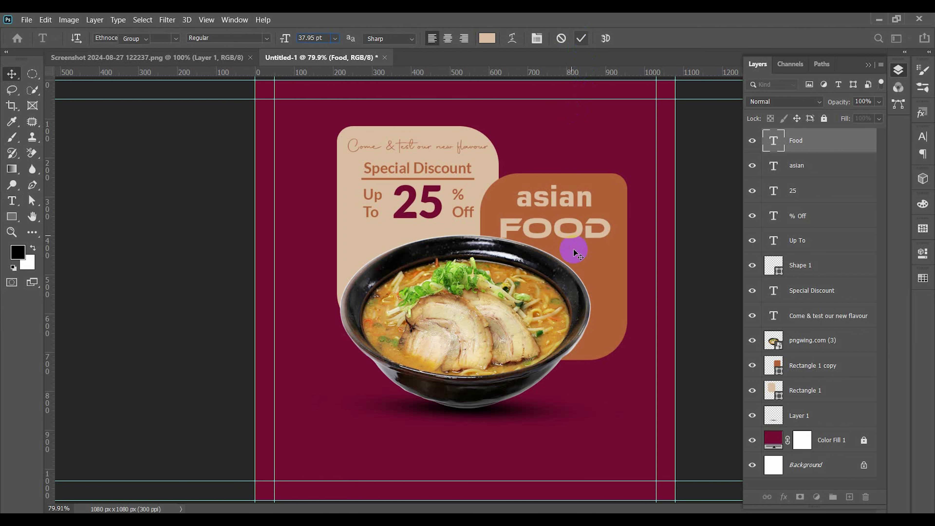
key("v")
left_click_drag(574, 246, 576, 241)
Step: Move the brown rectangle together with its "asian" and "Food" texts up and slightly right, leaving the bowl in place
left_click_drag(543, 153, 592, 213)
key("ctrl+z")
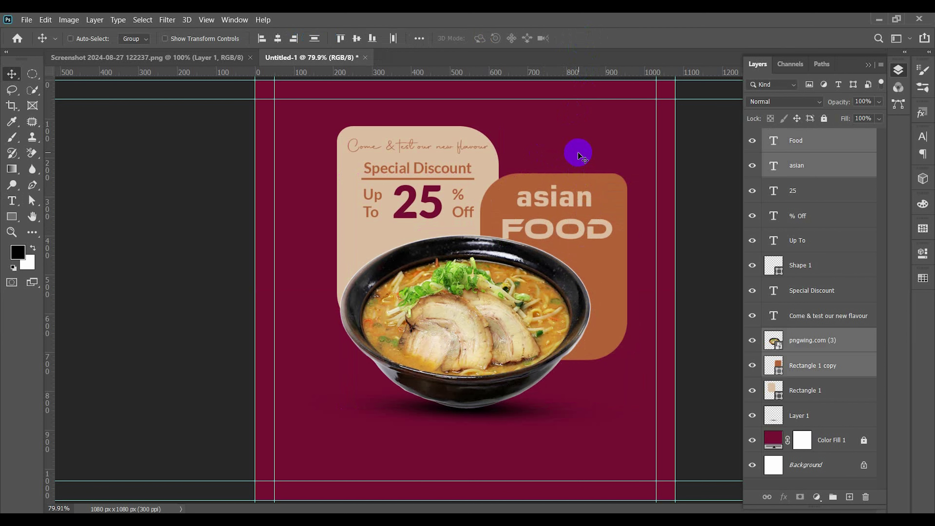
left_click_drag(555, 160, 577, 221)
left_click_drag(568, 204, 568, 184)
key("ctrl+z")
Step: Enlarge "Food" to nearly the brown rectangle's width, and center both title words horizontally with the rectangle
left_click(565, 223)
key("ctrl+t")
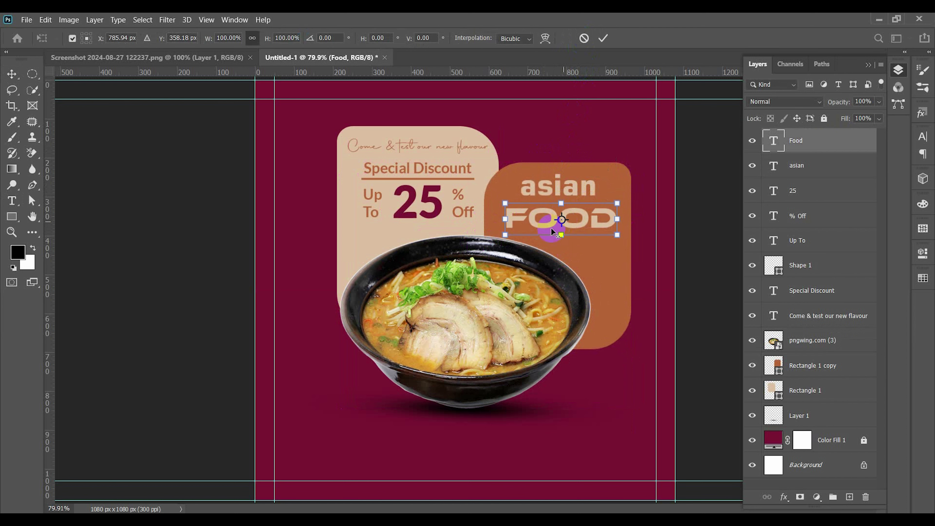
left_click_drag(561, 235, 562, 239)
key("Return")
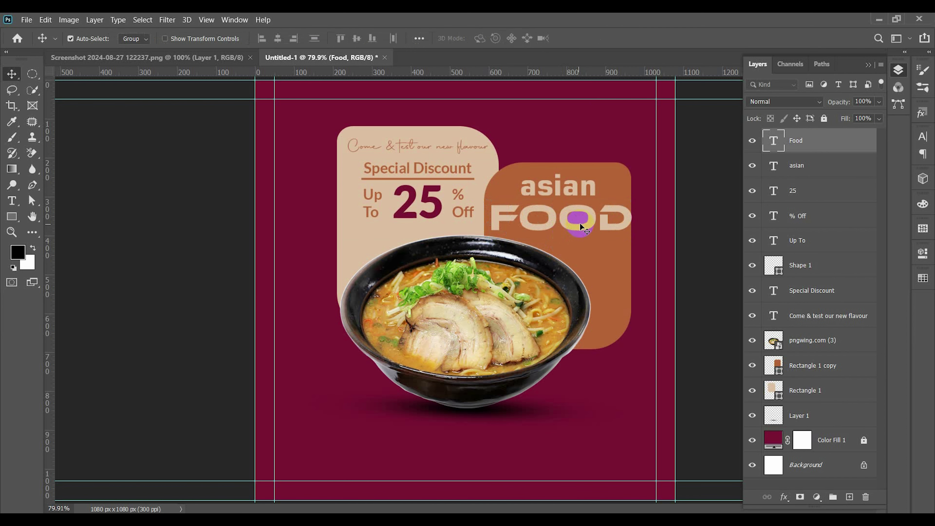
key("ctrl+t")
left_click_drag(632, 201, 627, 203)
key("Return")
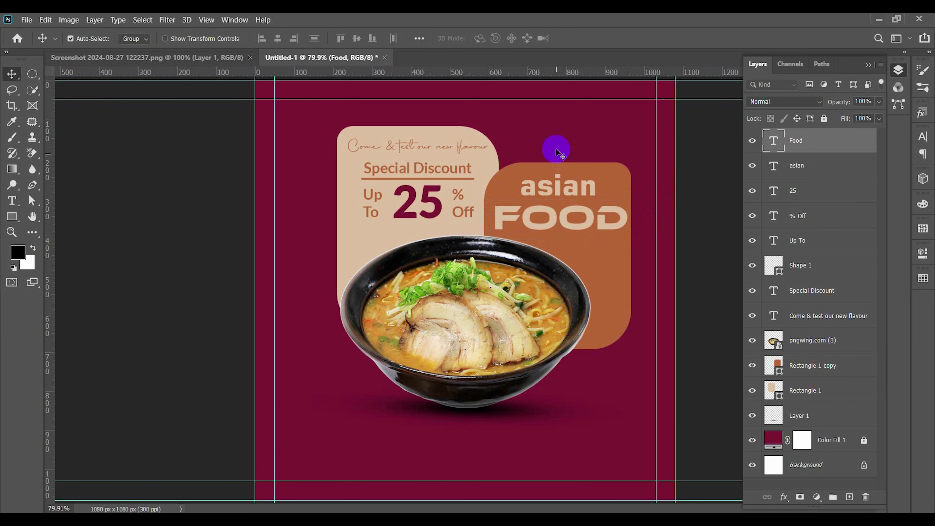
left_click_drag(556, 148, 576, 208)
left_click(278, 38)
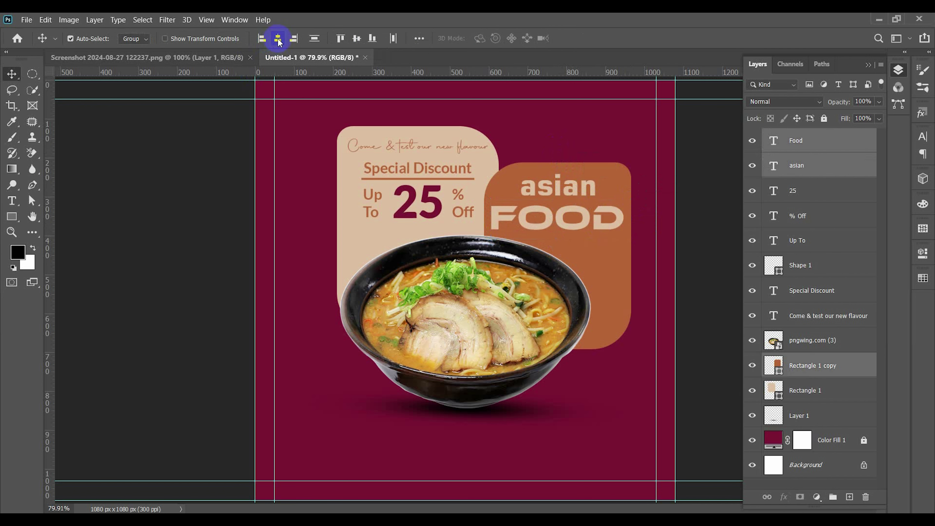
Step: Recolor the "asian" text to the maroon sampled from the background
double_click(547, 184)
left_click(487, 38)
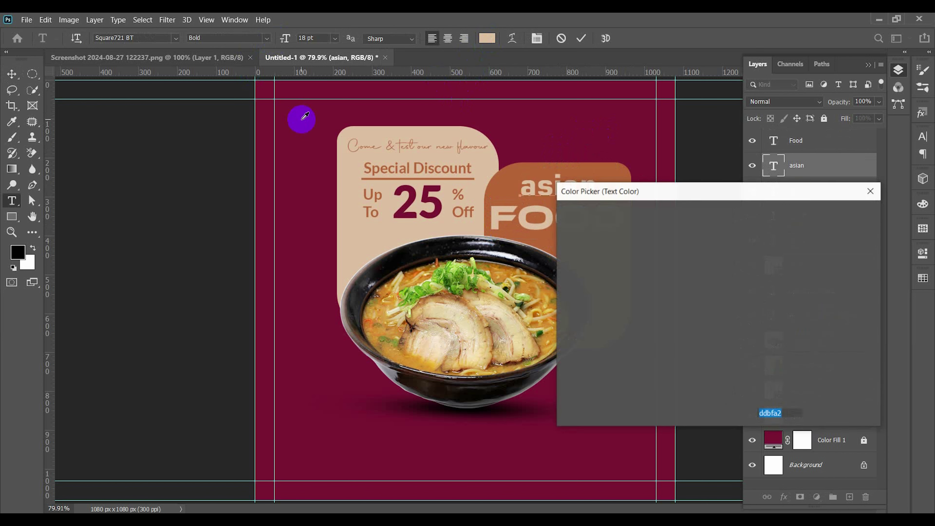
left_click(832, 216)
left_click(581, 39)
key("v")
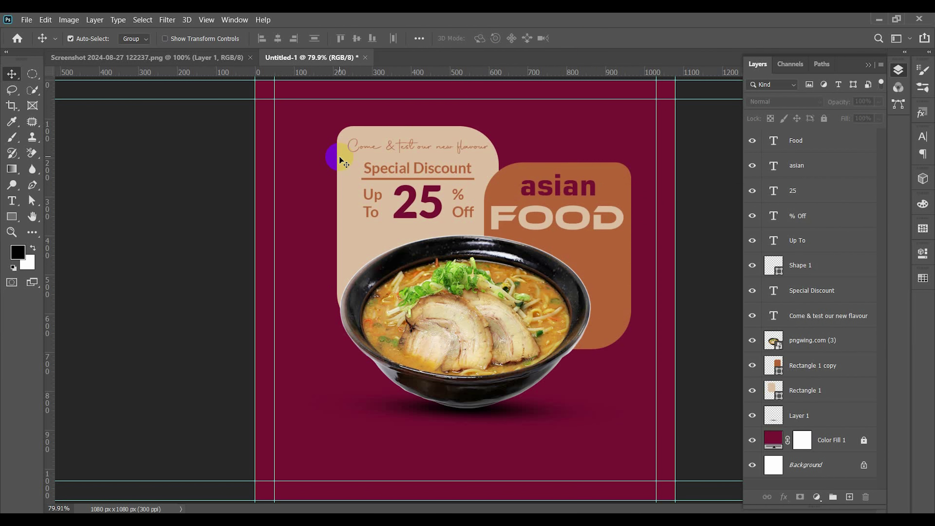
Step: Move the whole composition of bowl, shadow, rectangles and texts down and left toward the canvas center
scroll(339, 157, "down", 1)
left_click_drag(333, 139, 606, 397)
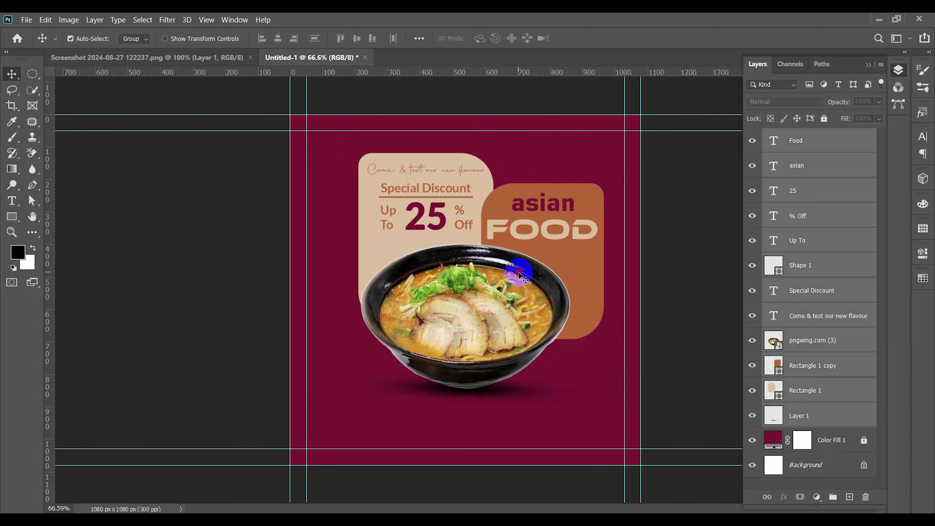
mouse_move(519, 274)
left_mouse_down()
mouse_move(503, 305)
mouse_move(510, 285)
left_mouse_up()
left_click(511, 156)
key("ctrl+0")
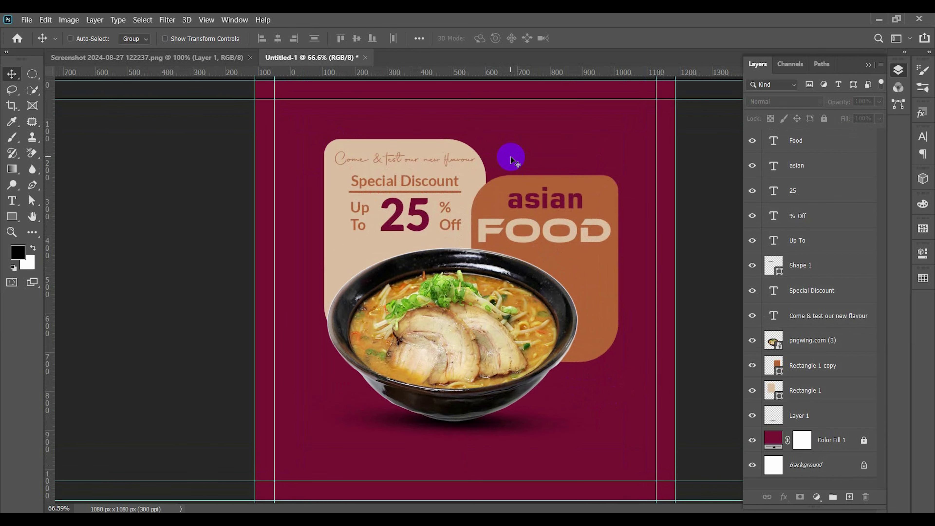
Step: Add the text "Logo Here" near the canvas's top-left margin corner, in the beige of the discount rectangle
left_click(15, 201)
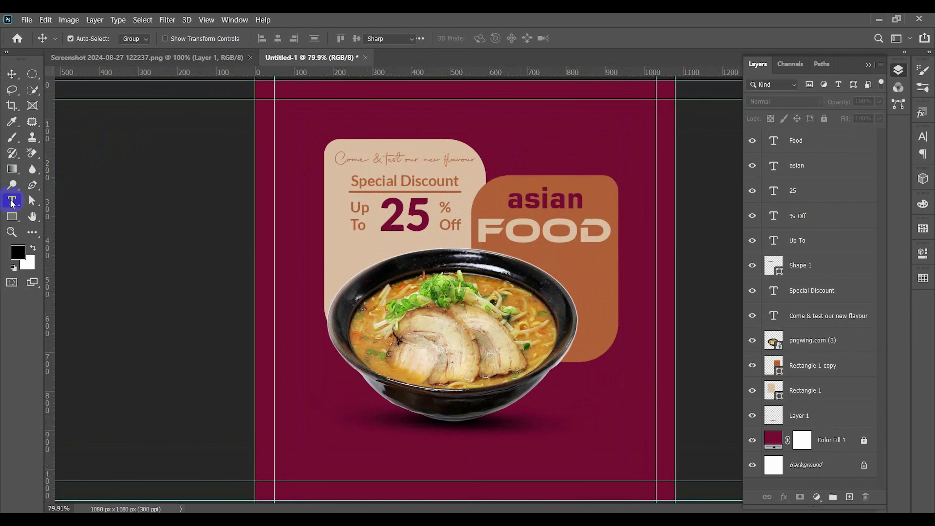
left_click(280, 105)
type("Logo H")
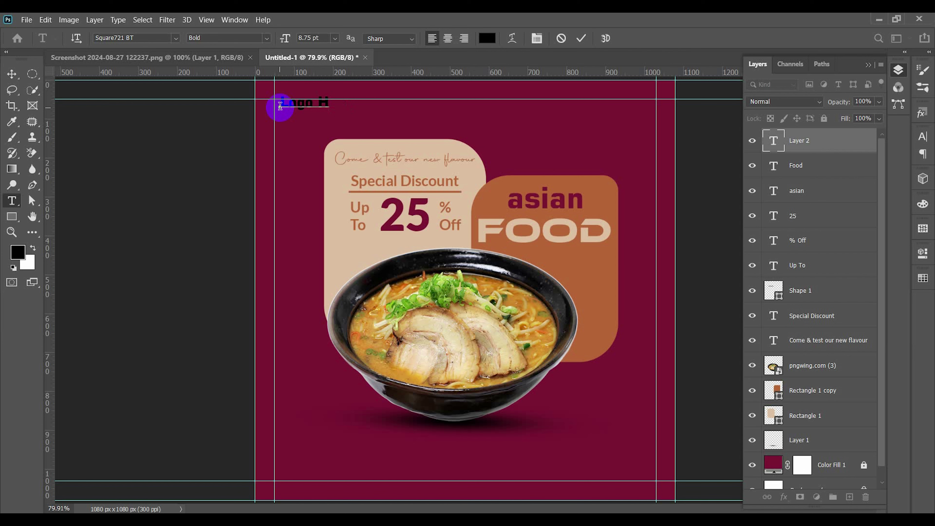
type("ere")
key("ctrl+a")
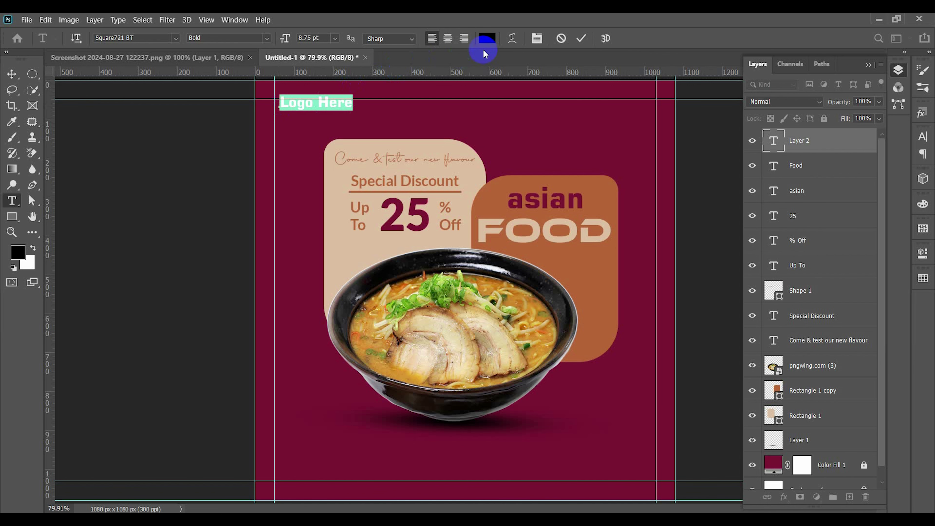
left_click(487, 39)
left_click(418, 144)
left_click(840, 214)
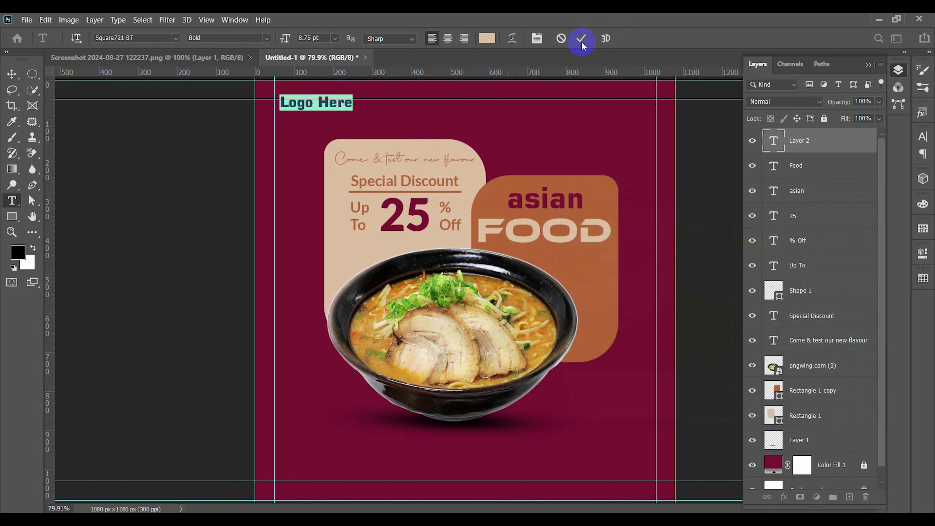
left_click(581, 38)
Step: Align "Logo Here" to the top-left margin guides, and duplicate it near the bottom-left margin as a two-line placeholder address
left_click(12, 74)
left_click_drag(315, 109, 320, 461)
left_click(329, 114)
double_click(320, 461)
type("123 Main Street")
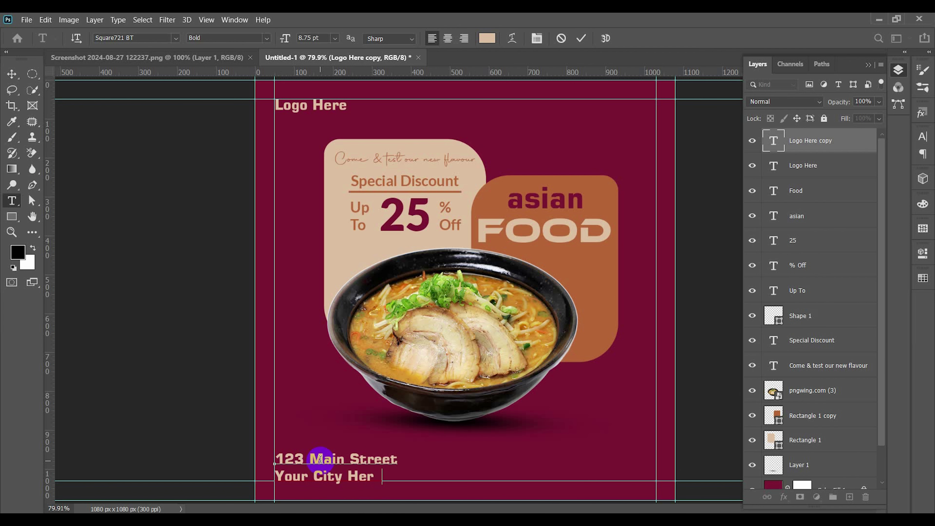
type("e")
Step: Set the font of both address lines to Lato Regular
key("ctrl+a")
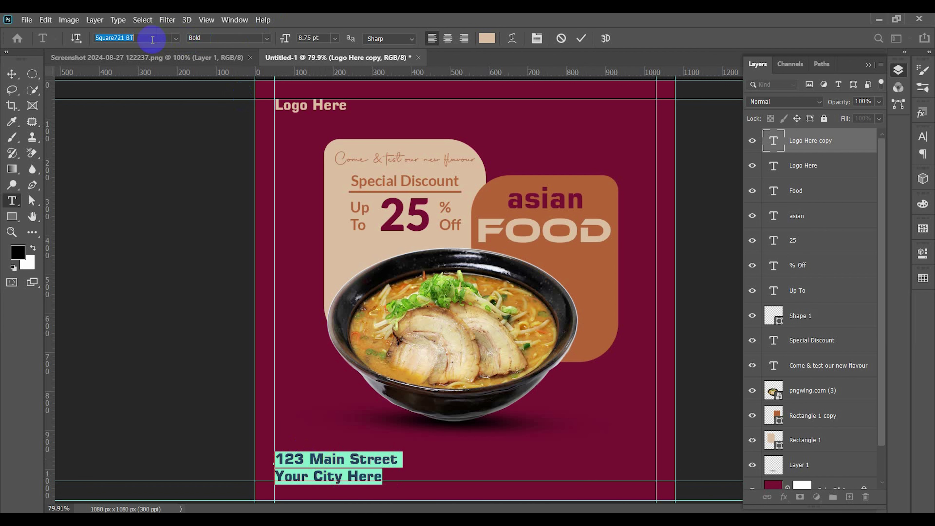
type("lato")
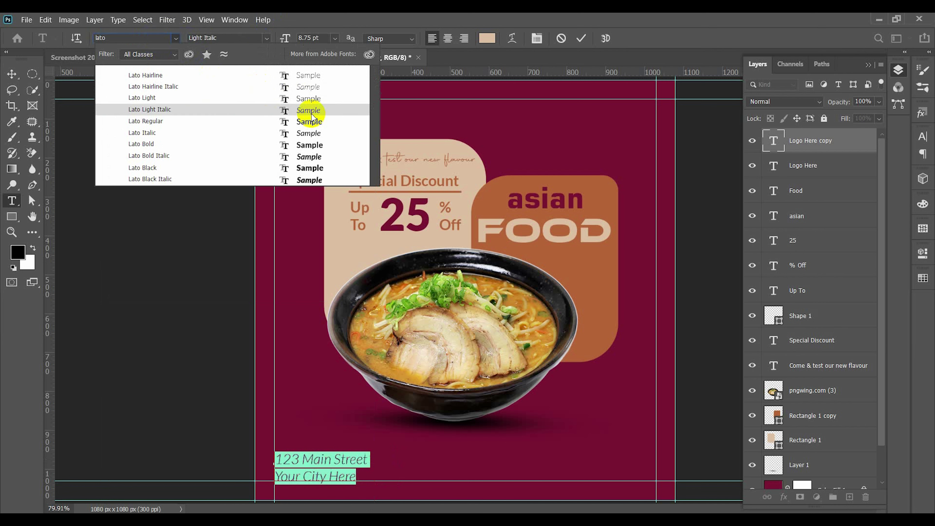
left_click(311, 116)
left_click(266, 38)
left_click(251, 90)
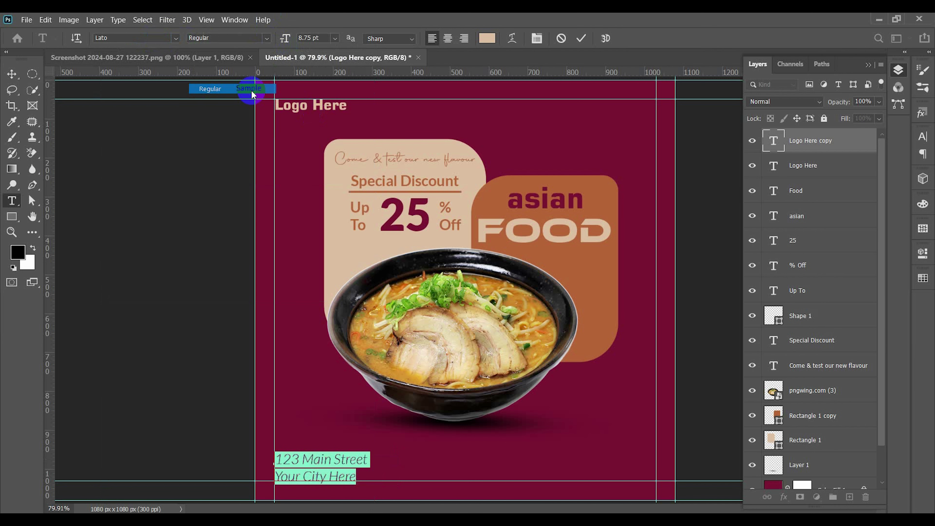
Step: Set the two address lines to 8 pt, center their text, and realign the block to the left margin guide
scroll(321, 38, "down", 1)
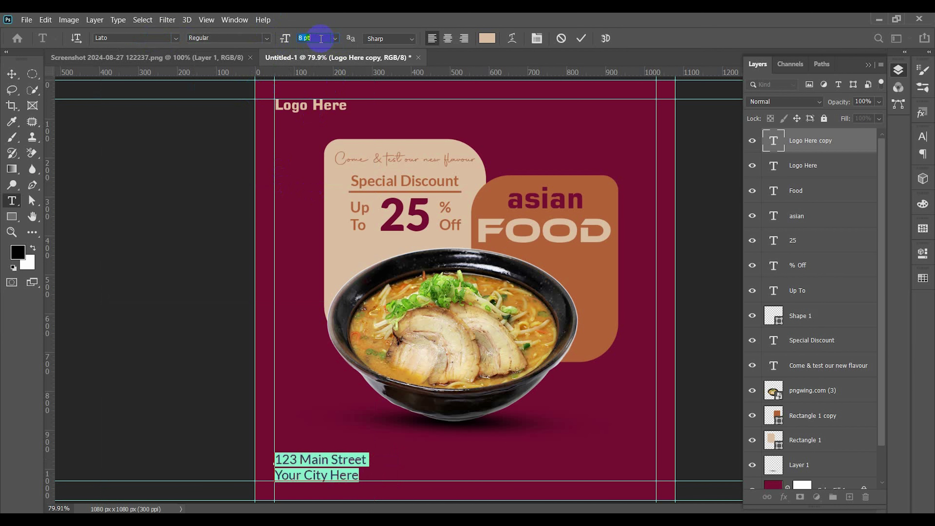
left_click(449, 38)
left_click(580, 40)
key("v")
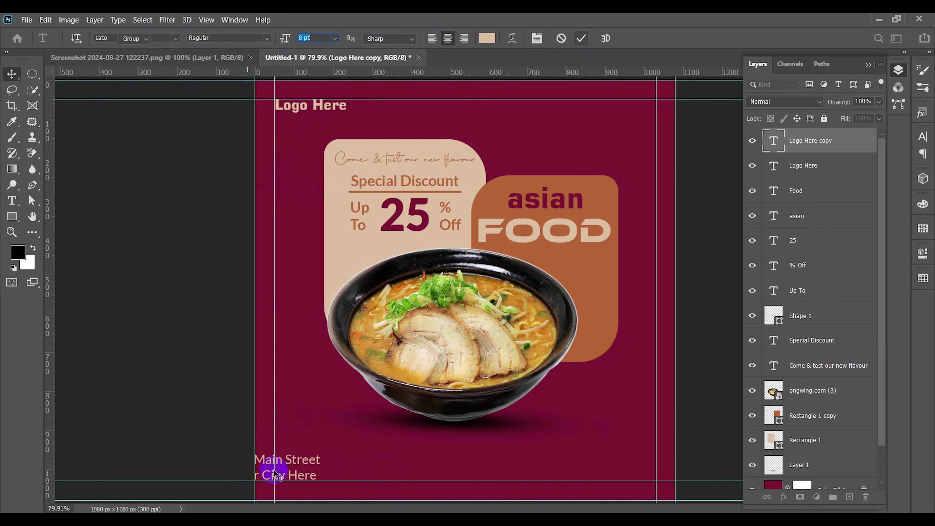
left_click_drag(291, 459, 335, 461)
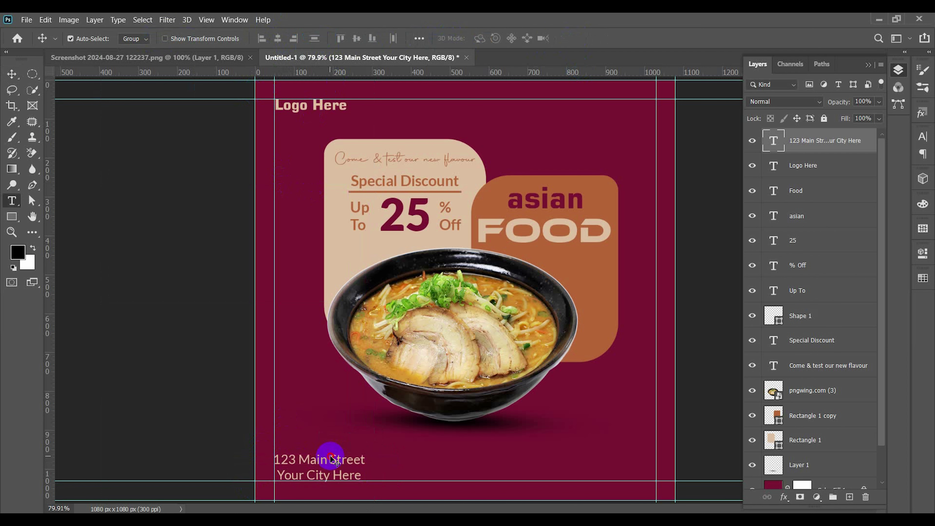
Step: Set the two-line address text to Lato Bold at 7 pt
double_click(330, 457)
left_click(267, 39)
left_click(253, 108)
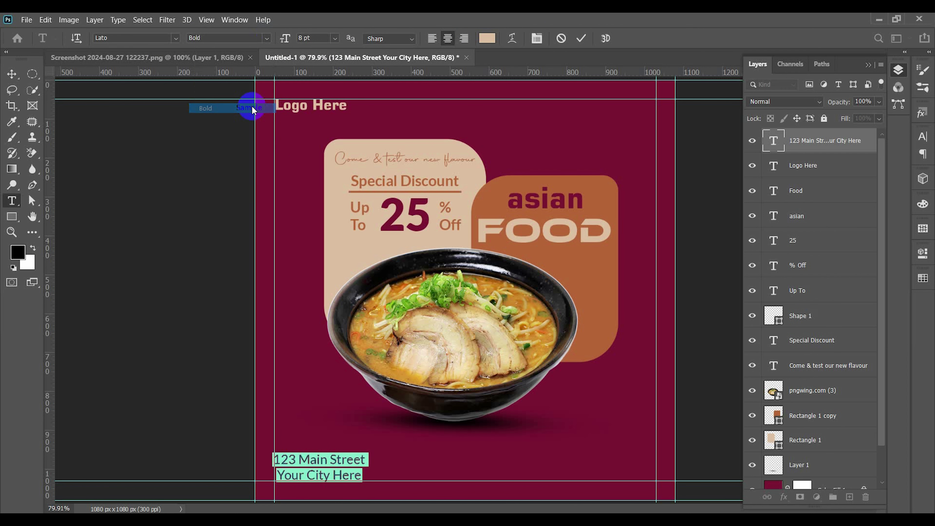
left_click(11, 74)
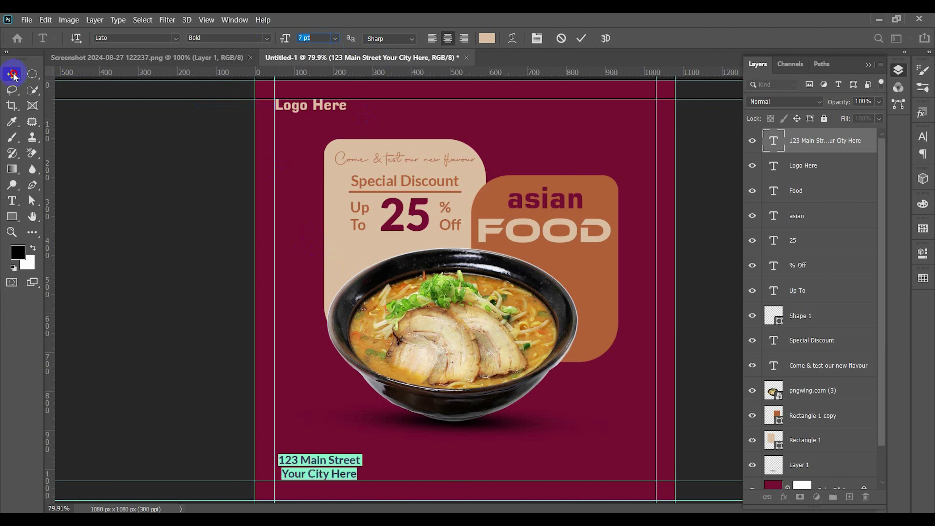
Step: Duplicate the address at the bottom-right margin guide, replacing its text with "Delivery Call" above a placeholder phone number
left_click_drag(318, 472, 619, 462)
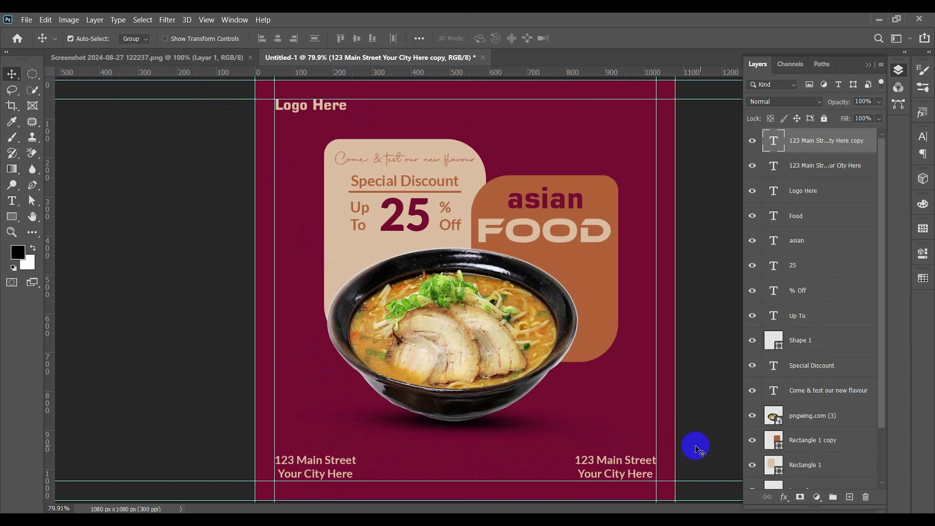
double_click(618, 461)
type("Bal")
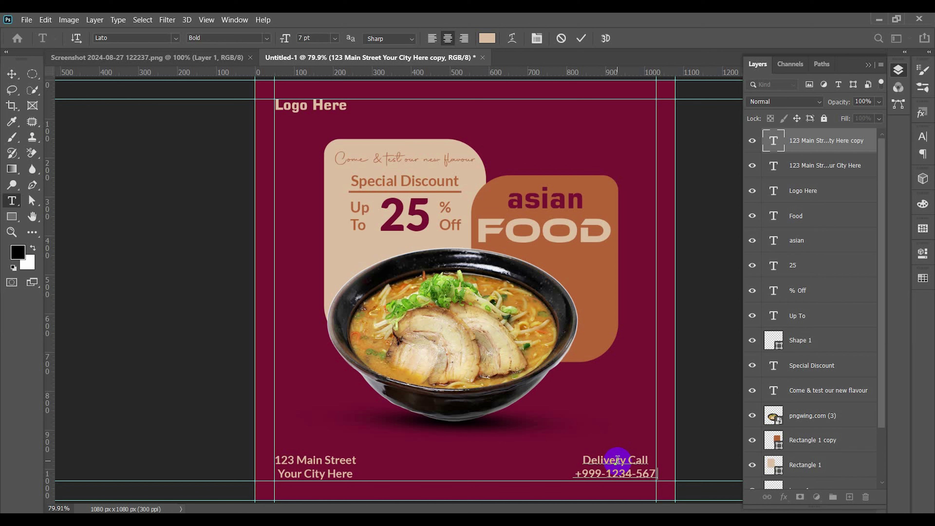
left_click(15, 80)
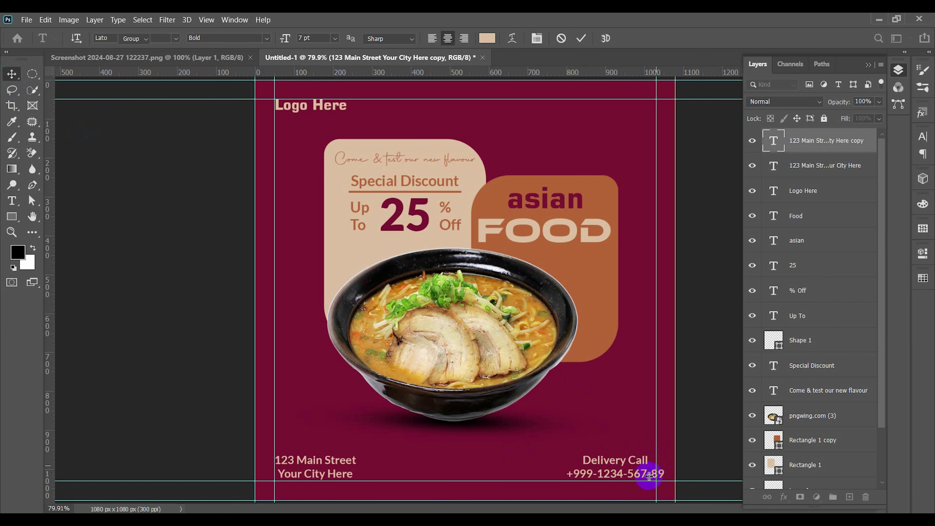
left_click_drag(635, 478, 630, 478)
left_click(699, 456)
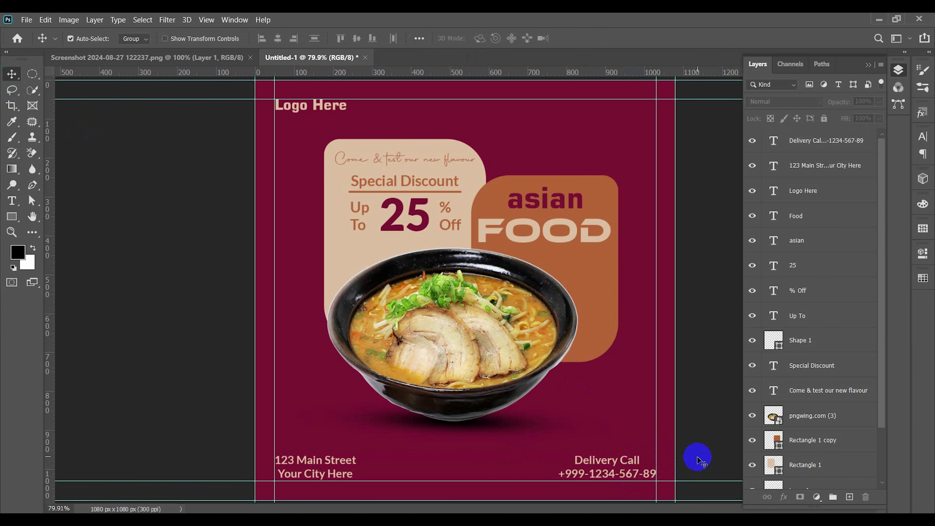
Step: Duplicate the address between the two bottom texts and center the copy horizontally on the canvas
left_click(330, 465)
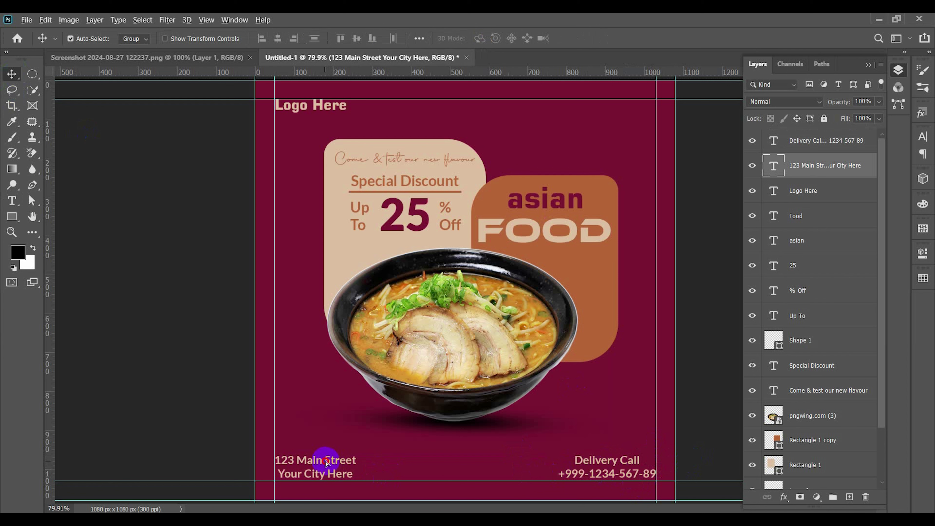
left_click_drag(324, 460, 487, 464)
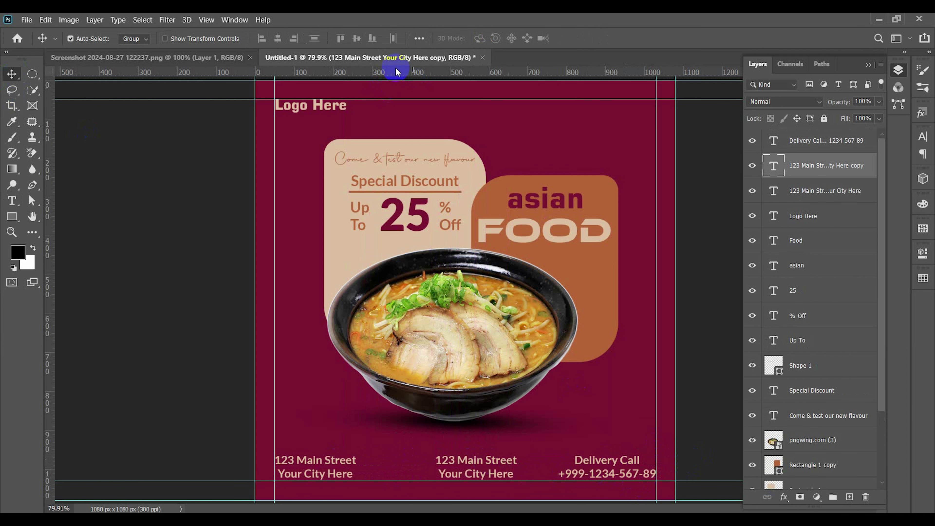
left_click(419, 38)
left_click(455, 148)
left_click(456, 162)
left_click(391, 72)
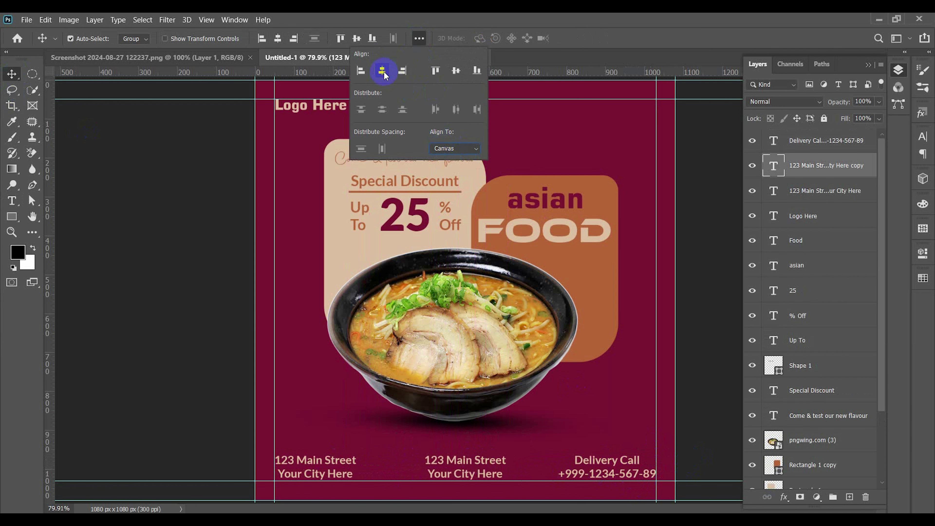
left_click(701, 296)
Step: Replace the centered address copy's text with the single word "Open"
double_click(478, 462)
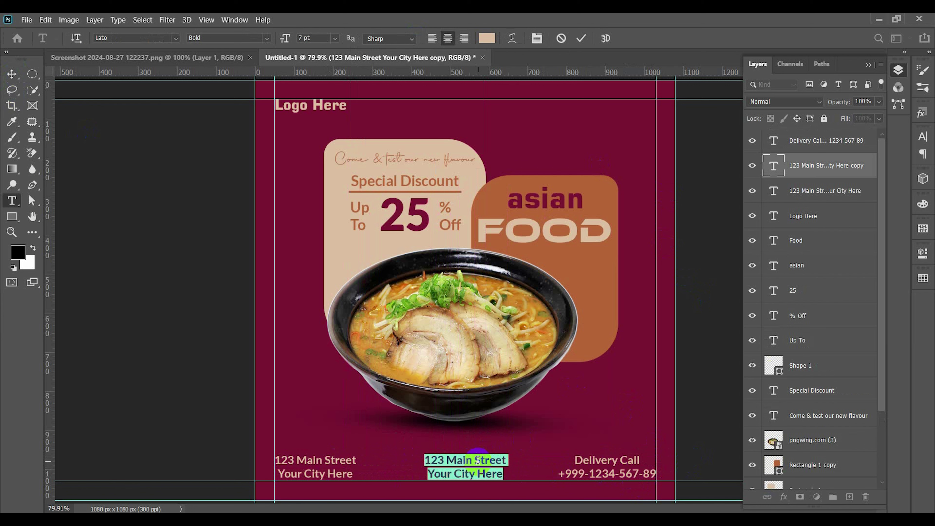
type("Opr")
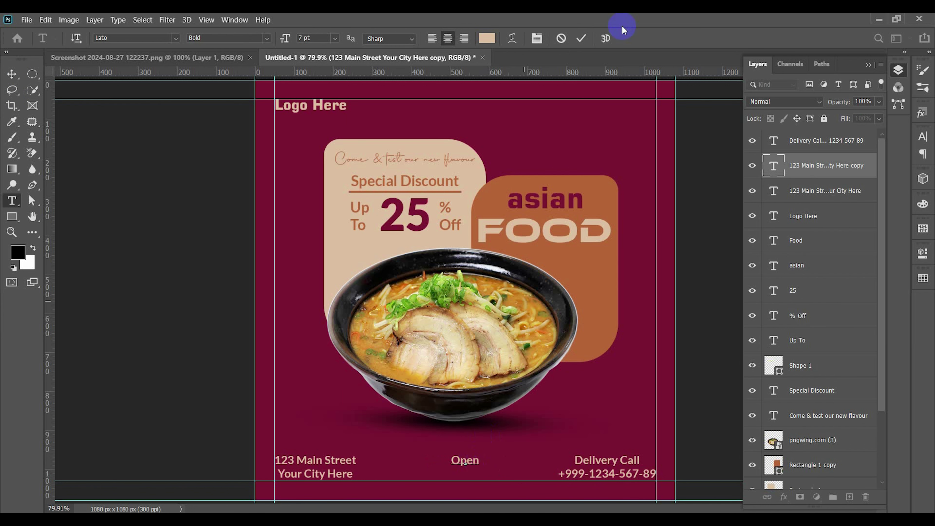
key("ctrl+Return")
Step: Draw a black rectangle about 287 x 33 px beneath "Open" and round its corners to 16.5 px
left_click(12, 216)
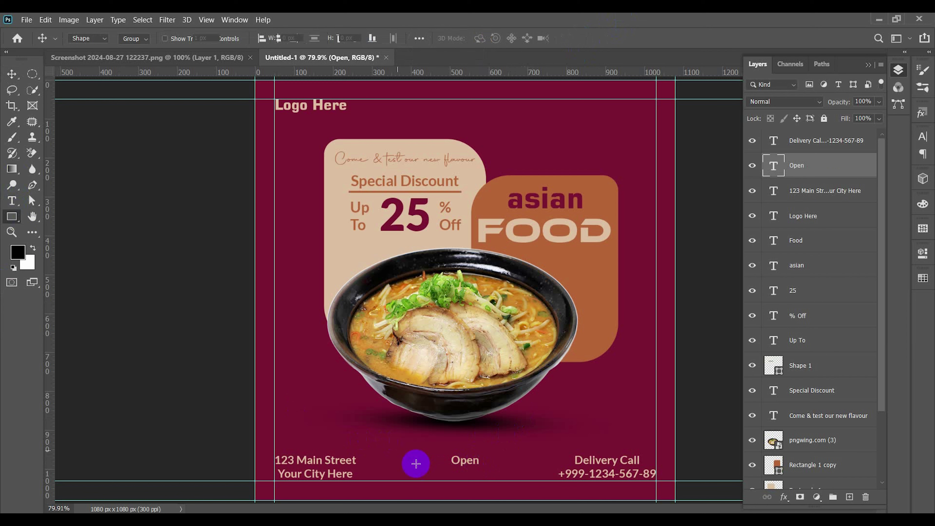
left_click_drag(413, 468, 525, 480)
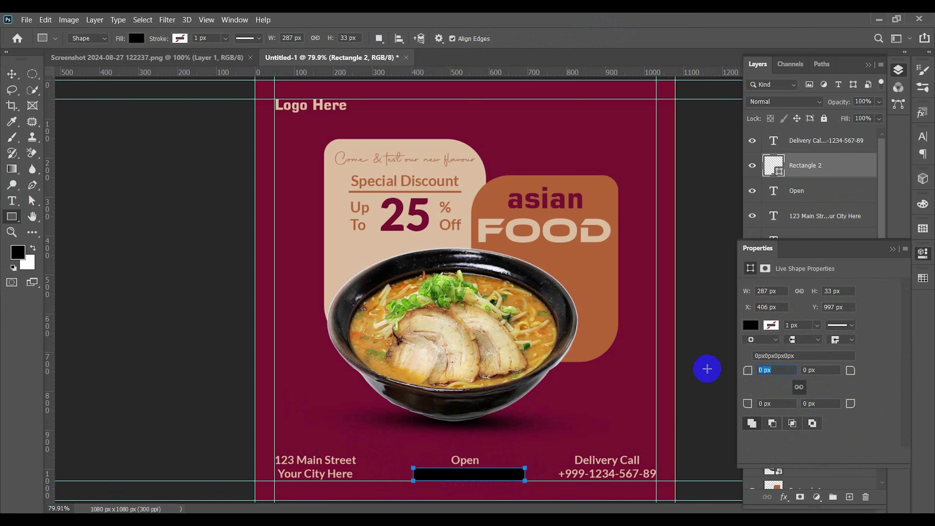
left_click(6, 68)
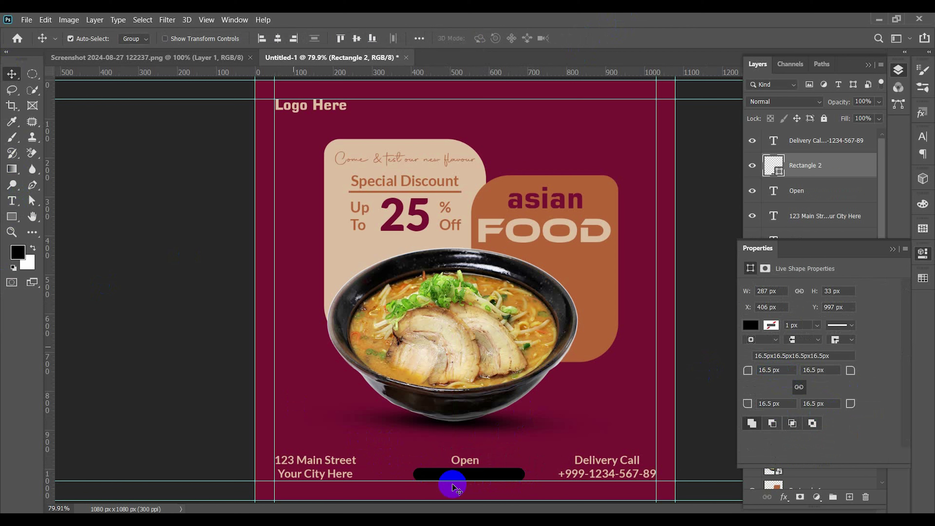
Step: Stretch the black rounded rectangle upward so that it covers the "Open" text area
key("ctrl+t")
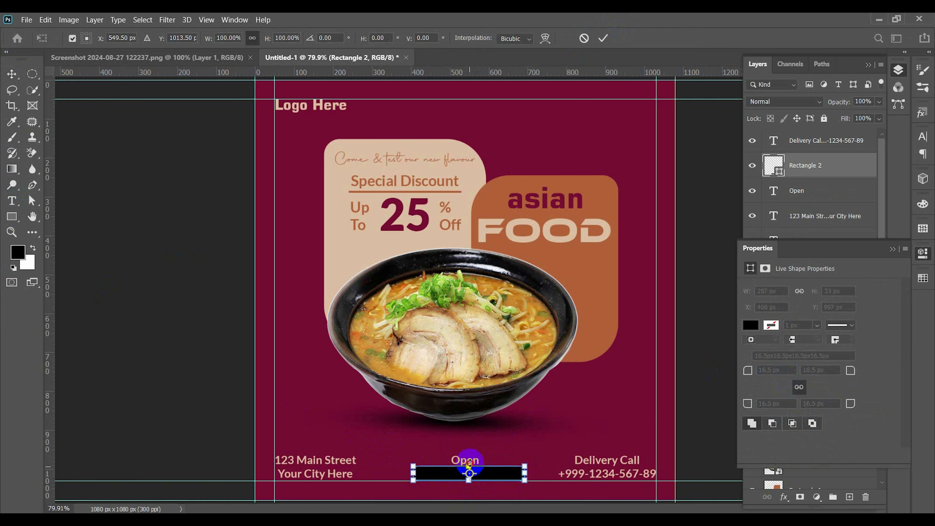
left_click_drag(469, 466, 469, 456)
key("Return")
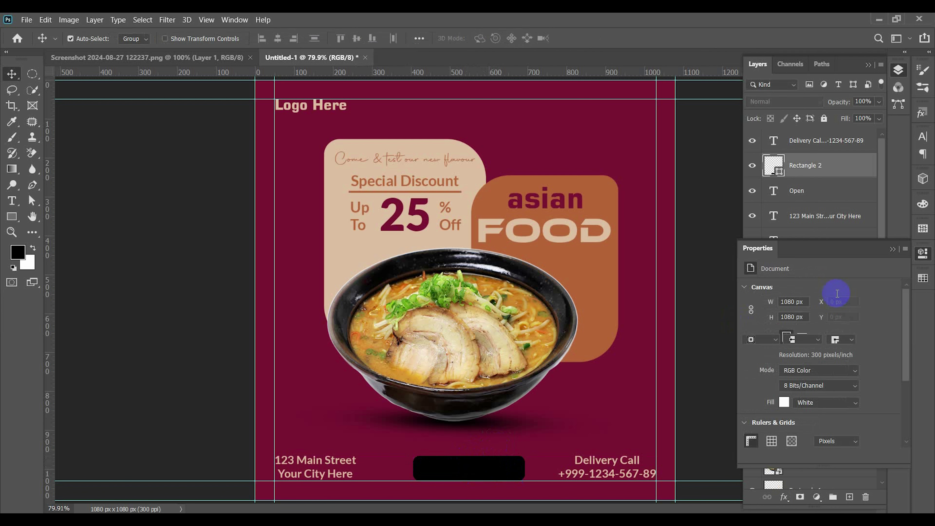
Step: Bring the "Open" text layer above the black rectangle and position the word inside the shape
left_click(893, 249)
left_click_drag(803, 191, 824, 151)
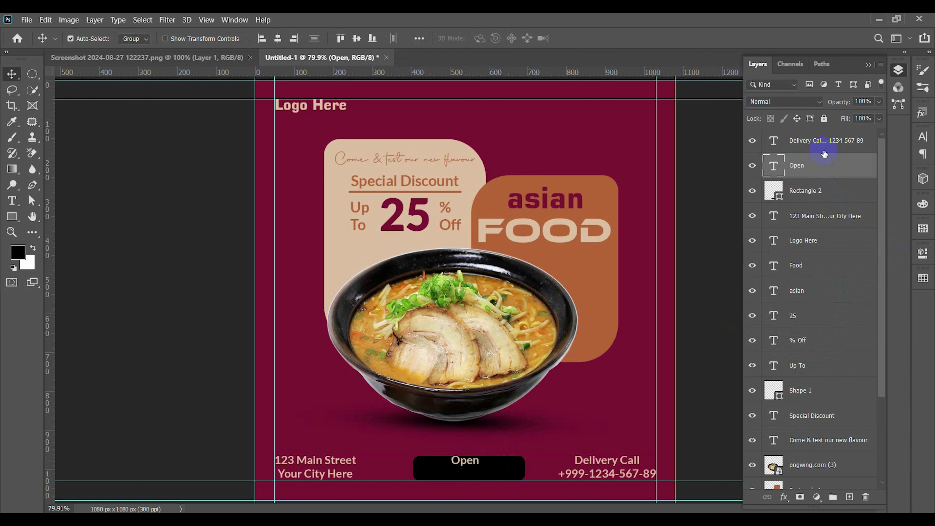
left_click_drag(485, 463, 472, 467)
Step: Recolor the black rounded rectangle with the beige sampled from the discount rectangle
left_click(501, 465)
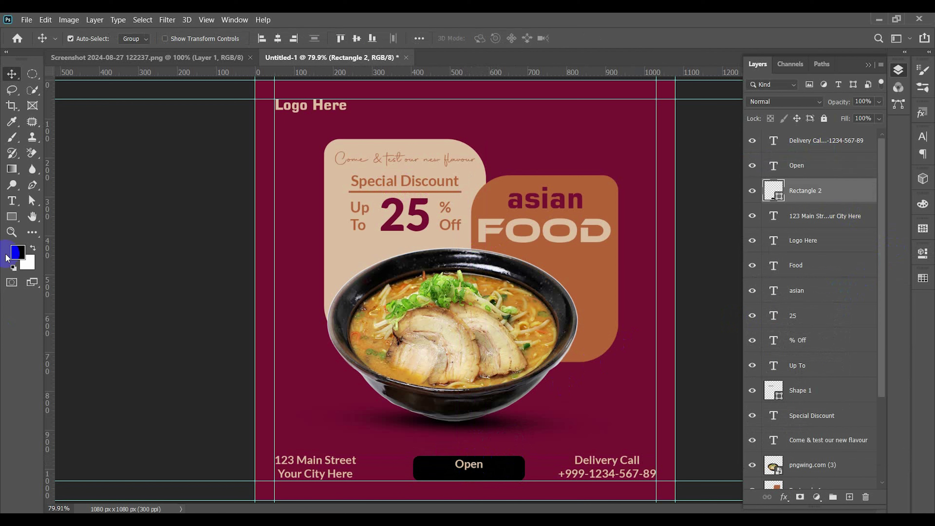
double_click(779, 199)
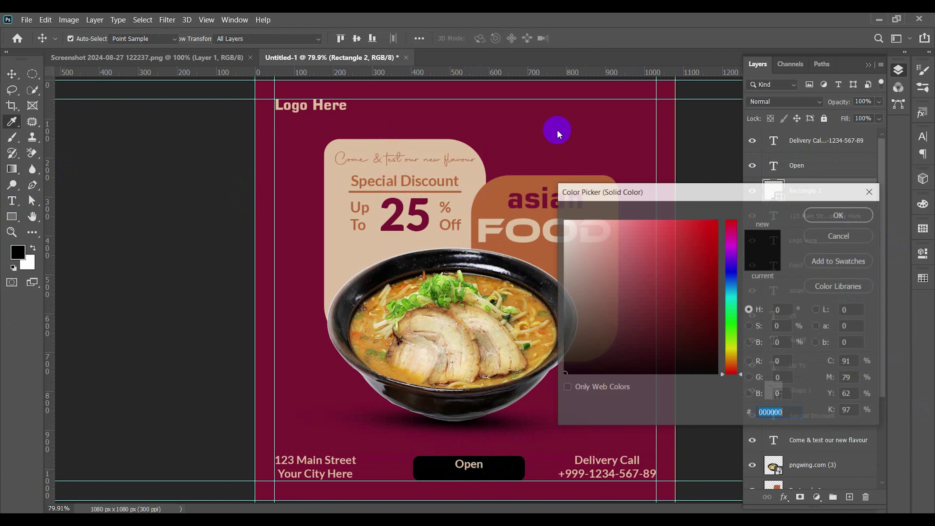
left_click(346, 83)
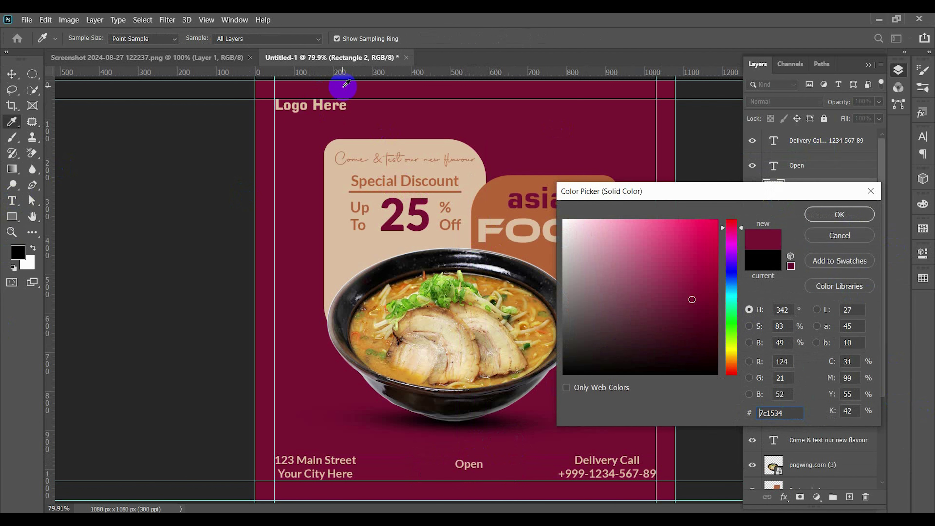
left_click(436, 142)
left_click(853, 213)
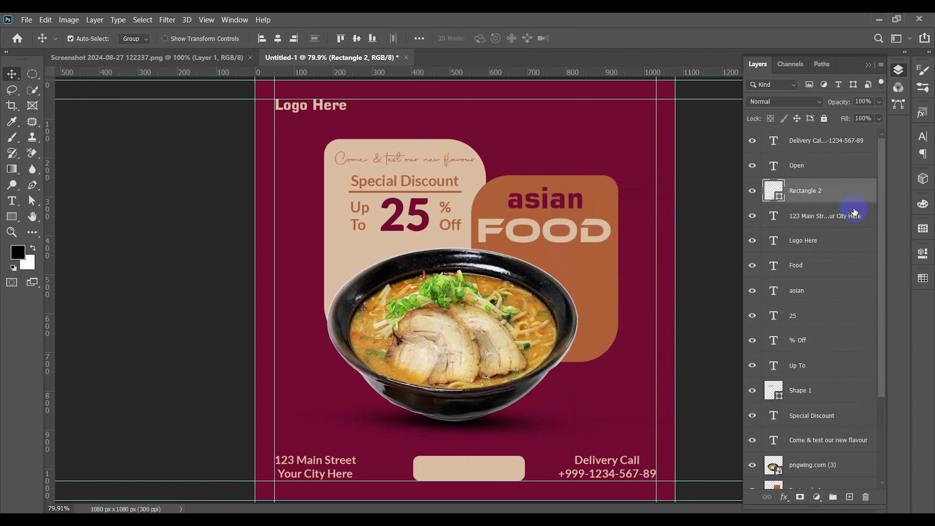
Step: Color the "Open" text with the maroon 7c1534 sampled from the background
left_click(817, 169)
left_click(17, 206)
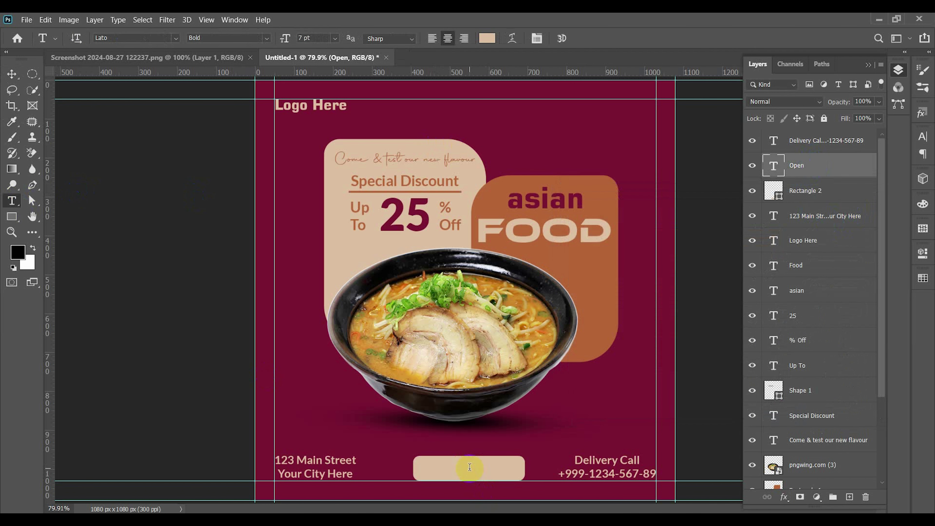
left_click(487, 38)
left_click(535, 133)
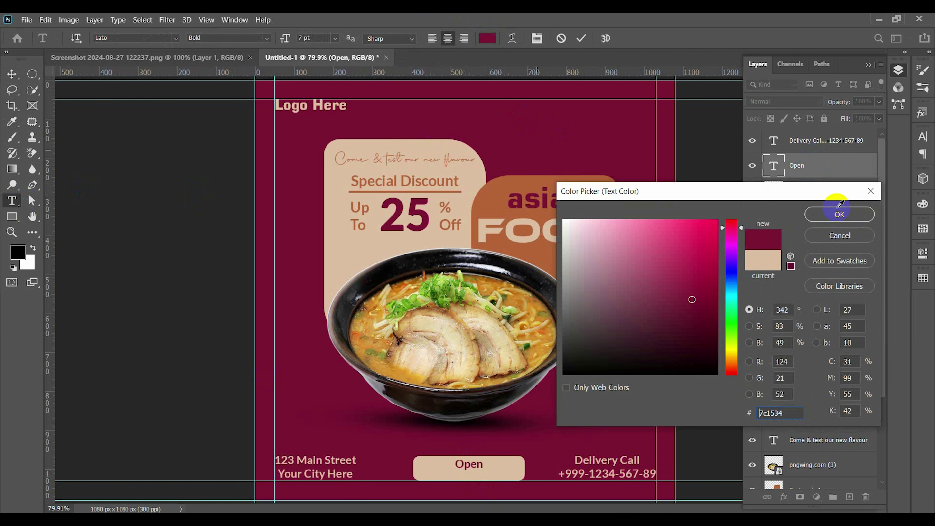
left_click(839, 217)
left_click(260, 347)
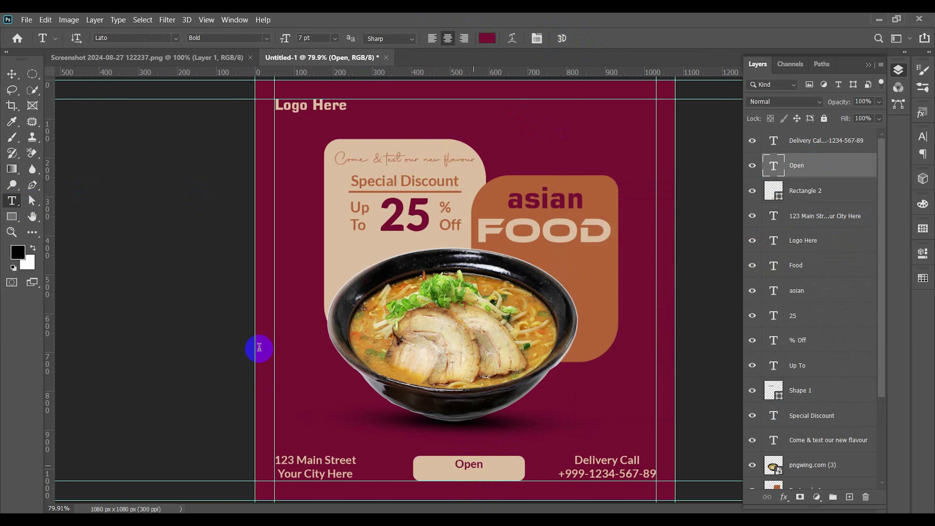
Step: Move the bowl, rounded rectangles and their texts together slightly up and to the left
left_click(12, 75)
left_click_drag(298, 137, 622, 429)
left_click_drag(493, 343, 487, 340)
key("ctrl+t")
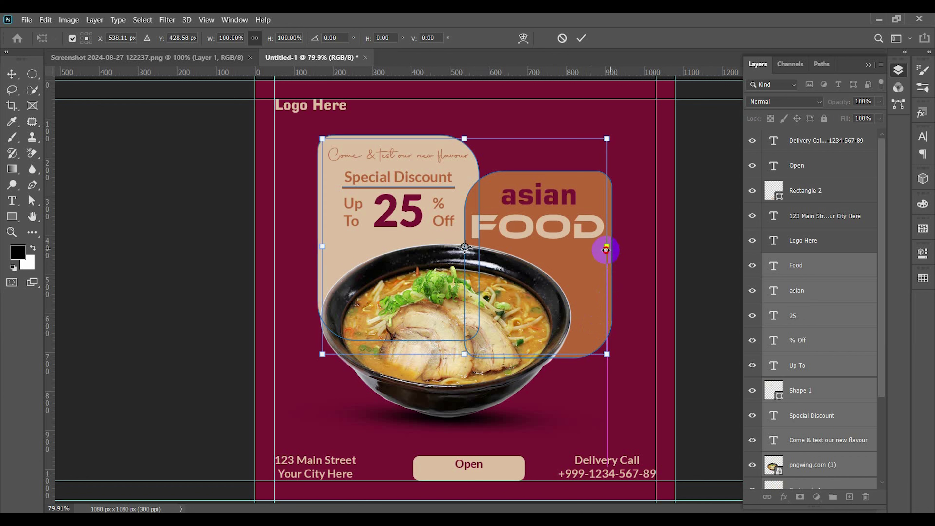
left_click(566, 40)
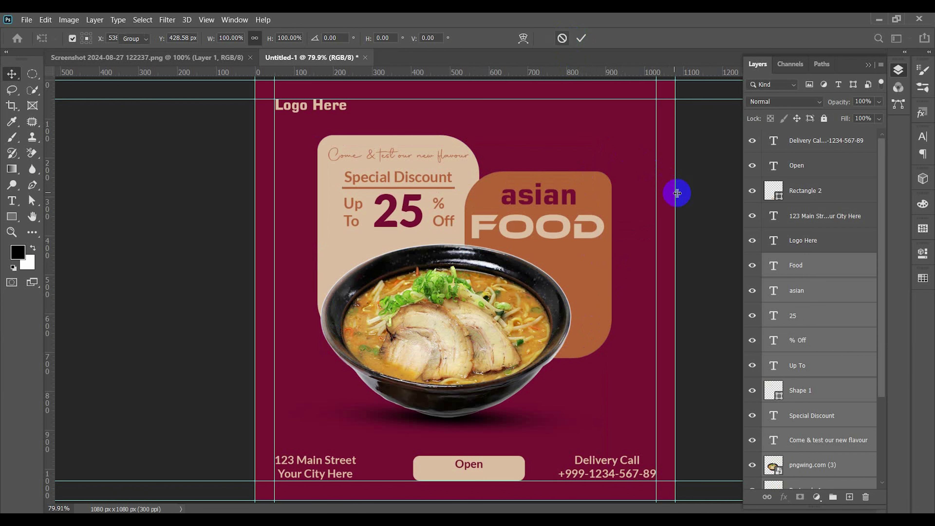
left_click(680, 193)
Step: Scale the whole composition of bowl, shadow, rectangles and texts to about 90.44% and place it near the canvas center
scroll(479, 258, "down", 1)
left_click_drag(305, 148, 657, 433)
mouse_move(408, 332)
left_mouse_down()
mouse_move(446, 309)
mouse_move(416, 325)
left_mouse_up()
key("ctrl+t")
left_click_drag(609, 281, 594, 284)
key("Return")
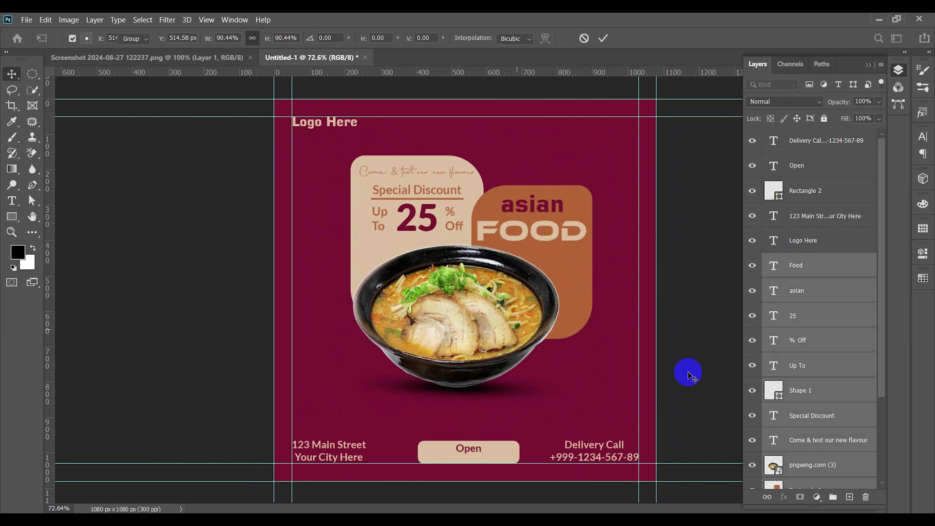
left_click(710, 366)
Step: Move "Open" up and extend the beige rectangle behind it upward to make room for a second line
left_click_drag(498, 450, 471, 437)
key("ctrl+t")
key("Return")
Step: Set the "Open" text to Lato Black at 8 pt
double_click(470, 437)
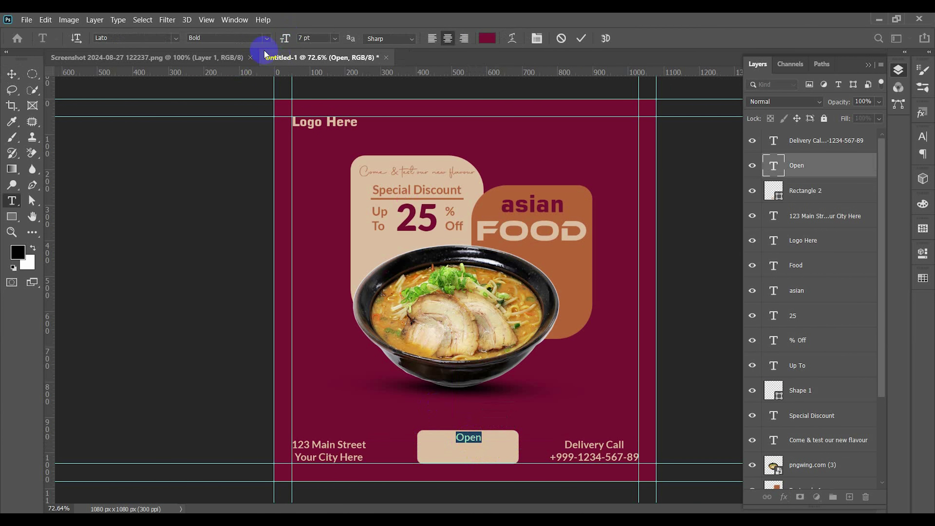
left_click(266, 39)
left_click(316, 38)
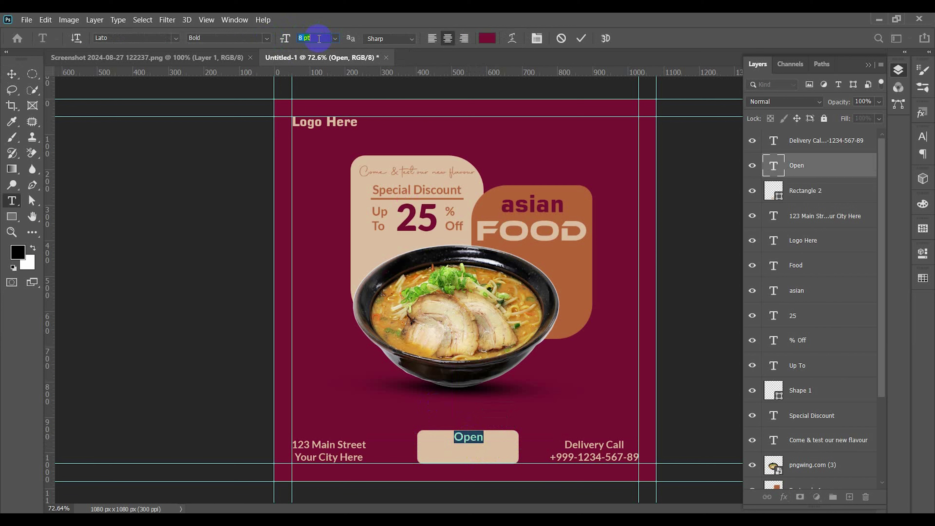
left_click(267, 38)
left_click(207, 126)
left_click(581, 38)
Step: Duplicate "Open" directly below itself and change the copy's text to "Mon- Fri 9pm-10am"
key("v")
left_click_drag(478, 441, 470, 452)
double_click(470, 448)
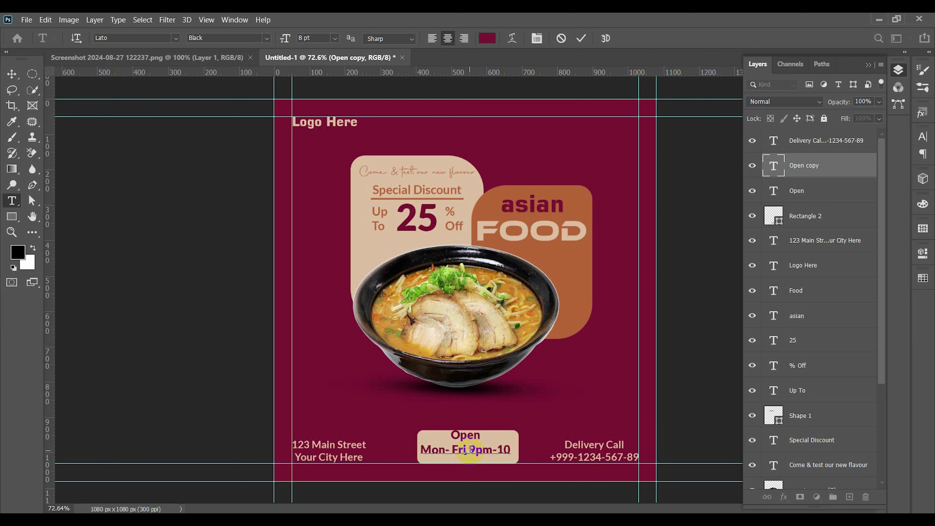
left_click(11, 77)
Step: Widen the beige rectangle on both sides around the opening hours and reposition the two text lines inside it
left_click(497, 437)
key("ctrl+t")
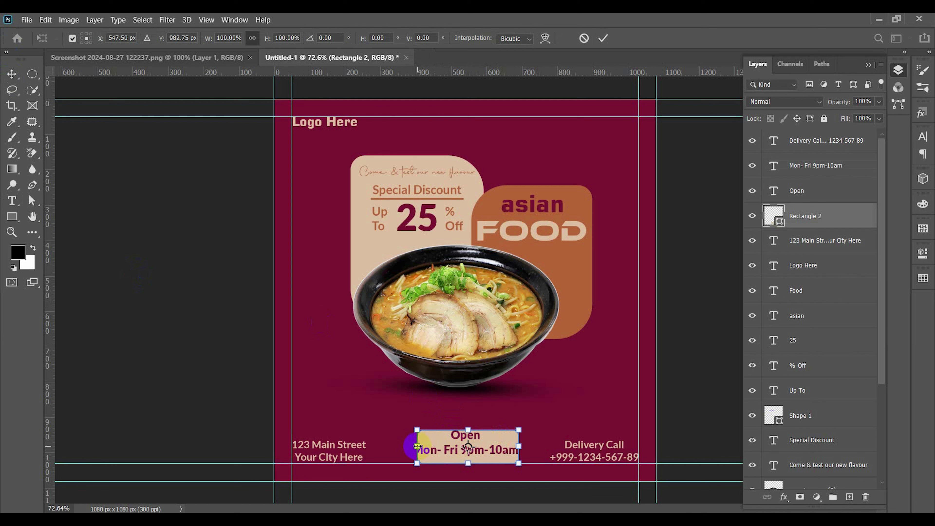
left_click_drag(417, 447, 397, 446)
left_click_drag(518, 446, 470, 439)
key("Return")
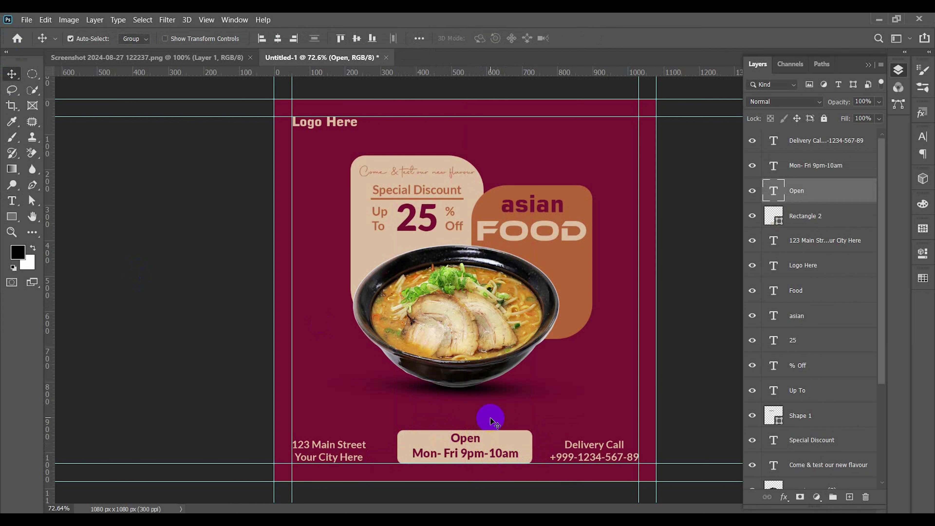
Step: Round all four corners of the beige rectangle behind the opening hours to 47.25 px, giving it a pill shape
left_click(495, 436)
left_click(517, 416)
key("ctrl+plus")
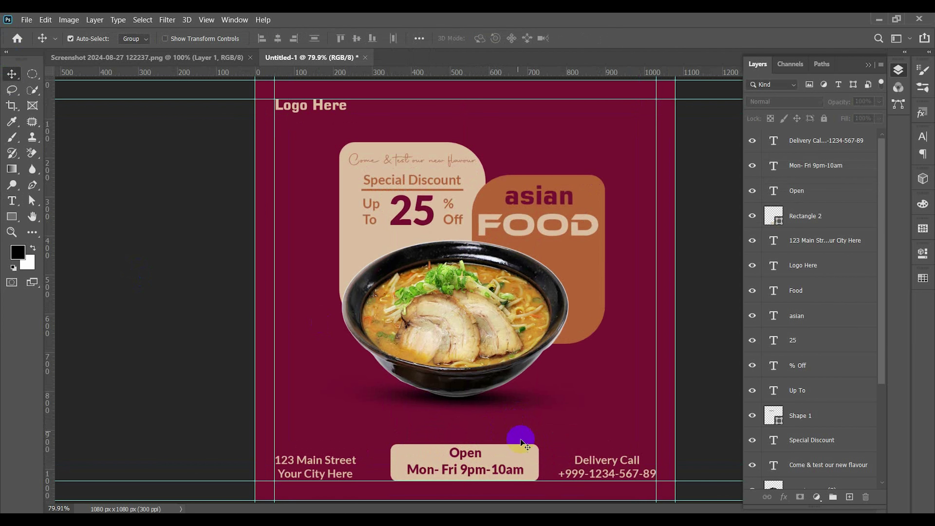
left_click(532, 462)
left_click(924, 258)
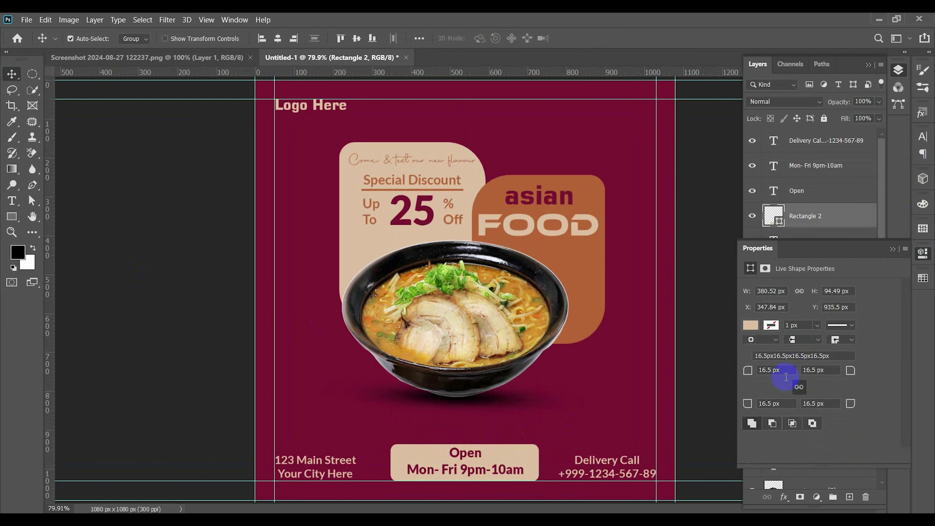
type("63")
key("Return")
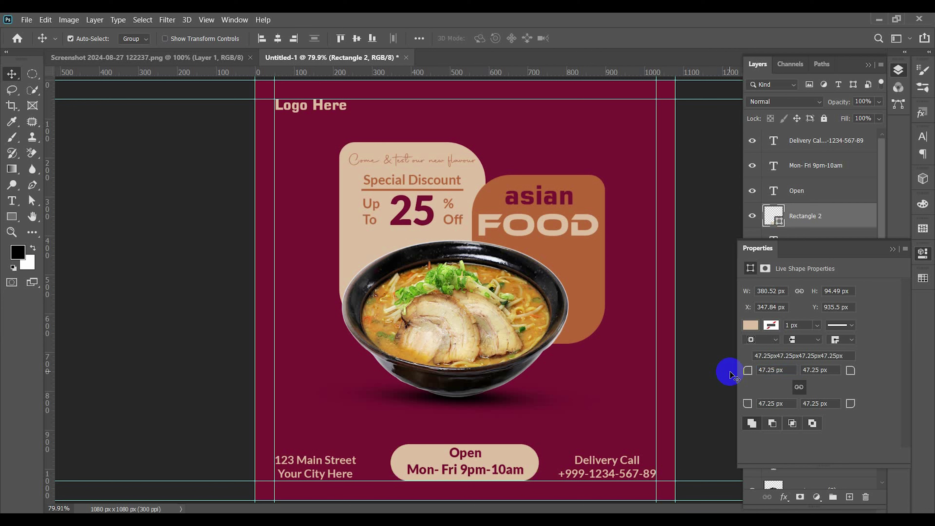
left_click(893, 249)
left_click(712, 272)
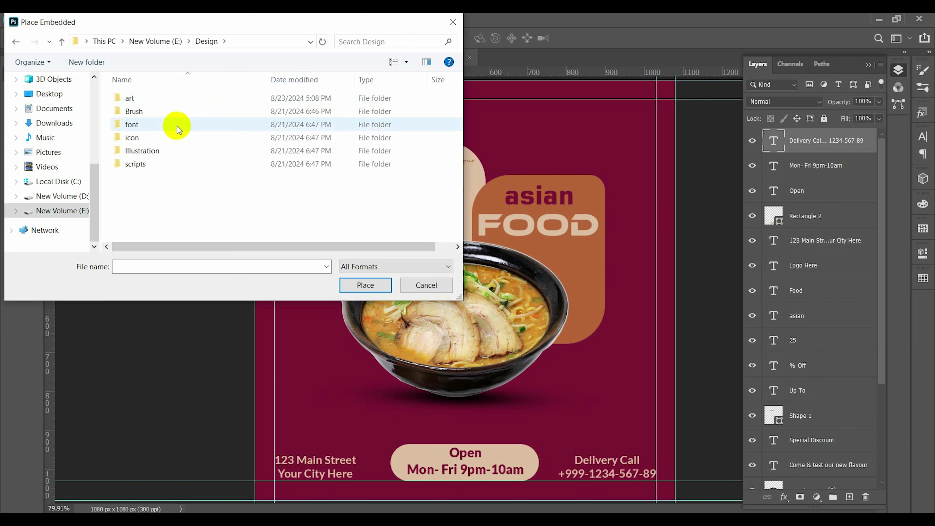
Step: Place the facebook icon from the Design icon folder as an embedded object, scaled down above the "asian FOOD" title
double_click(147, 138)
left_click(142, 129)
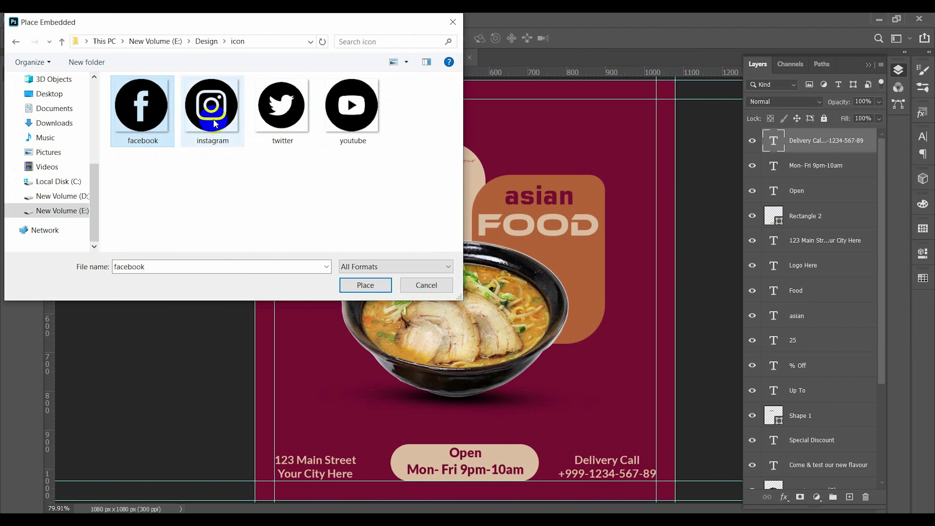
left_click(213, 118)
left_click(142, 107)
left_click(366, 285)
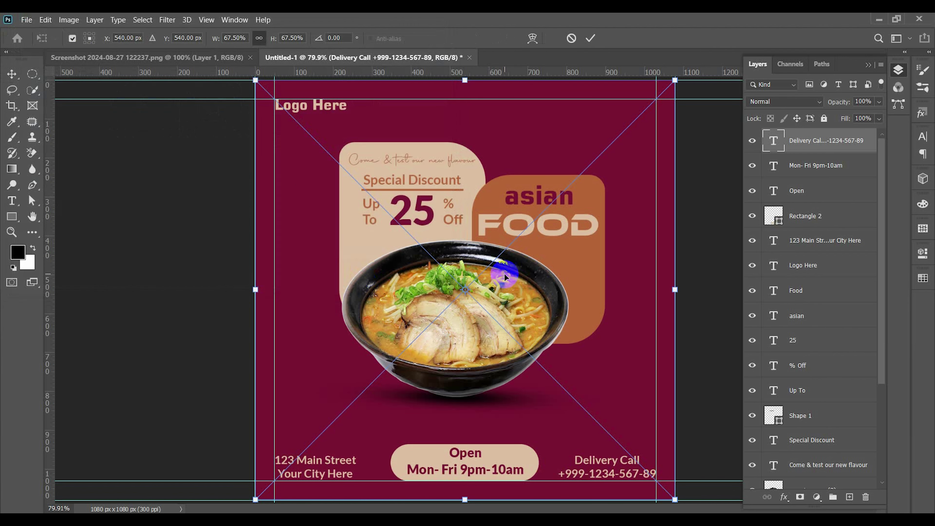
left_click_drag(679, 290, 547, 151)
key("Return")
Step: Place the instagram icon as an embedded object and scale it down onto the facebook icon's position
left_click(28, 21)
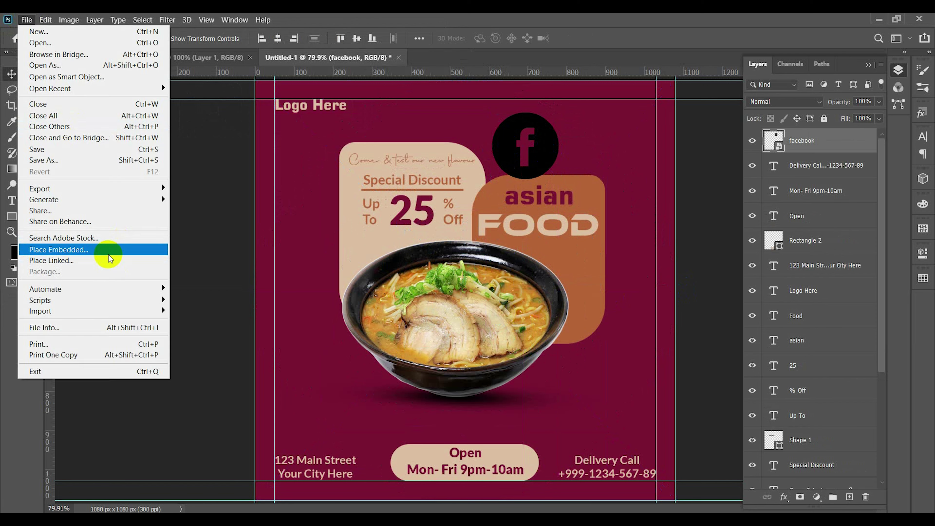
left_click(109, 252)
left_click(212, 109)
left_click(364, 285)
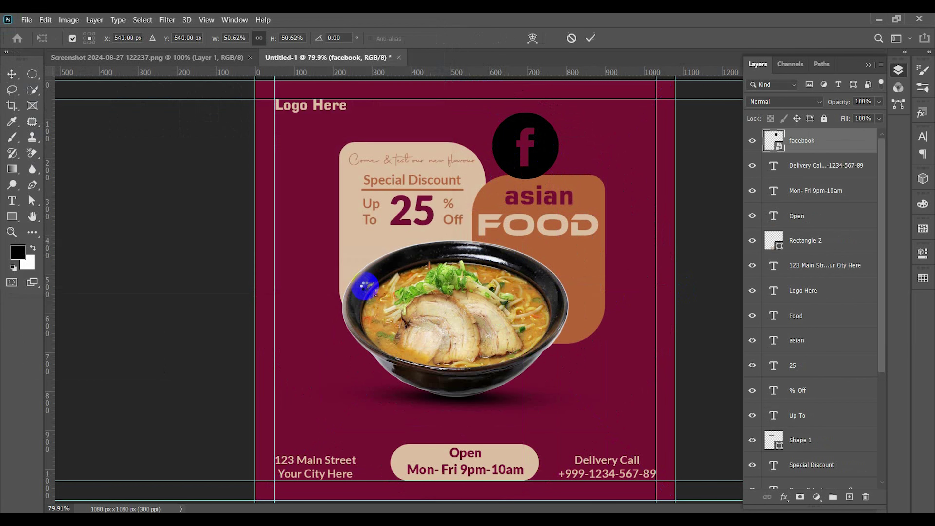
left_click_drag(673, 290, 548, 151)
key("Return")
Step: Place the twitter icon as an embedded object and scale it down above the "asian FOOD" title
left_click(27, 20)
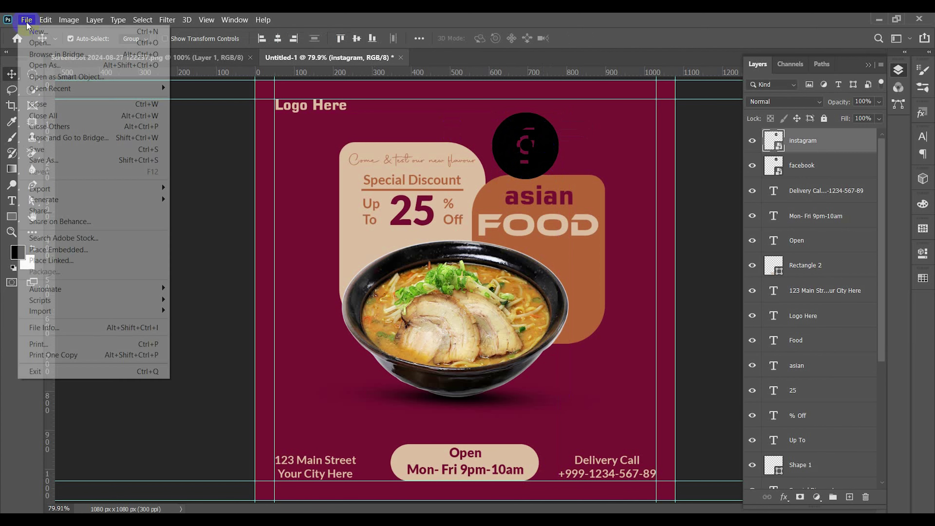
left_click(73, 249)
left_click(282, 104)
left_click(366, 286)
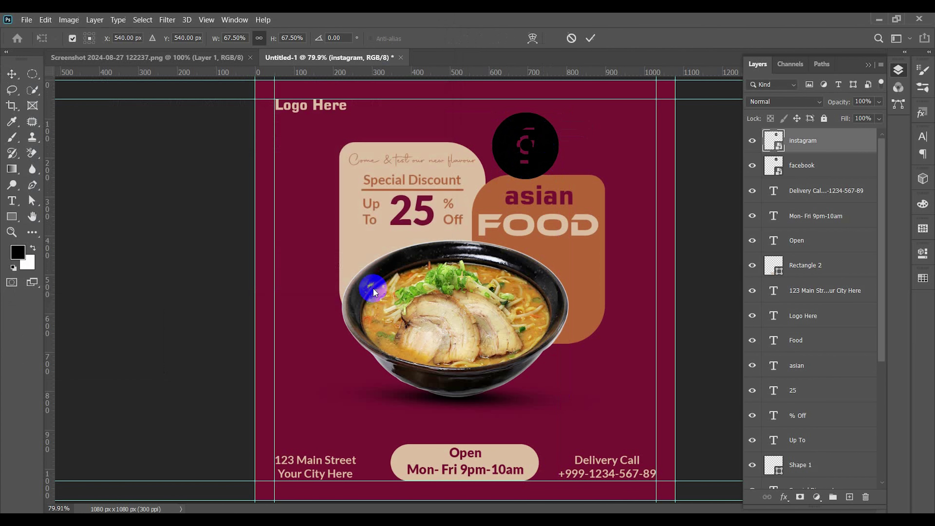
left_click_drag(677, 293, 562, 194)
key("Return")
Step: Shrink the twitter, instagram and facebook icons together and move the twitter icon away from the other two
left_click(818, 190, "shift")
key("ctrl+t")
key("Return")
scroll(585, 127, "up", 5)
left_click(457, 250)
left_click_drag(381, 255, 589, 244)
scroll(586, 255, "down", 1)
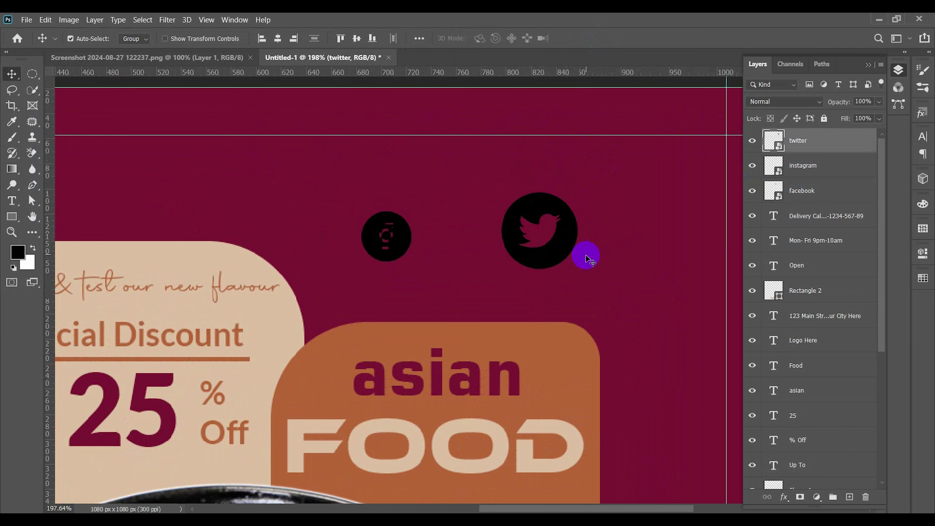
Step: Move the instagram icon into the design's upper-right guide corner and set the facebook icon beside it on its left
scroll(586, 255, "right", 3)
left_click_drag(287, 240, 601, 164)
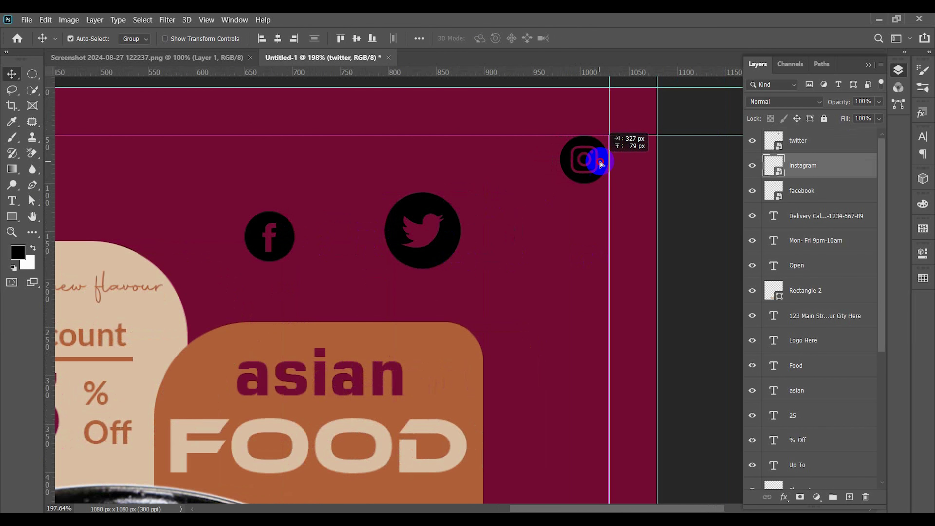
left_click_drag(288, 240, 536, 160)
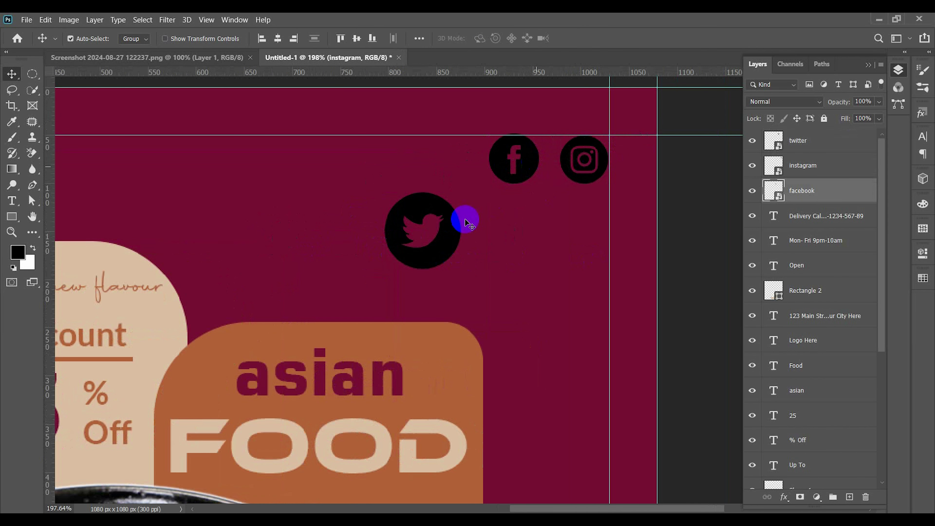
Step: Move the twitter icon to the left of the facebook icon and scale it down to a similar size
left_click_drag(442, 240, 445, 186)
key("ctrl+t")
key("Return")
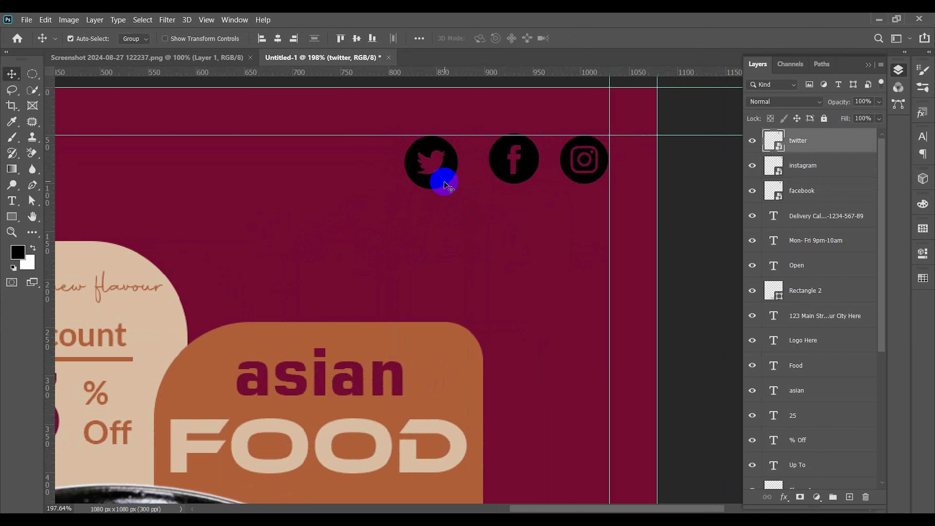
Step: Align the three social icons by their vertical centers relative to the selection instead of the canvas
left_click(498, 170, "shift")
left_click(565, 164, "shift")
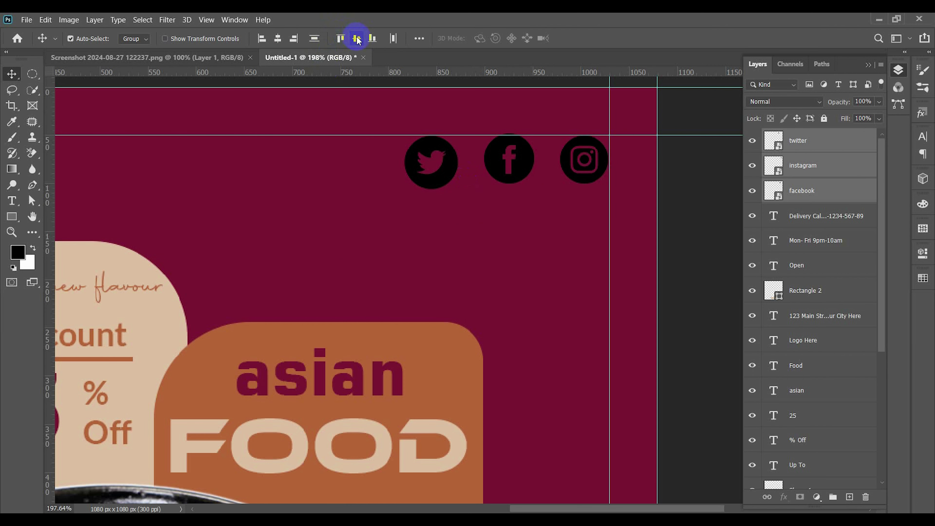
left_click(358, 39)
key("ctrl+z")
left_click(419, 38)
left_click(451, 148)
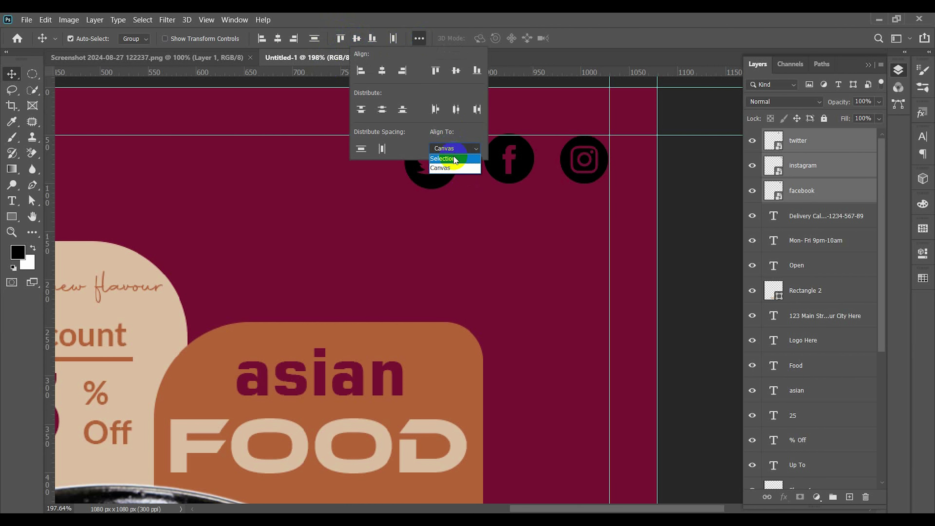
left_click(455, 158)
left_click(456, 70)
left_click(528, 205)
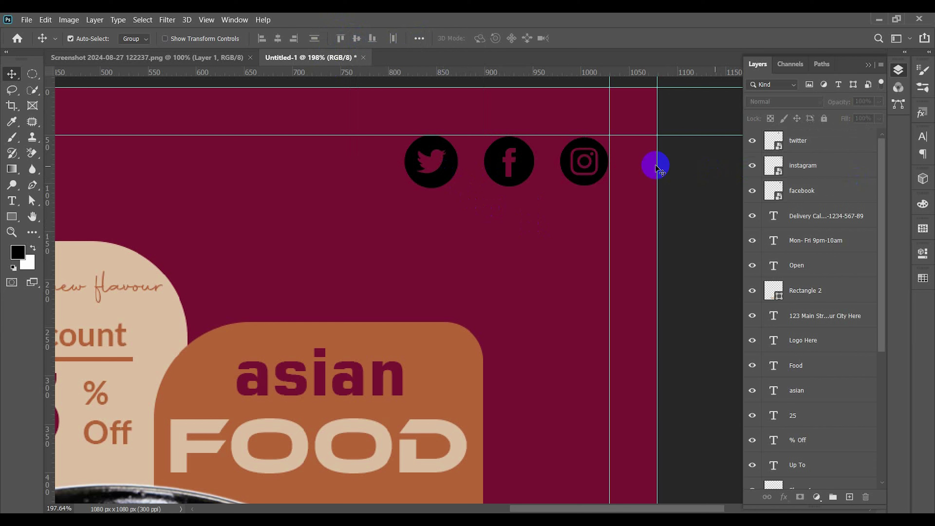
left_click(696, 149)
Step: Add a Color Overlay to the instagram icon using the beige sampled from the discount panel
double_click(853, 166)
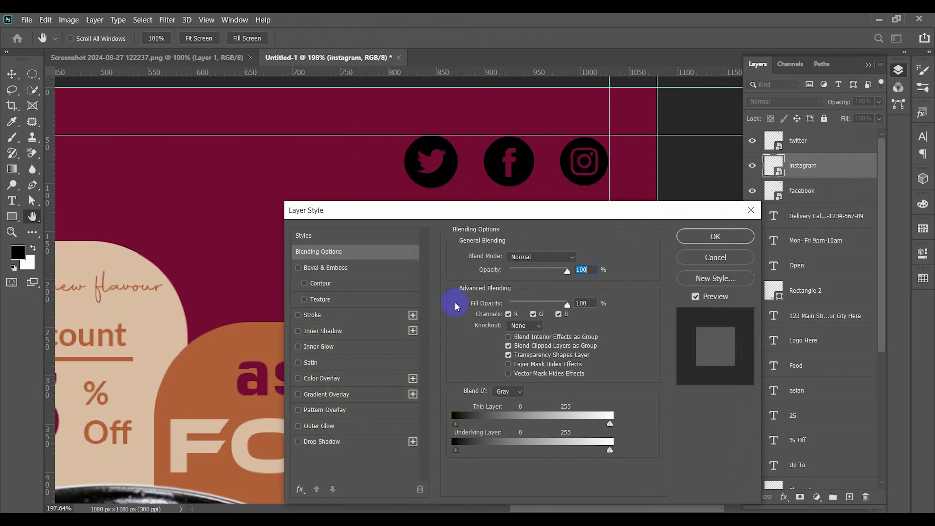
left_click(322, 379)
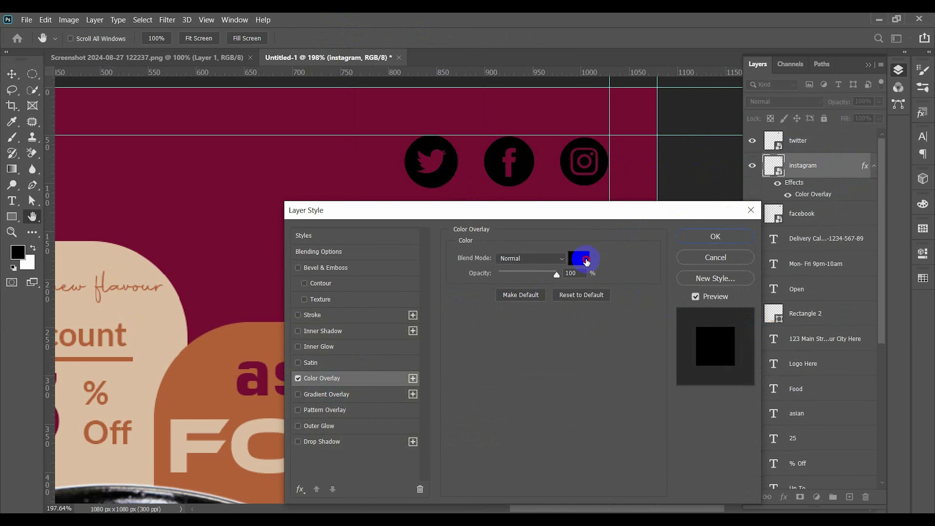
left_click(586, 260)
left_click(119, 246)
left_click(871, 239)
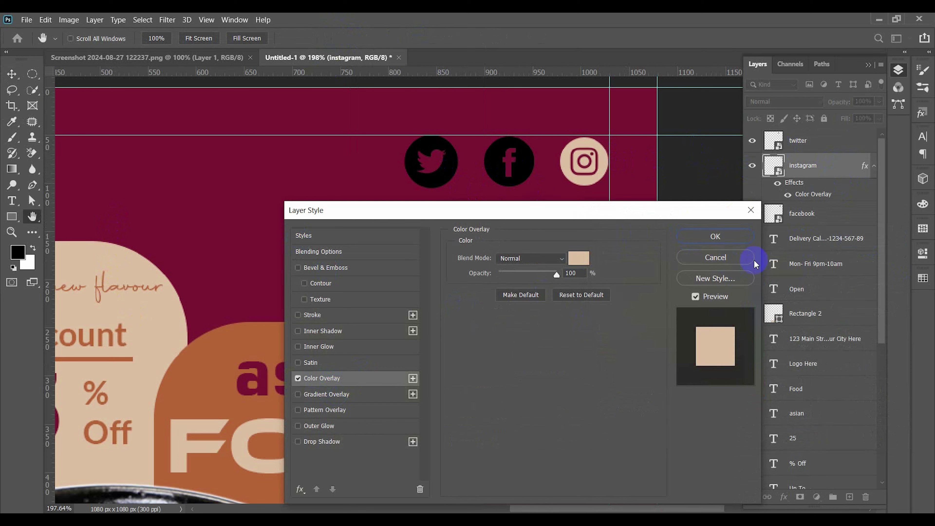
left_click(716, 237)
Step: Apply the same beige Color Overlay to the facebook and twitter icons
left_click(532, 161)
double_click(865, 216)
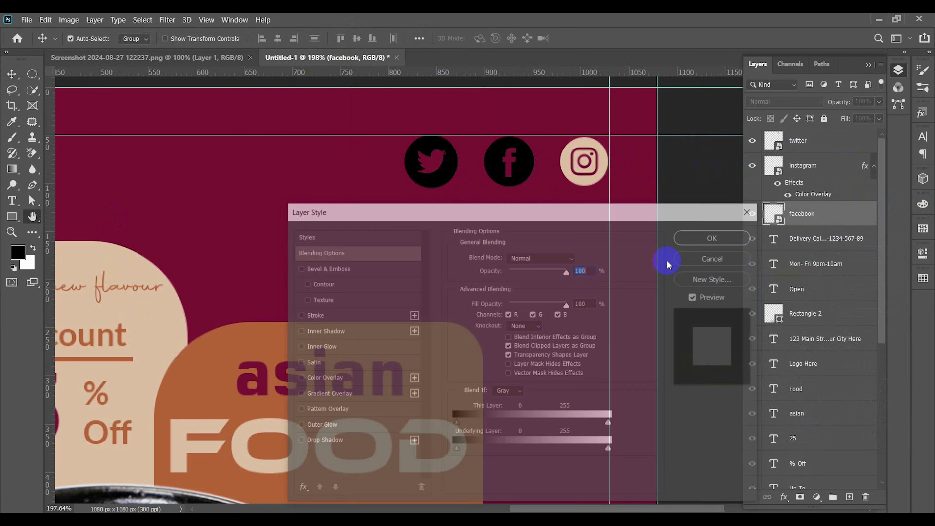
left_click(322, 378)
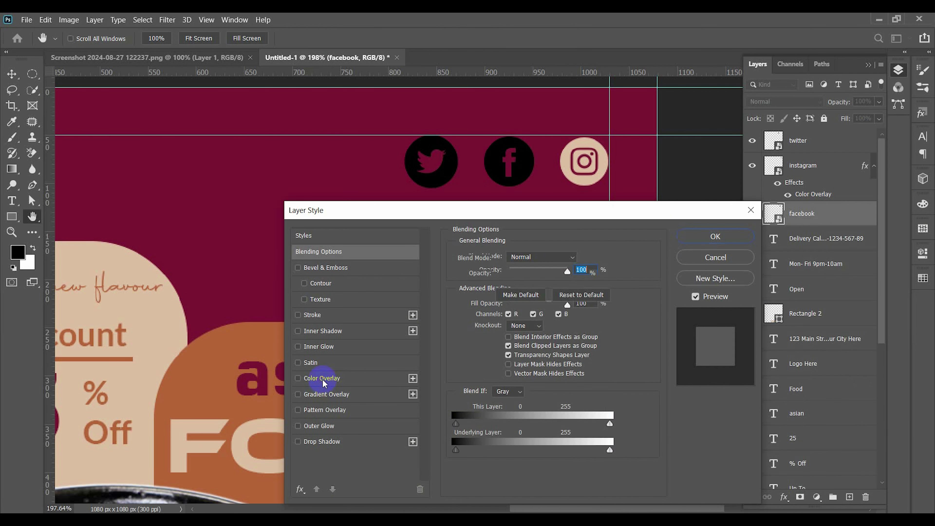
left_click(697, 236)
left_click(408, 147)
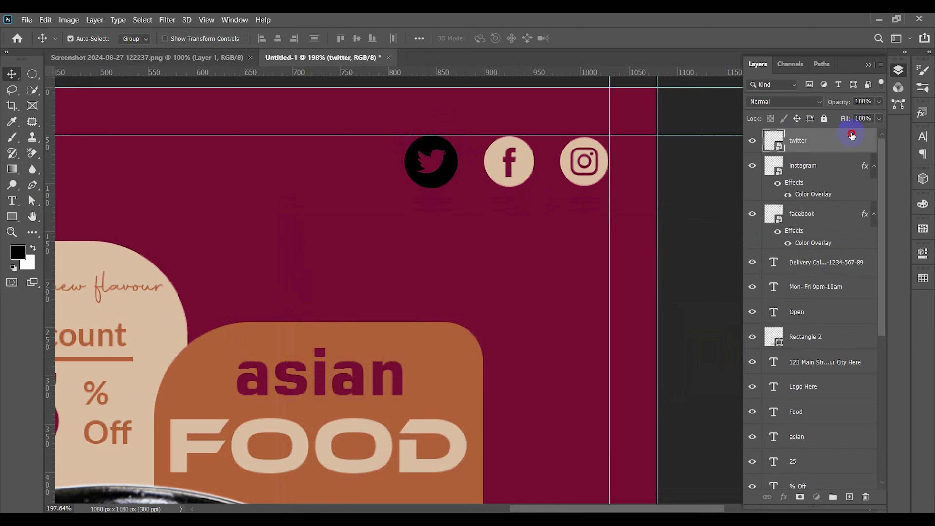
double_click(852, 136)
left_click(321, 378)
left_click(725, 236)
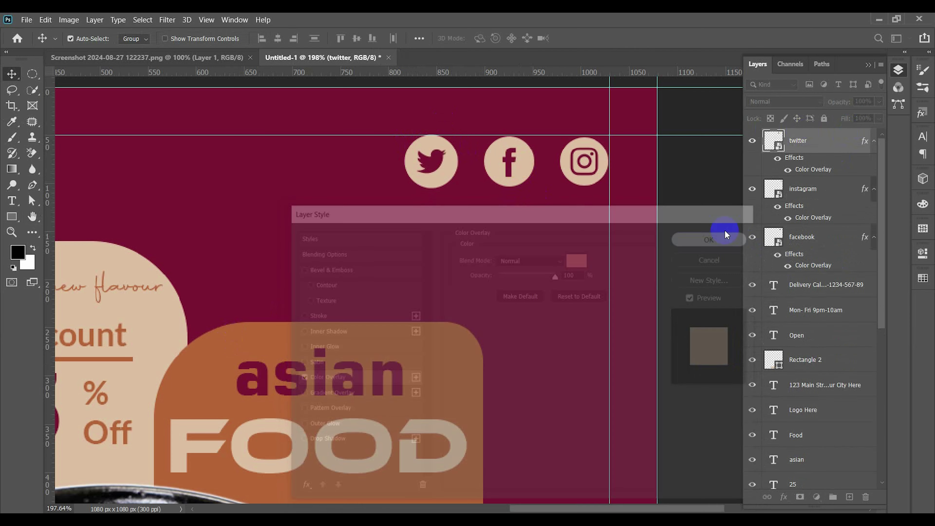
left_click(725, 235)
Step: Scale the three social icons down together and fit them into the upper-right corner of the margin guides
key("ctrl+0")
scroll(628, 104, "up", 6)
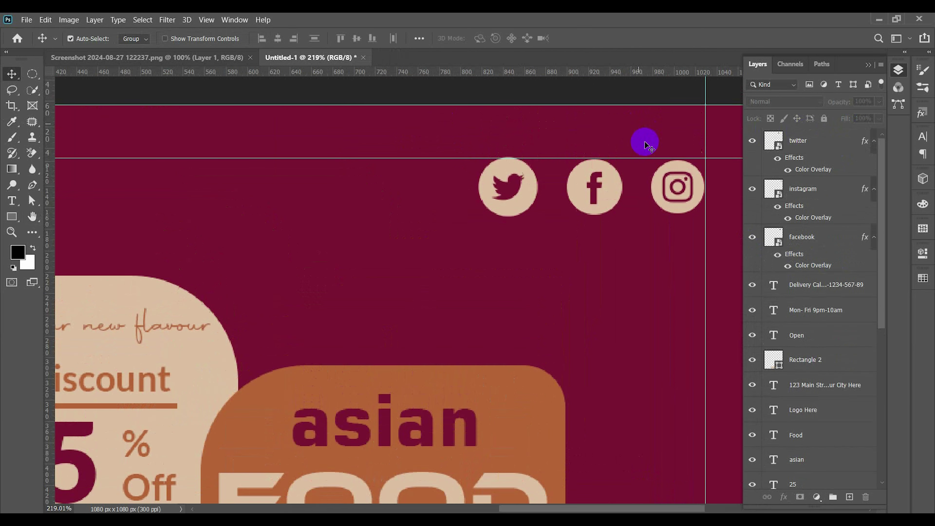
scroll(645, 143, "right", 2)
left_click(586, 183)
left_click(539, 188, "shift")
left_click(465, 197, "shift")
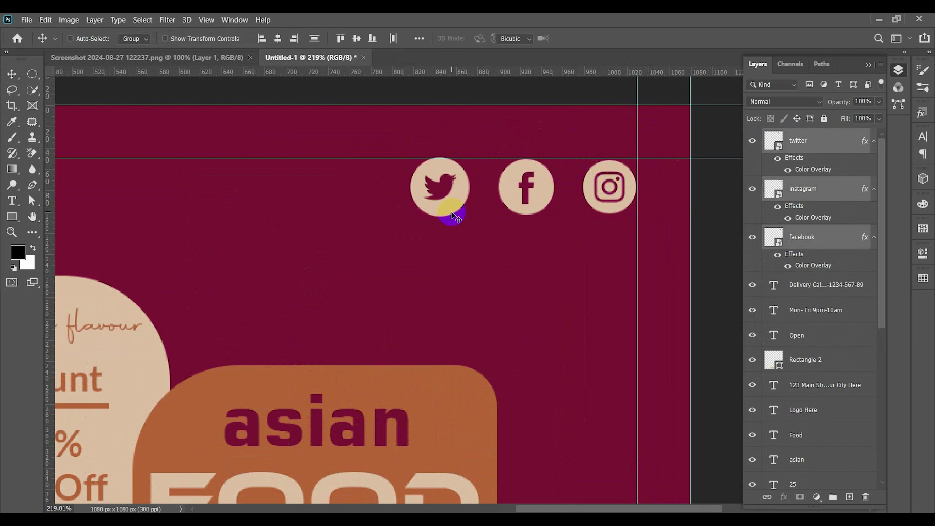
key("ctrl+t")
left_click_drag(411, 216, 450, 213)
left_click_drag(535, 194, 575, 185)
key("Return")
key("ctrl+0")
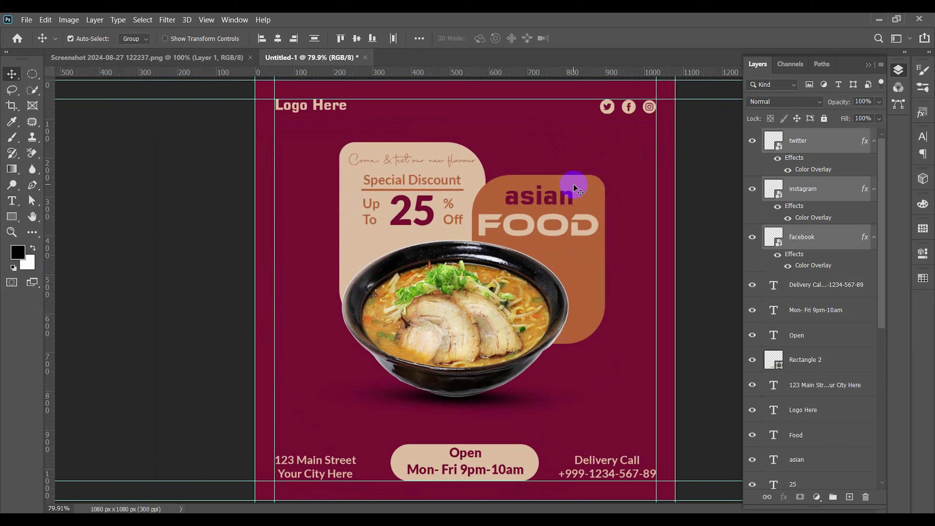
Step: Place the green leaves image "pngwing.com (1)" from the Downloads folder as an embedded object
left_click(26, 19)
left_click(65, 249)
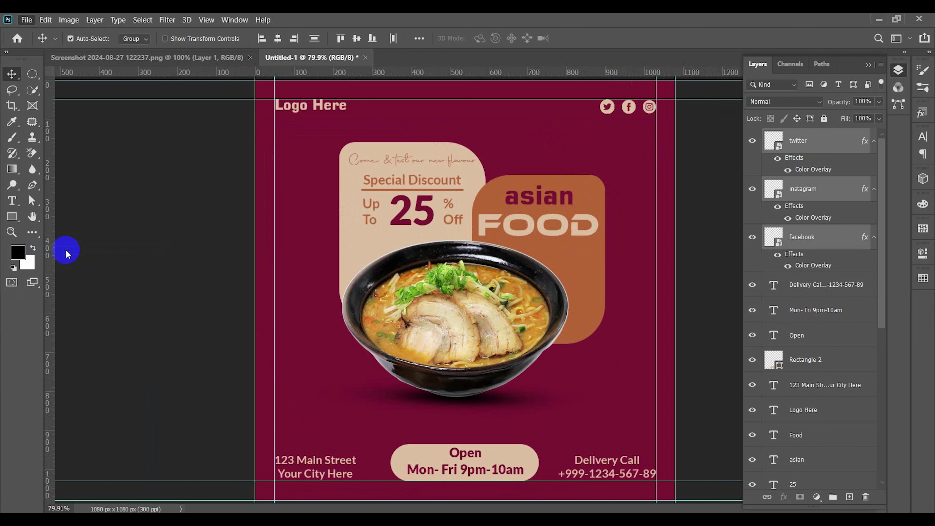
left_click(57, 169)
left_click(148, 199)
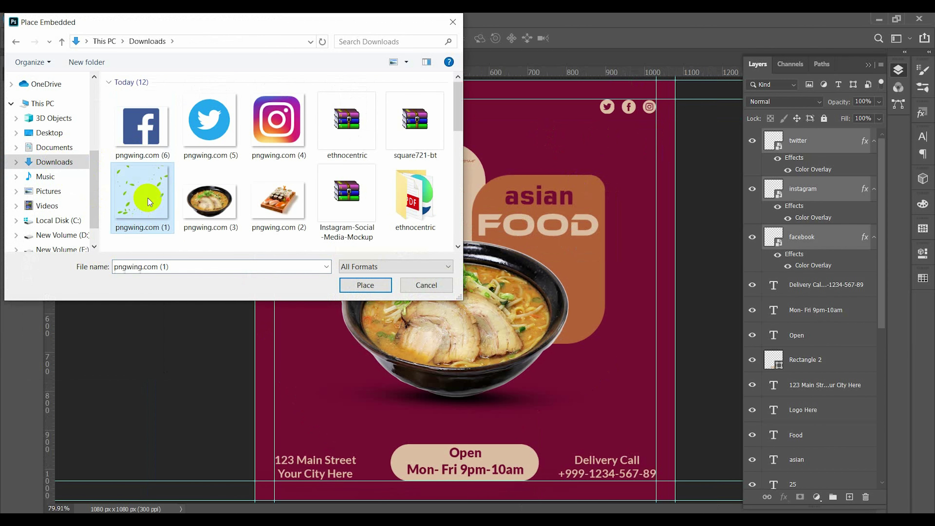
left_click(375, 286)
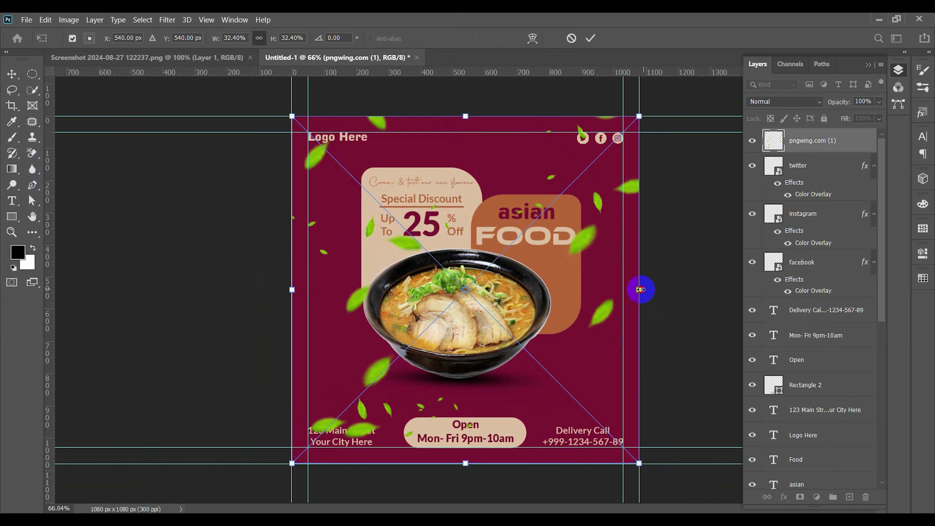
Step: Enlarge the leaves image to about 36% so it extends past the canvas, rotate it slightly and shift it down
mouse_move(652, 295)
left_mouse_down()
mouse_move(668, 271)
mouse_move(671, 286)
mouse_move(659, 283)
left_mouse_up()
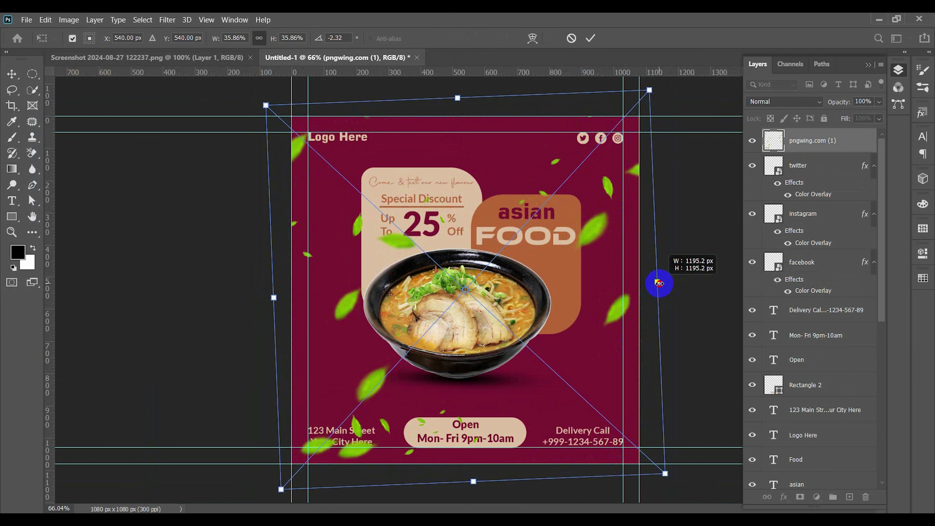
key("Return")
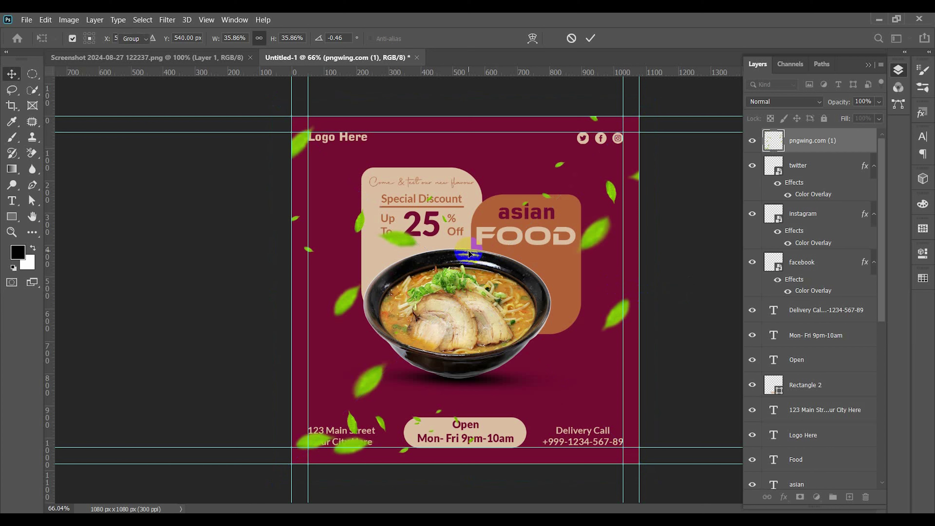
left_click_drag(404, 242, 402, 251)
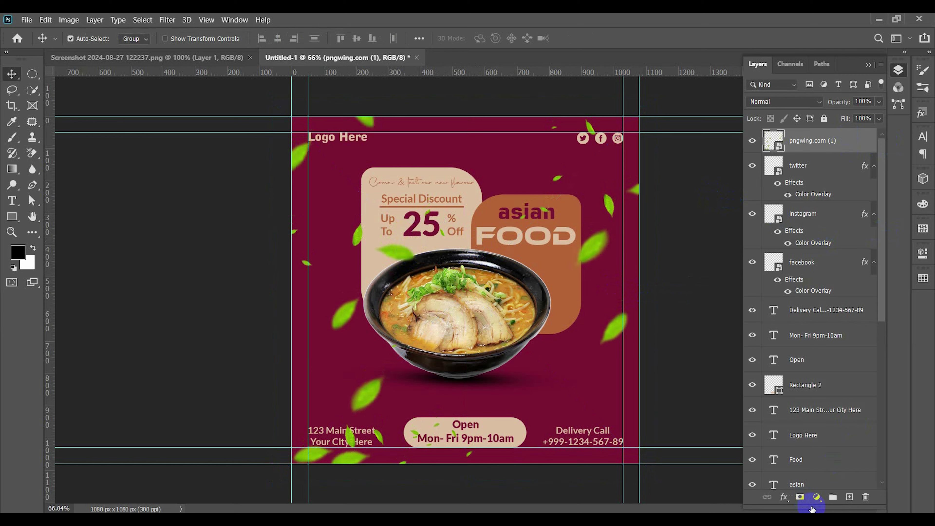
Step: Add a layer mask to the leaves layer and choose a soft round brush at size 92
left_click(801, 497)
scroll(320, 392, "up", 3)
scroll(324, 407, "up", 2)
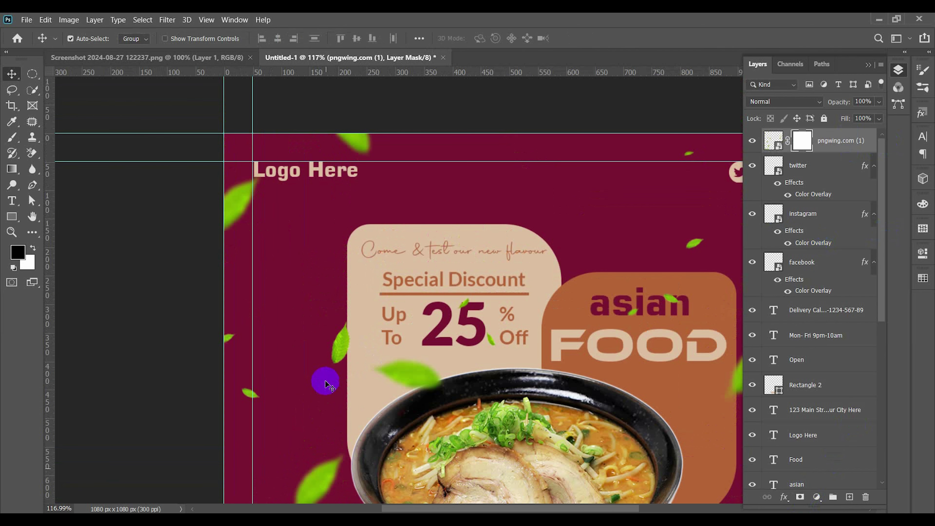
left_click(12, 140)
scroll(409, 387, "up", 4)
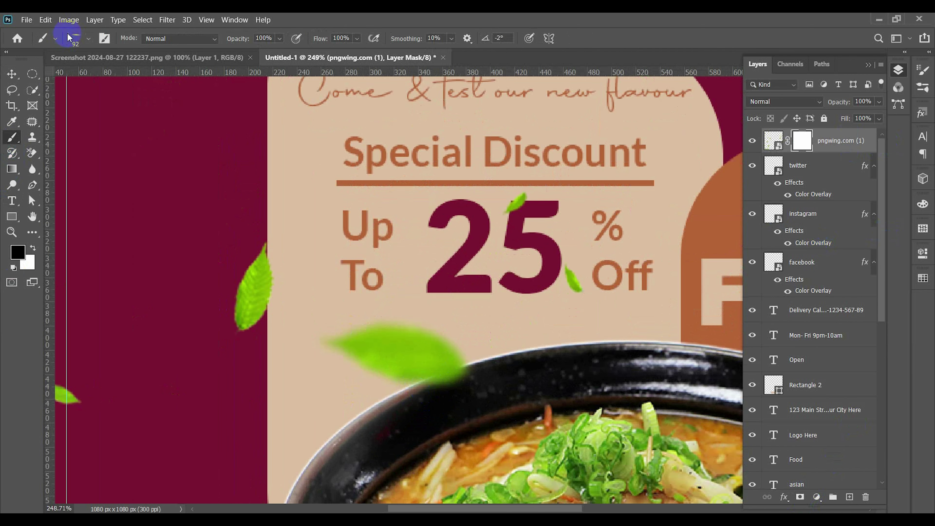
left_click(75, 38)
left_click_drag(37, 92, 37, 97)
left_click(21, 355)
Step: Switch to a hard round brush of size 10 and mask out the part of the leaf overlapping the bowl's rim
left_click_drag(438, 311, 408, 454)
left_click_drag(464, 286, 475, 226)
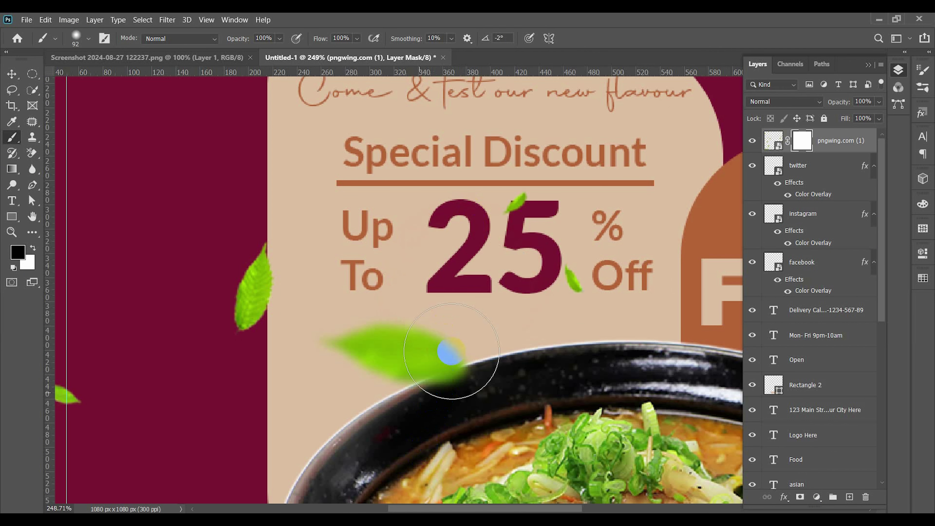
right_click(475, 214)
left_click_drag(441, 190, 399, 457)
scroll(489, 378, "up", 3)
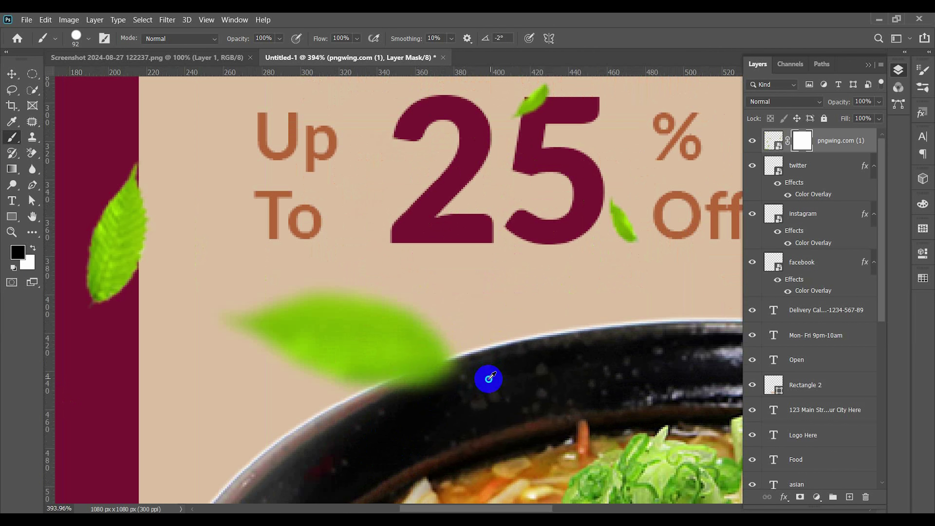
left_click_drag(490, 378, 382, 367)
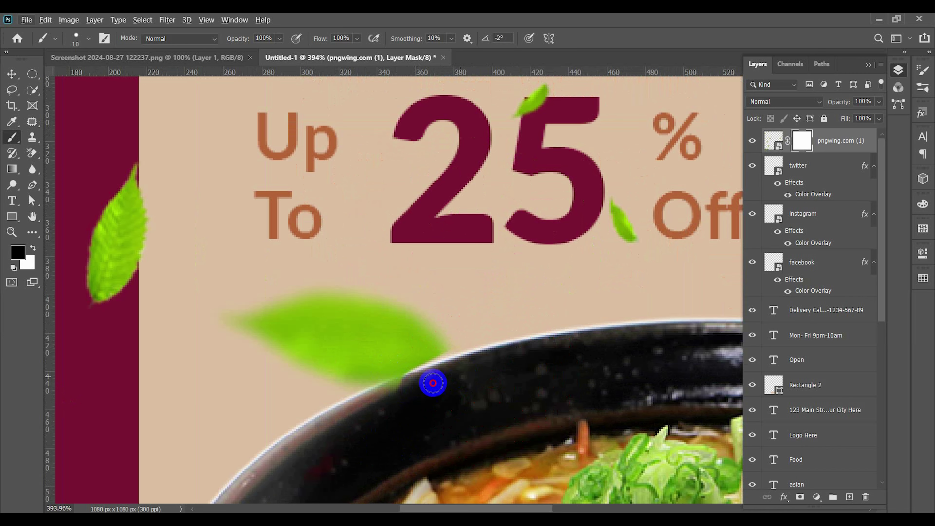
scroll(397, 389, "down", 2)
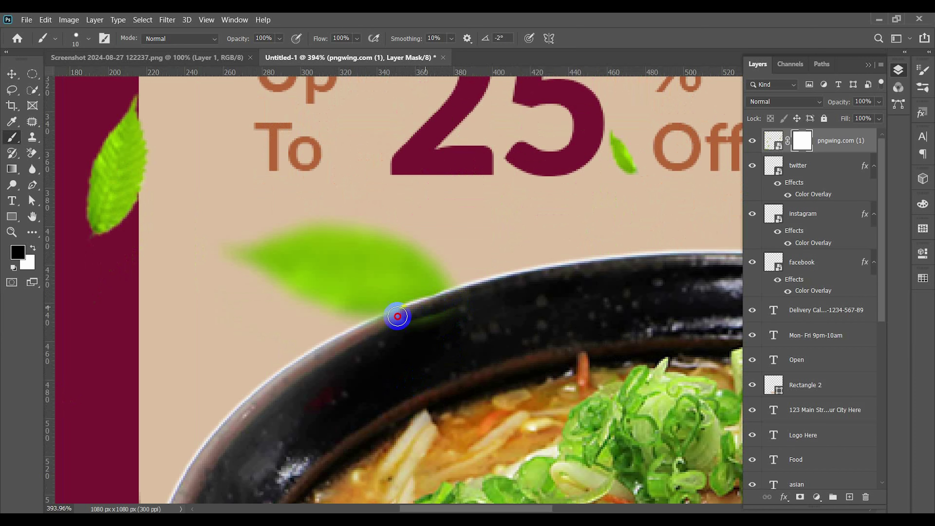
scroll(438, 334, "down", 8)
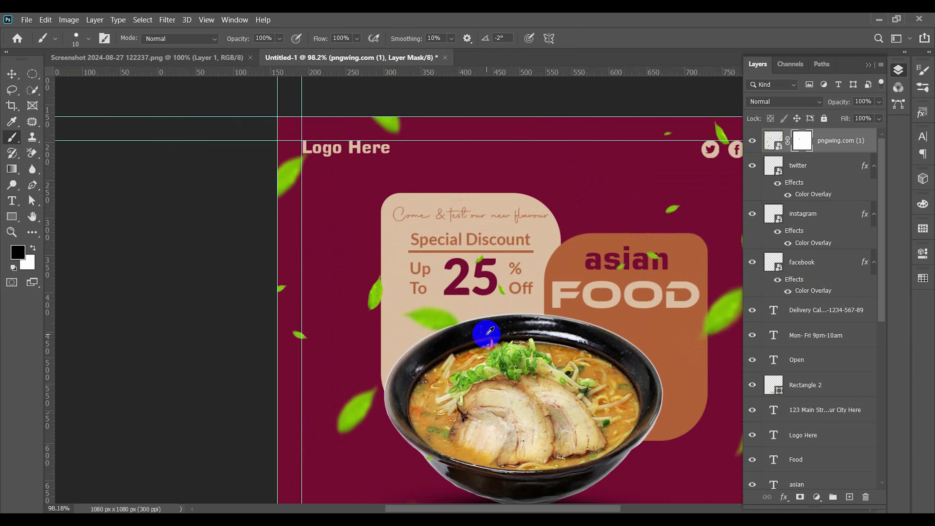
Step: Enlarge the brush to 38 and mask out the leaf over the address text and the one beside it
scroll(378, 354, "down", 3)
scroll(291, 370, "up", 6)
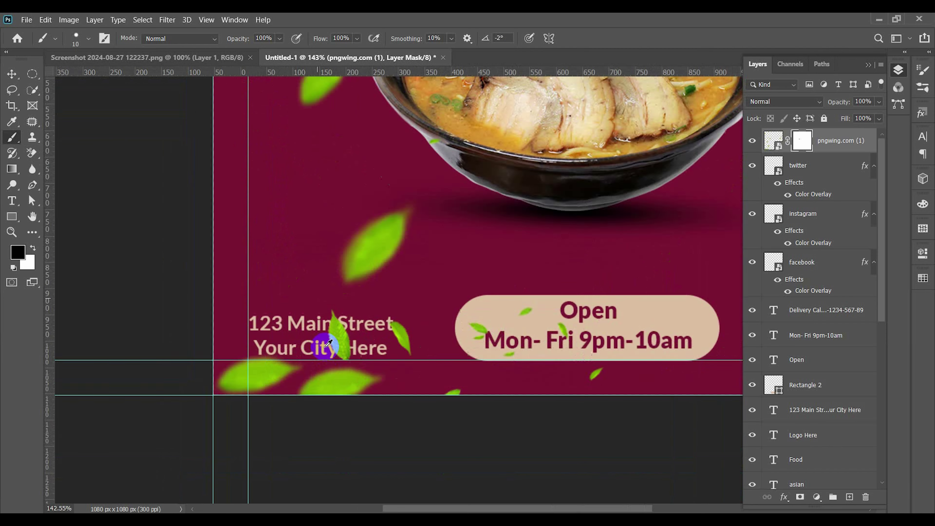
key("bracketright")
key("bracketright")
key("bracketright")
left_click_drag(344, 247, 361, 335)
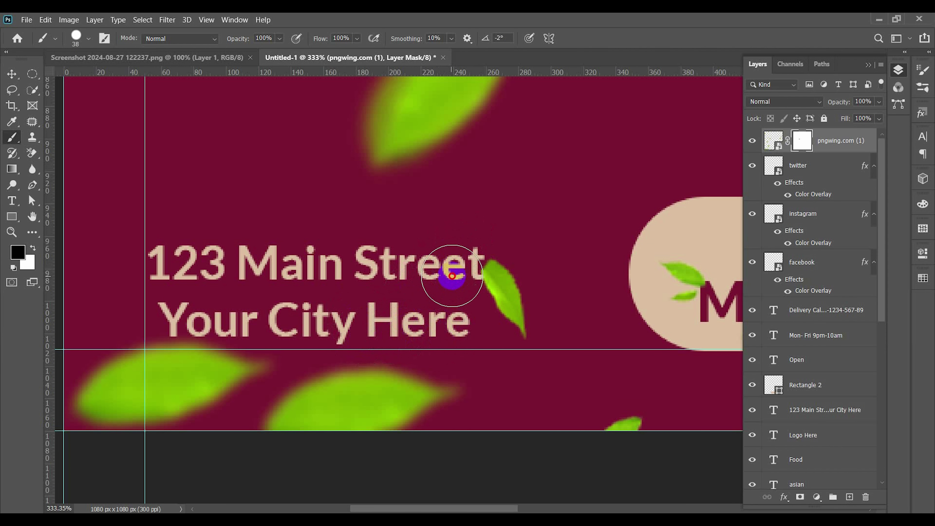
left_click_drag(490, 272, 526, 348)
scroll(526, 345, "down", 3)
scroll(526, 344, "right", 4)
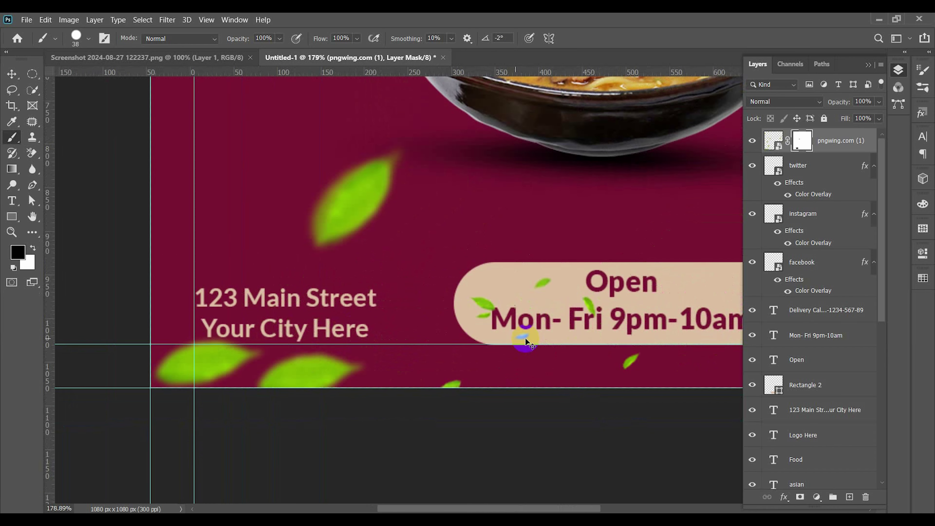
key("ctrl+0")
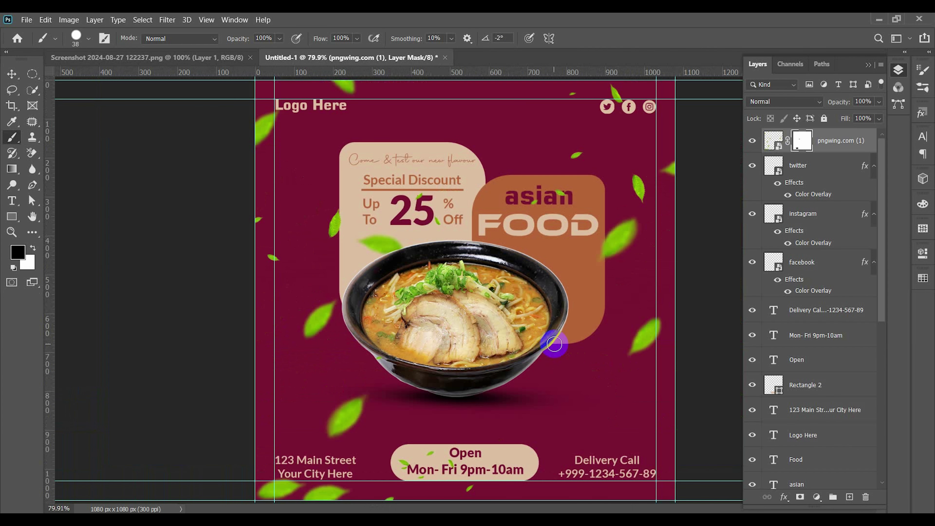
Step: Scale the "% Off" text up proportionally to 121.90%
key("v")
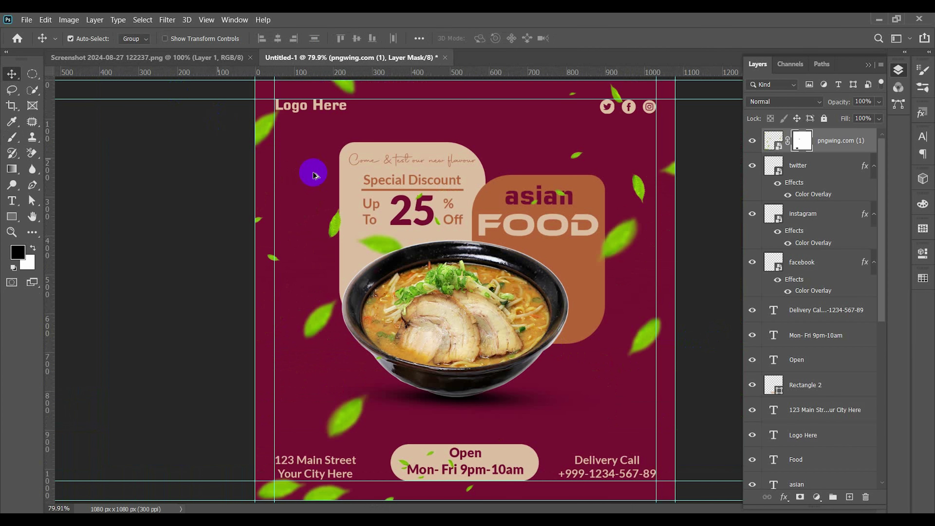
scroll(453, 202, "up", 1)
left_click(455, 223)
key("ctrl+t")
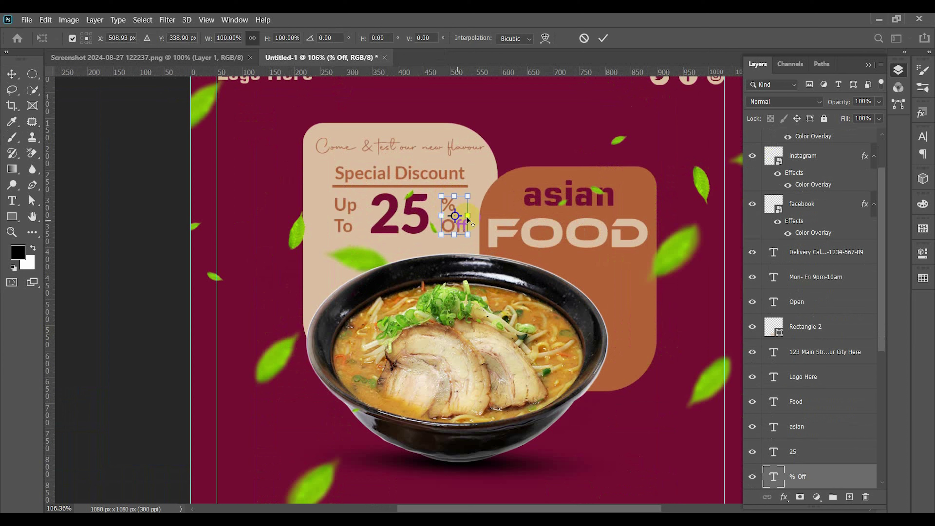
left_click_drag(467, 216, 471, 216)
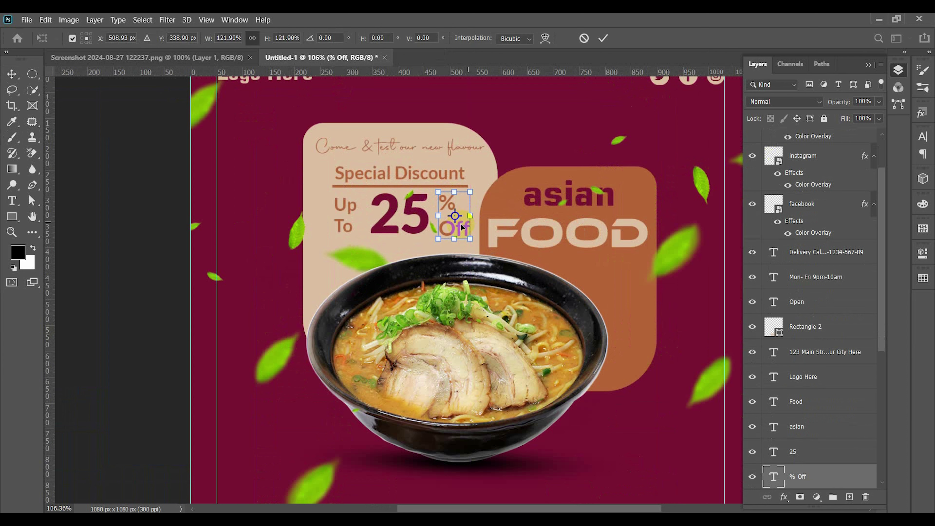
key("Return")
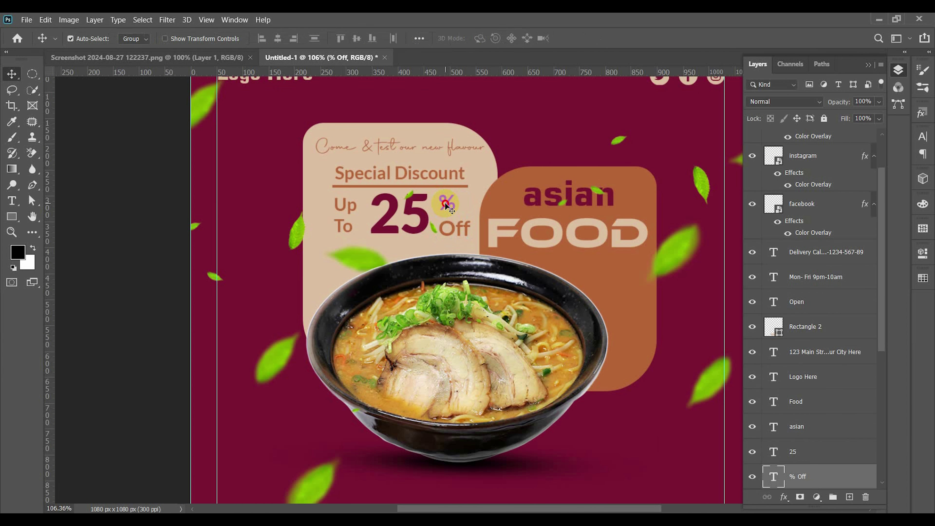
Step: Set the "% Off" text's Lato font style to Black
double_click(447, 203)
left_click(266, 37)
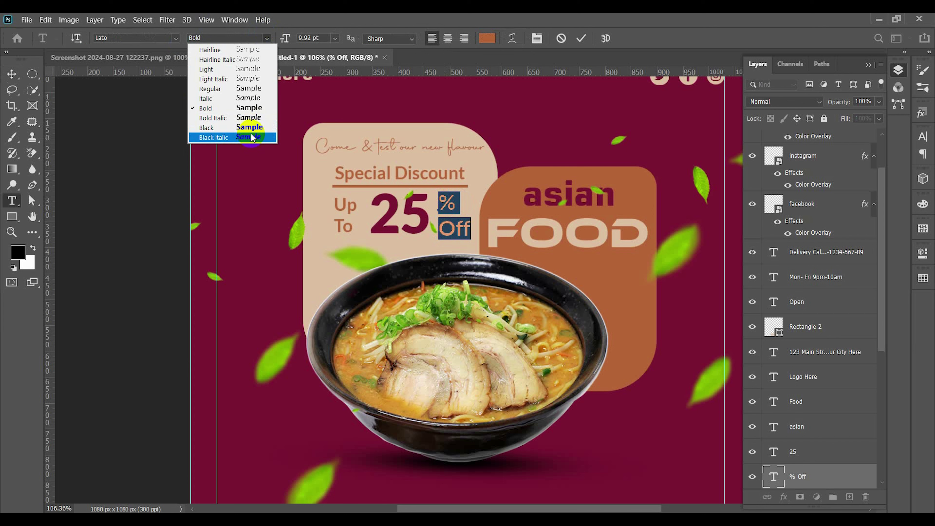
left_click(210, 128)
left_click(582, 39)
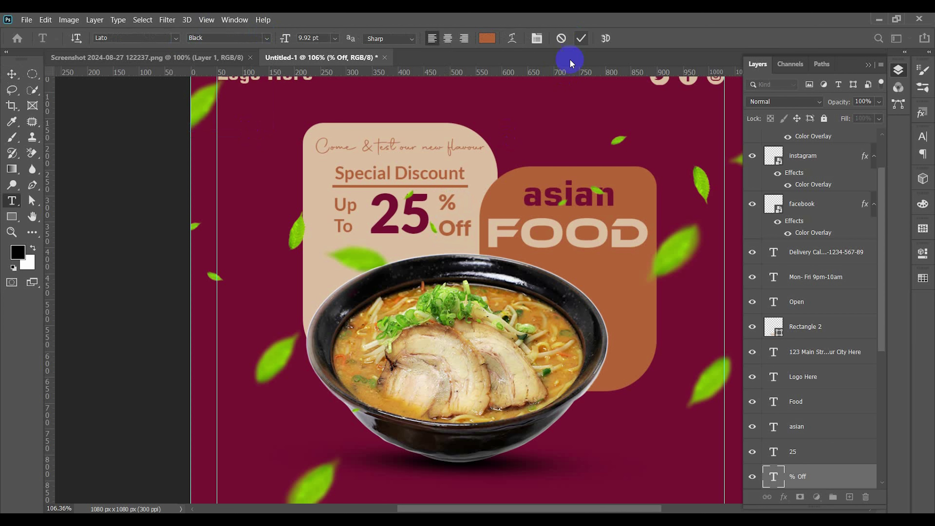
Step: Set the "Up To" text to Lato Black at 9 pt
double_click(350, 211)
left_click(268, 39)
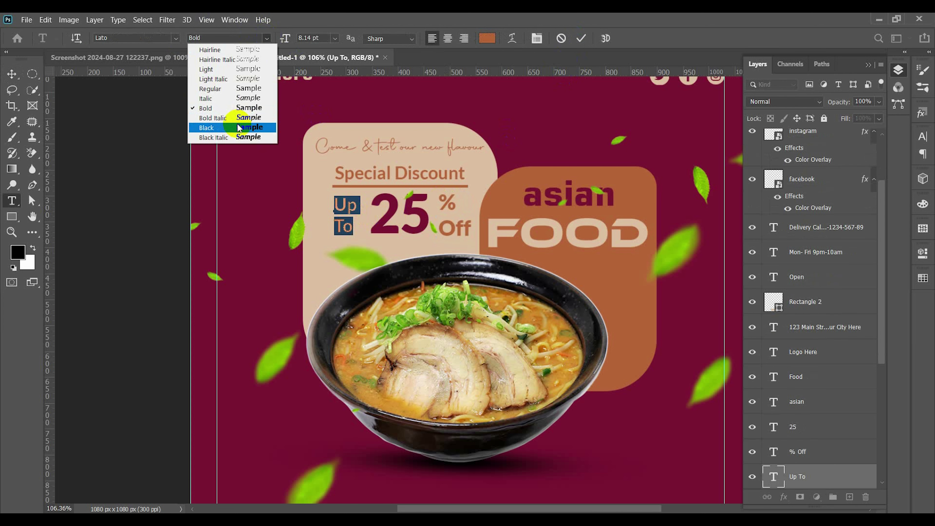
left_click(249, 128)
left_click(320, 37)
scroll(321, 37, "up", 1)
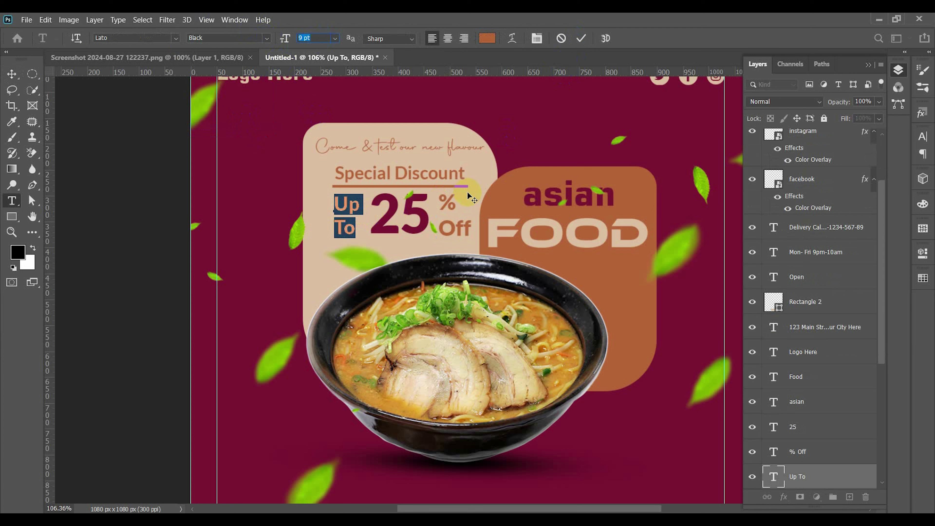
left_click(449, 201)
left_click(582, 38)
Step: Reduce the "% Off" text size to 8.92 pt and deselect the layer
double_click(450, 204)
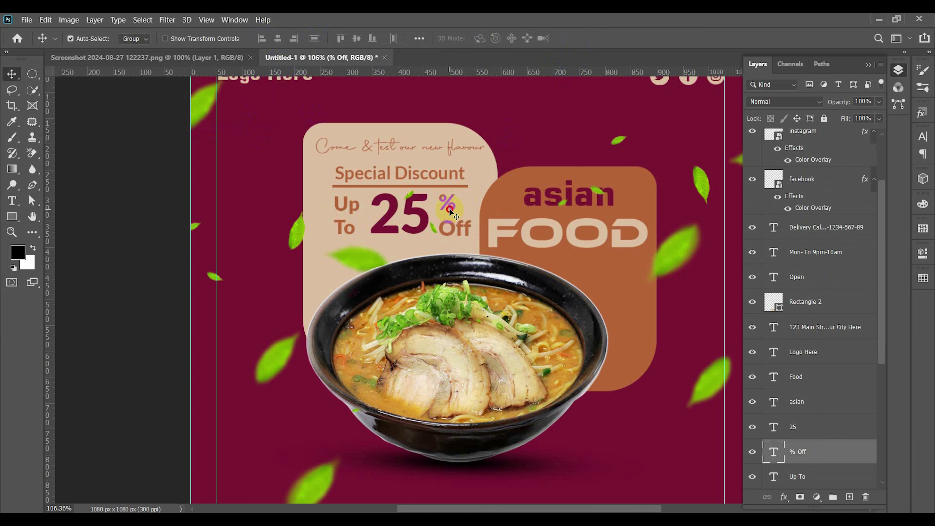
scroll(316, 37, "down", 1)
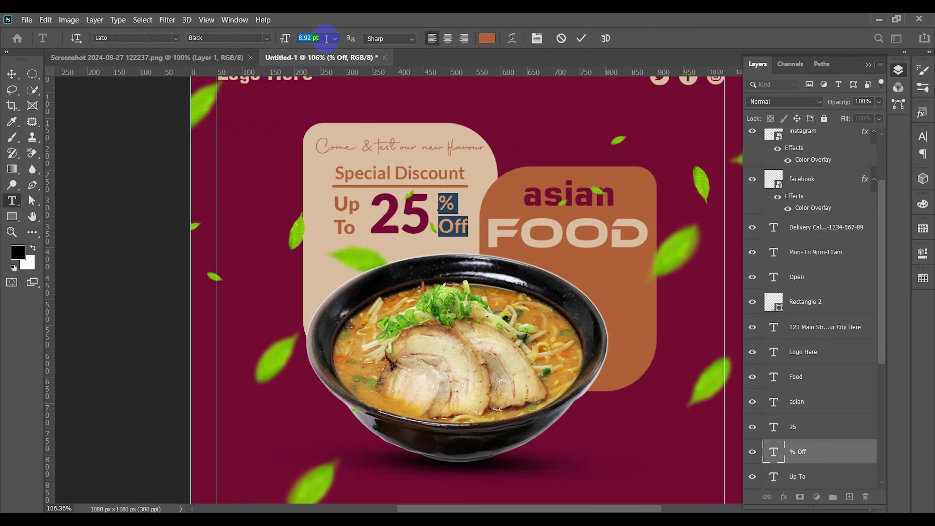
left_click(582, 39)
key("v")
left_click(519, 154)
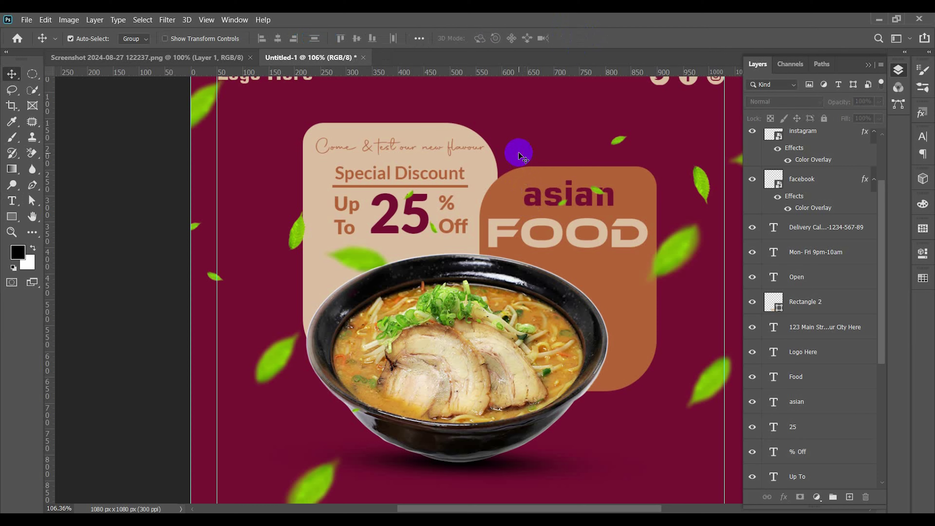
Step: Mask out the small leaf covering "Fri" in the opening-hours text on the leaves layer's mask
scroll(519, 155, "down", 3)
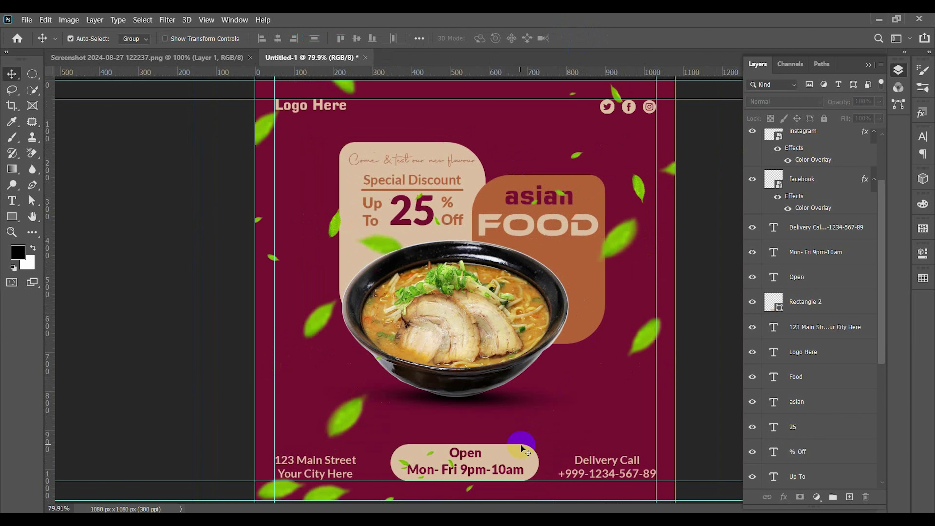
scroll(522, 439, "up", 6)
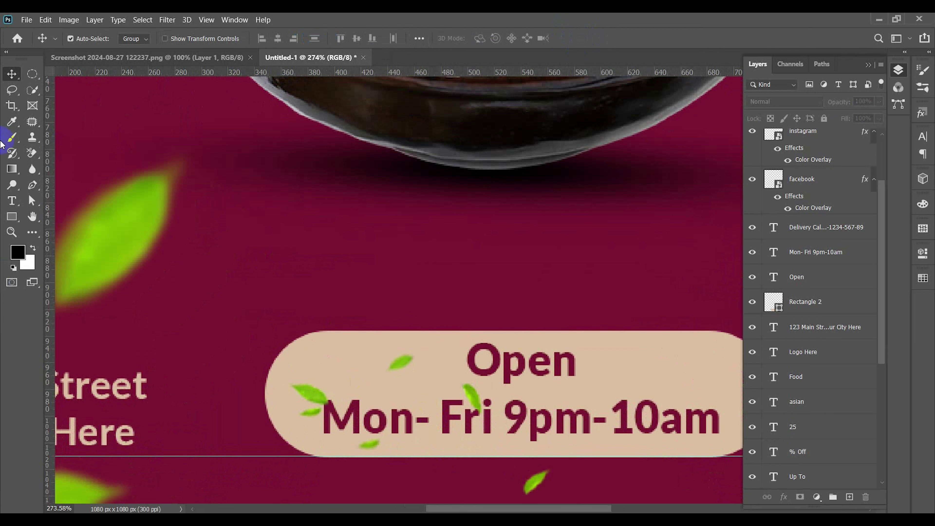
left_click(4, 140)
scroll(788, 250, "up", 3)
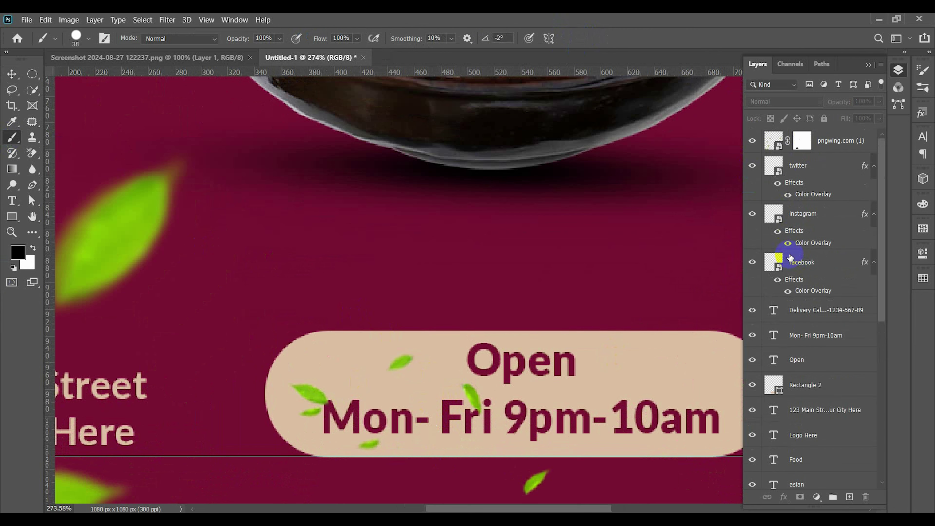
left_click(810, 141)
scroll(490, 401, "up", 2)
scroll(456, 393, "down", 4)
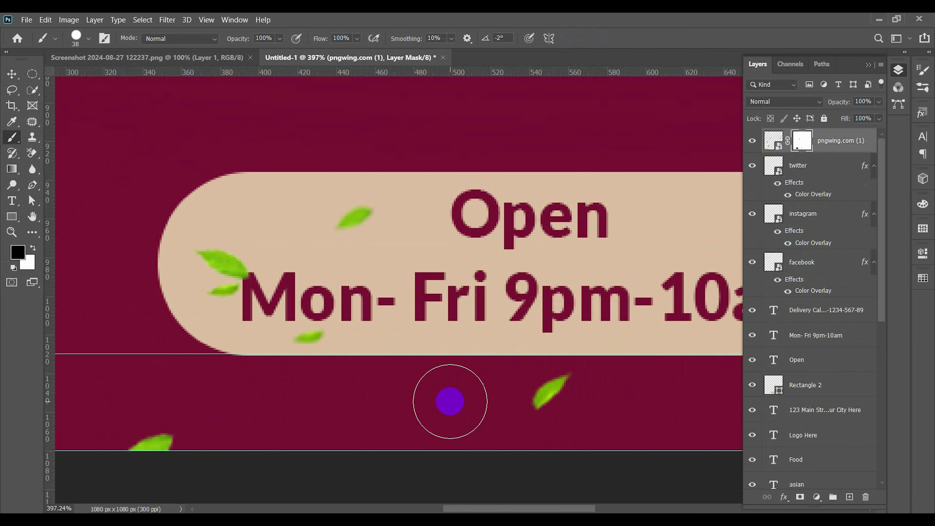
key("ctrl+0")
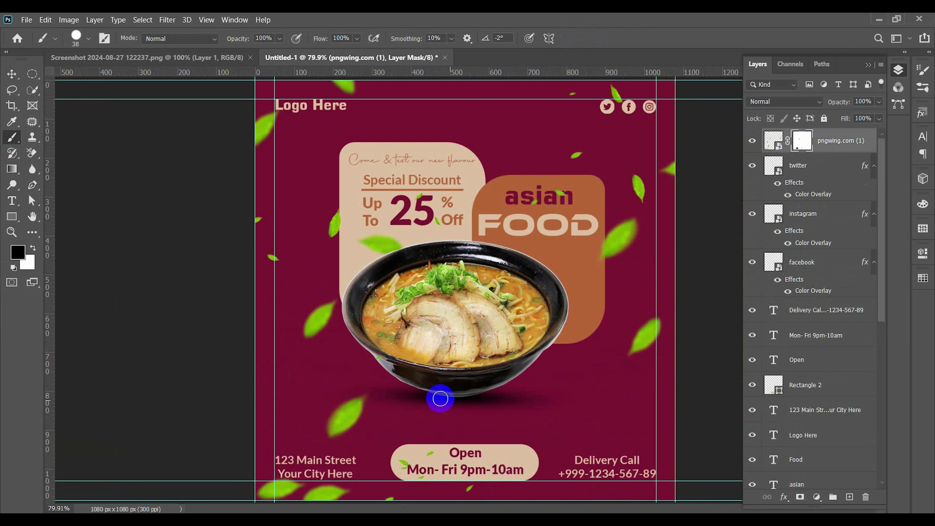
key("v")
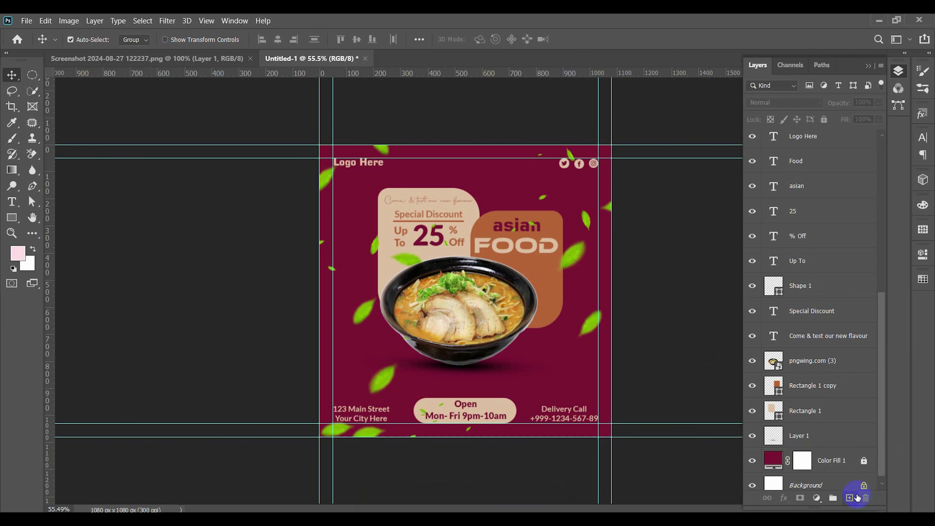
Step: Add a new layer on top and paint one soft near-white (fffdfe) spot with a size 448 brush over the bowl's centre
left_click(852, 498)
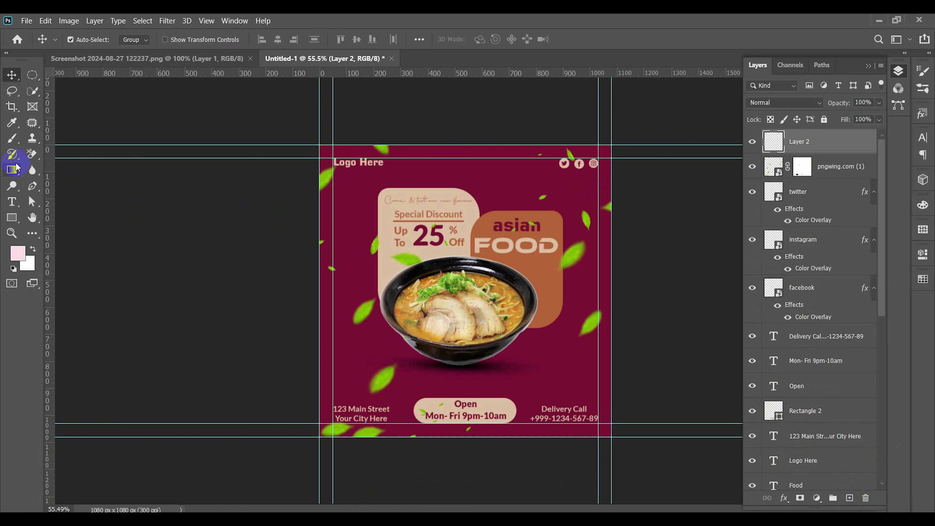
left_click(13, 138)
left_click(438, 167, "alt")
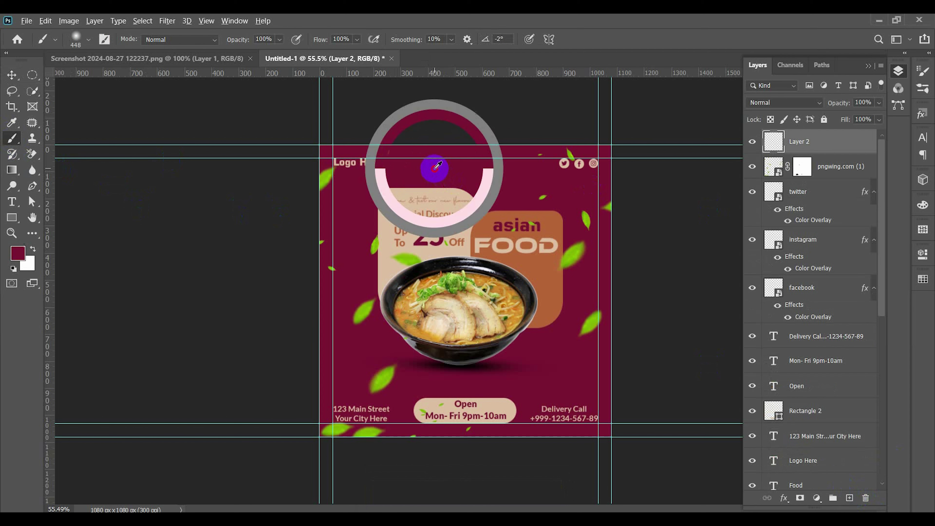
left_click(18, 253)
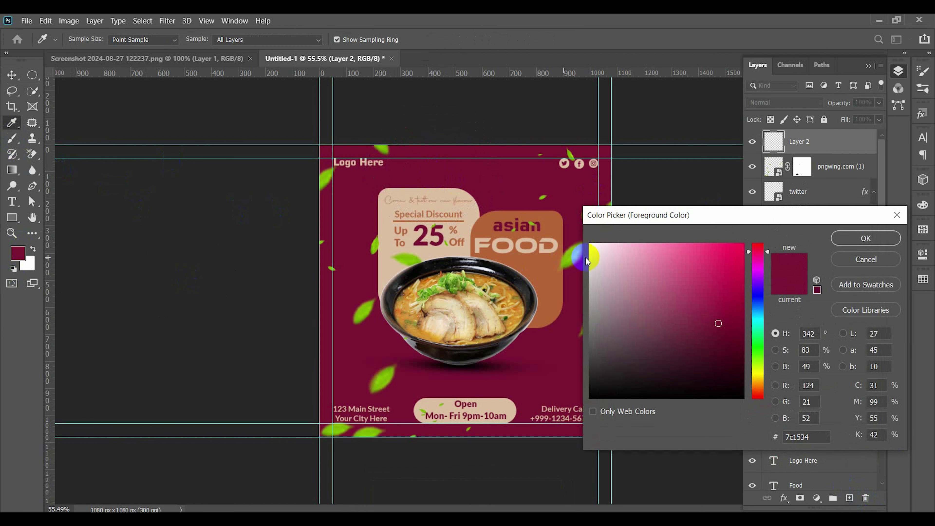
left_click(599, 249)
left_click_drag(598, 249, 594, 236)
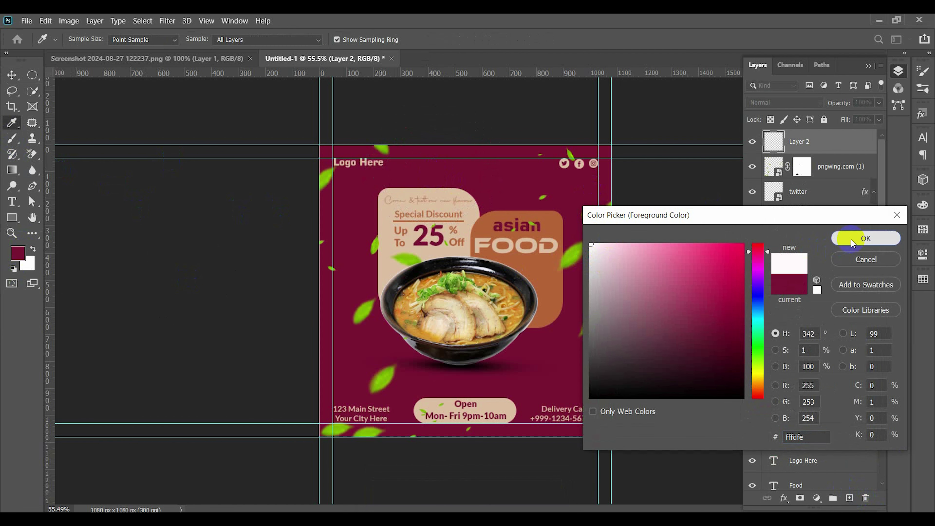
left_click(866, 239)
left_click(464, 288)
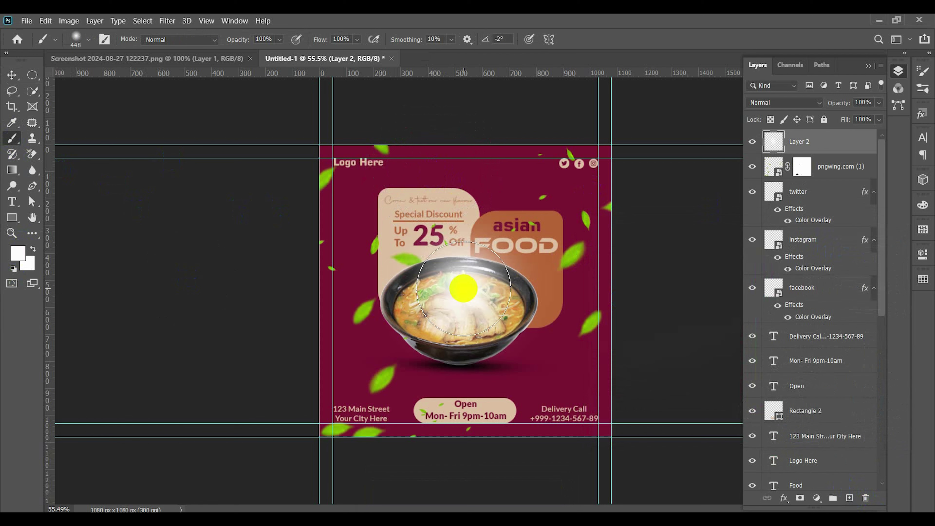
Step: Enlarge the white glow with Free Transform so it spreads beyond the bowl
left_click(11, 76)
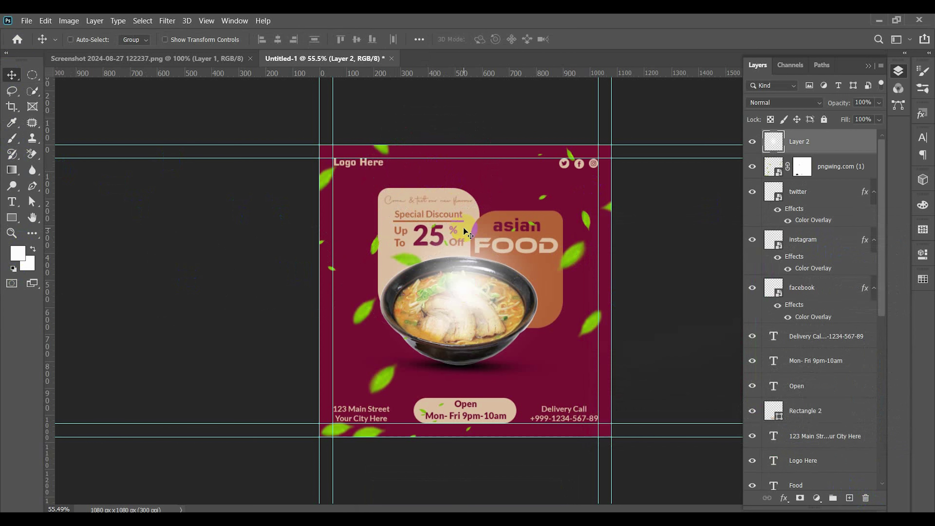
key("ctrl+t")
left_click_drag(562, 289, 595, 298)
double_click(468, 291)
scroll(648, 311, "down", 2)
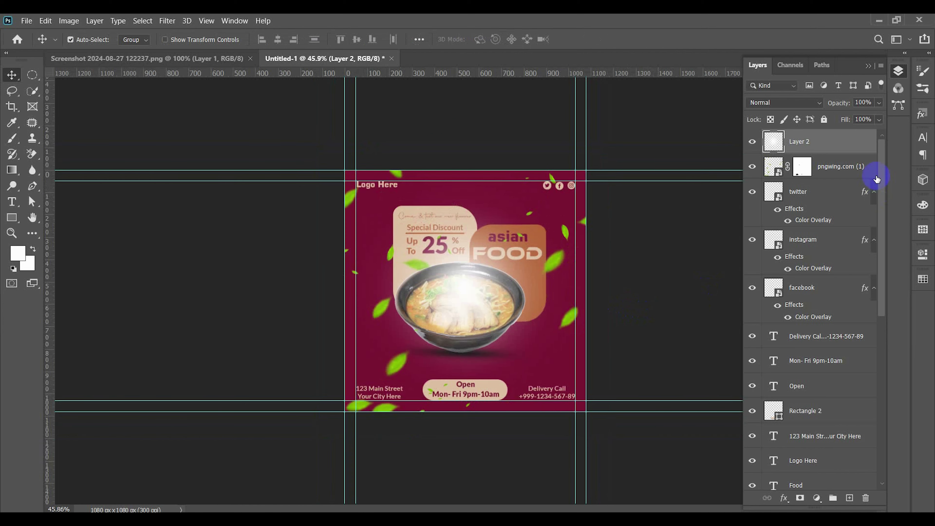
Step: Move the white glow layer down the layer stack to directly above the maroon Color Fill 1 layer
left_click_drag(845, 141, 828, 433)
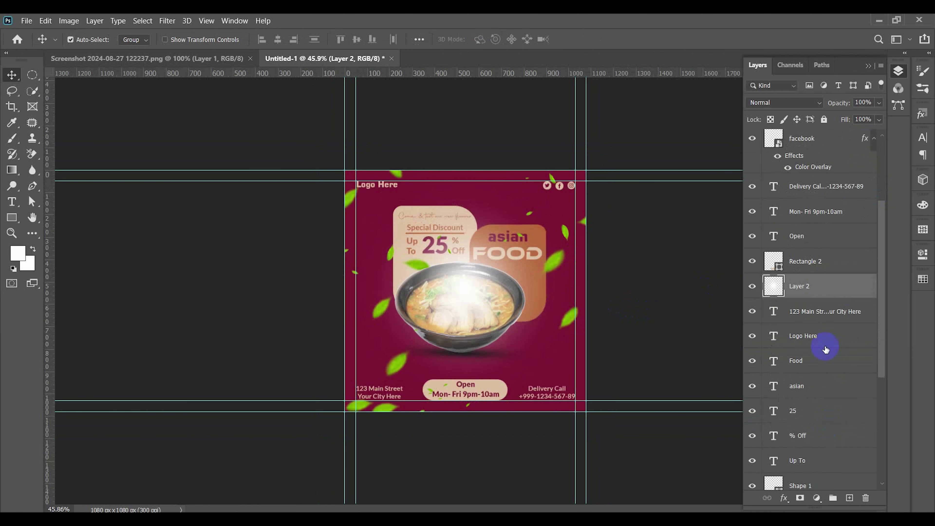
left_click_drag(826, 289, 818, 453)
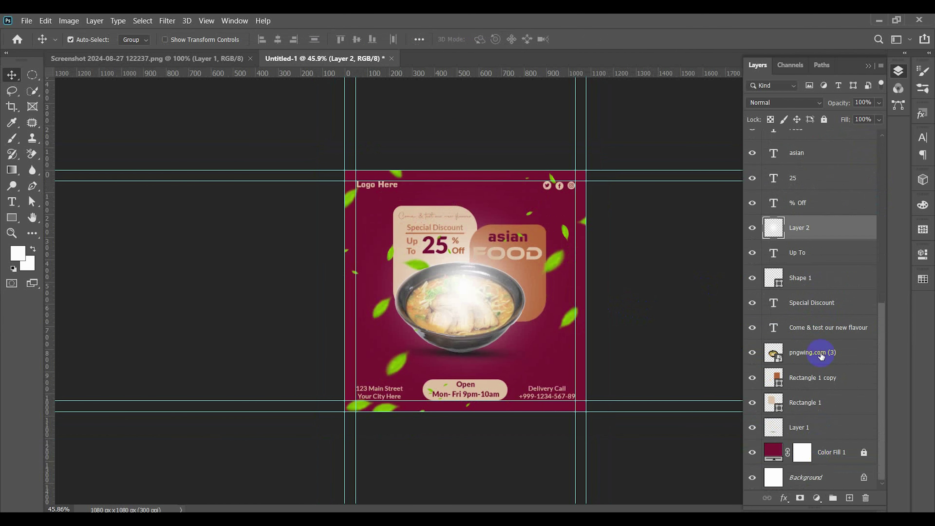
left_click_drag(826, 223, 825, 438)
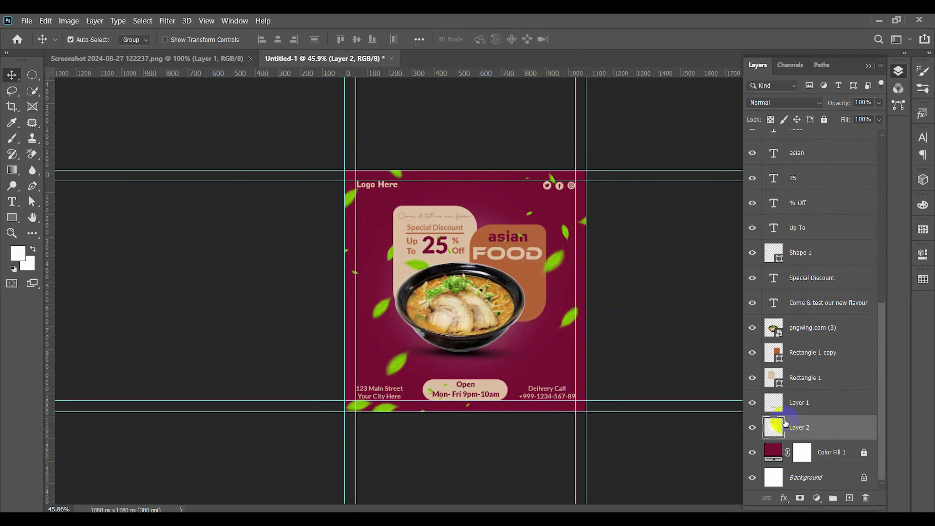
Step: Scale the white glow proportionally to about 121%, reduce its layer opacity to 56%, deselect it and fit the whole post in view
key("ctrl+t")
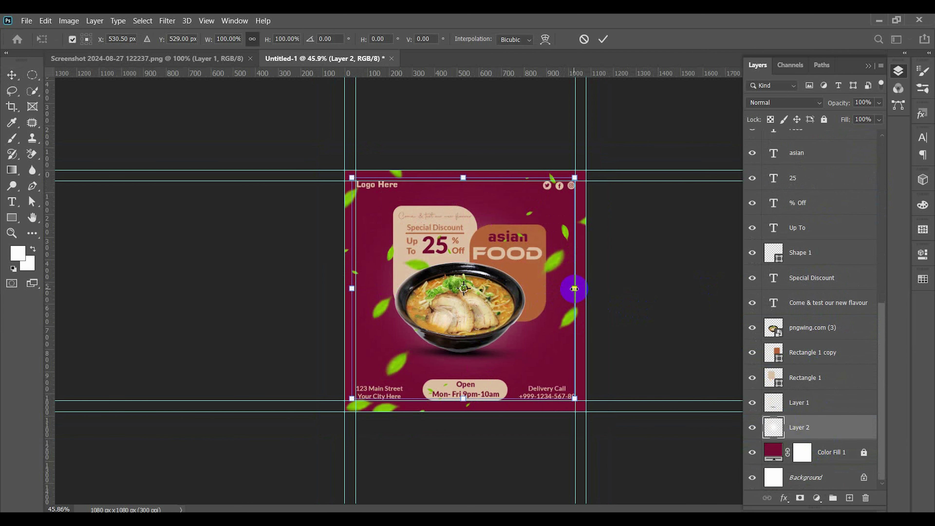
left_click_drag(575, 289, 595, 294)
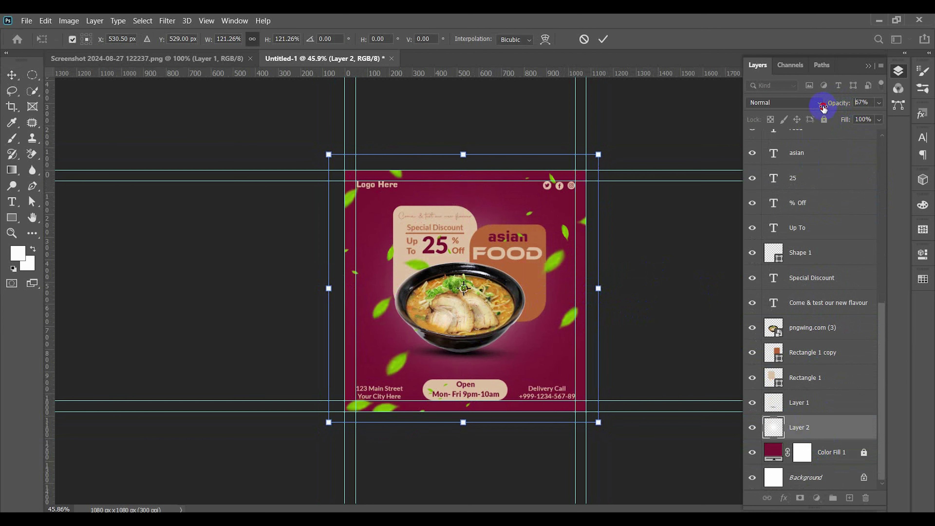
left_click(603, 39)
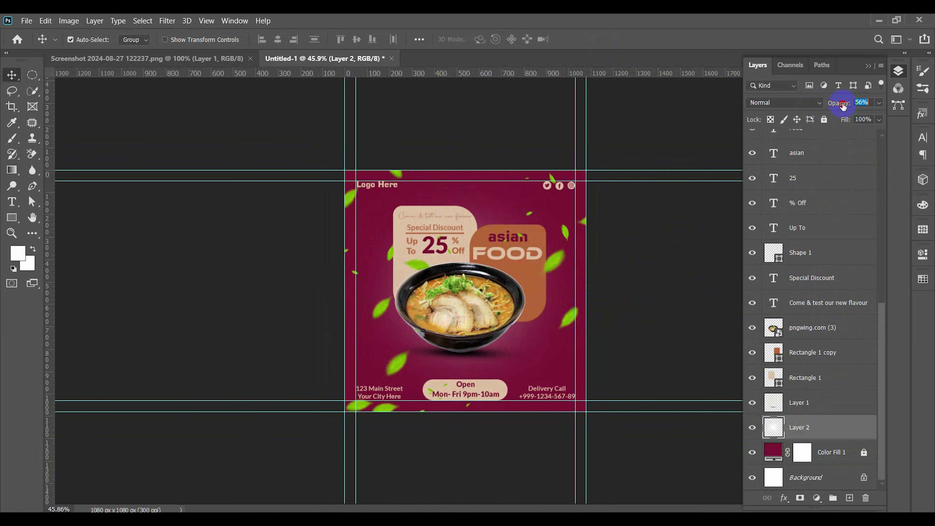
left_click(643, 268)
key("ctrl+0")
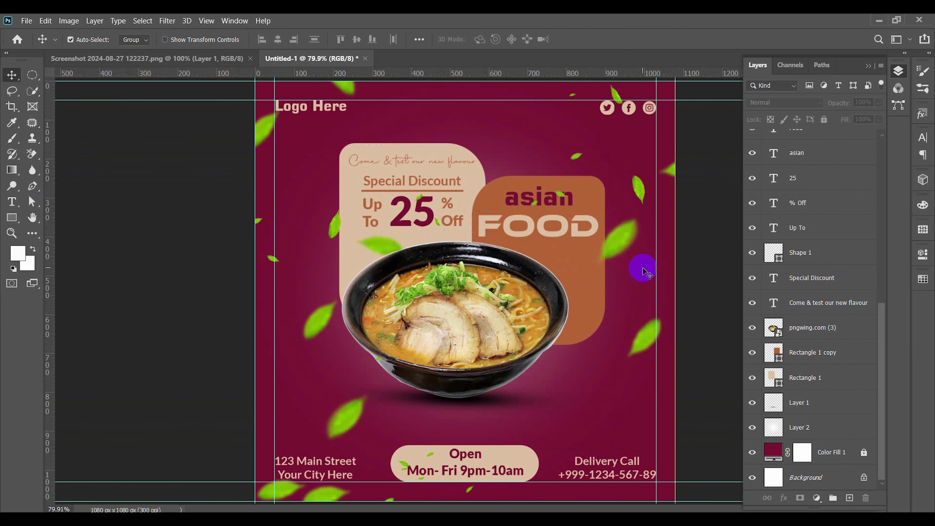